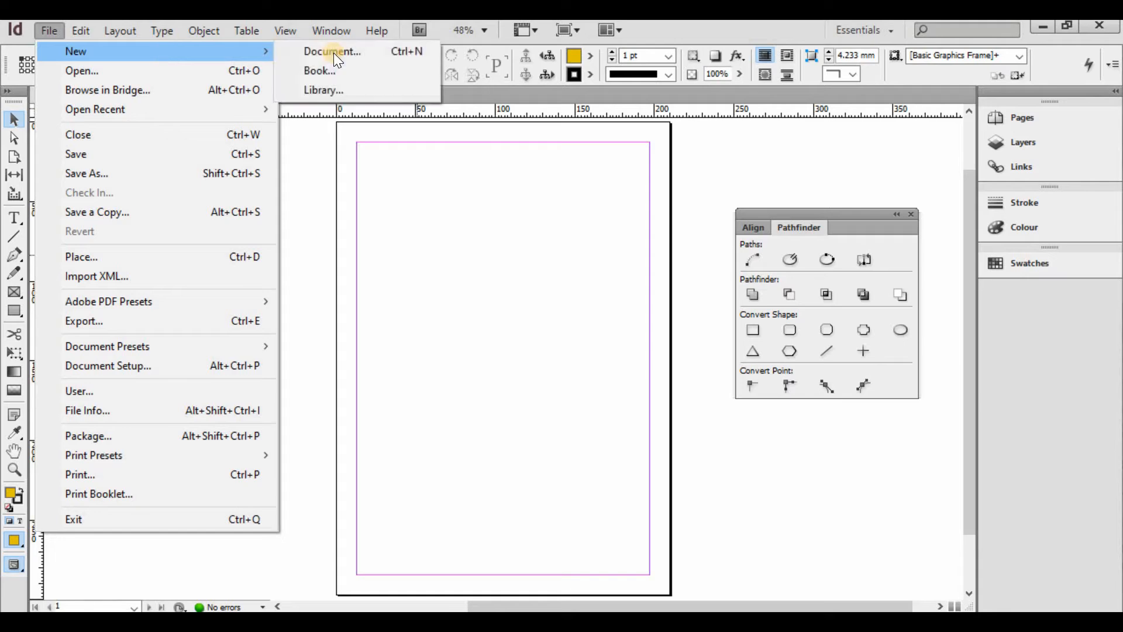
- Start a new document with a custom 'vcard' page size of 3.5 × 2.4 in
{"action": "left_click", "coordinate": [334, 54]}
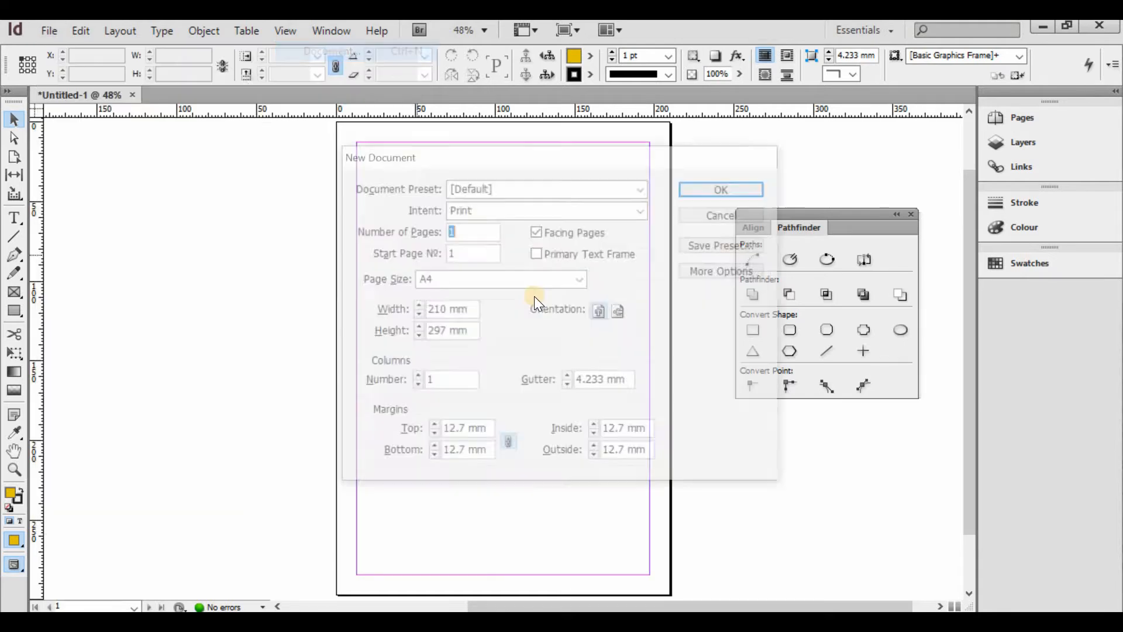
{"action": "left_click", "coordinate": [461, 279]}
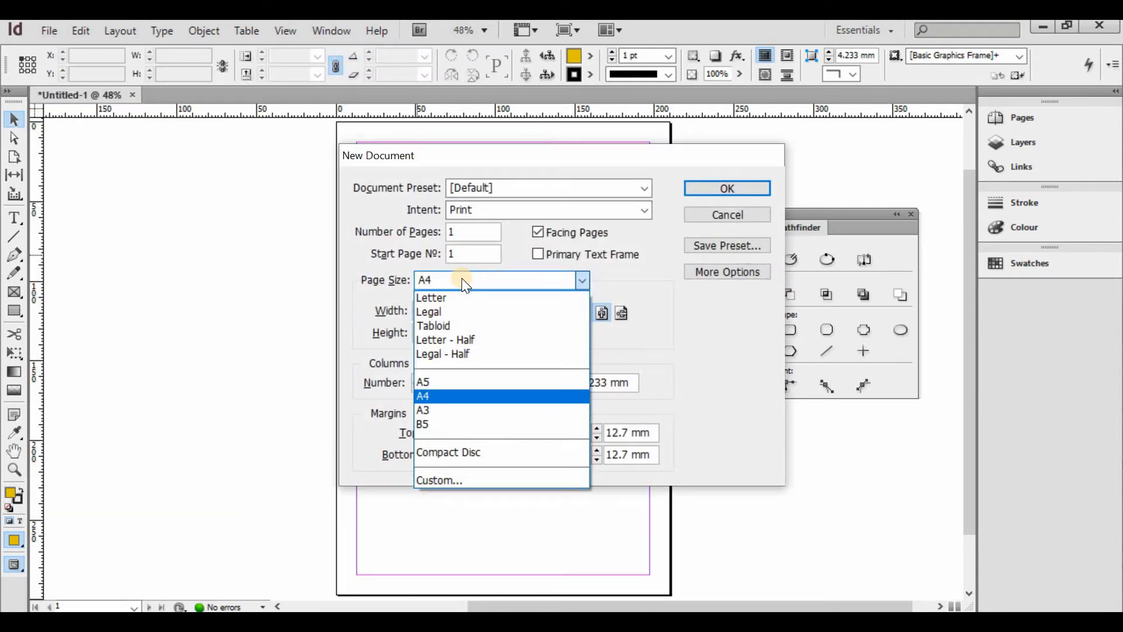
{"action": "left_click", "coordinate": [461, 279]}
{"action": "left_click", "coordinate": [462, 280]}
{"action": "left_click", "coordinate": [462, 479]}
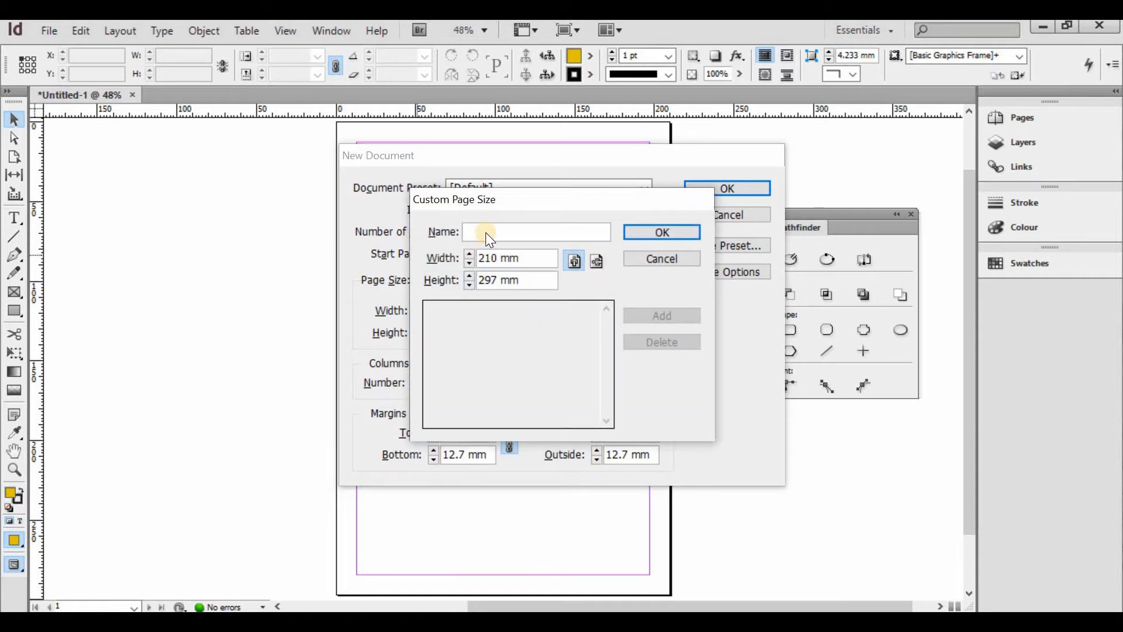
{"action": "type", "text": "V"}
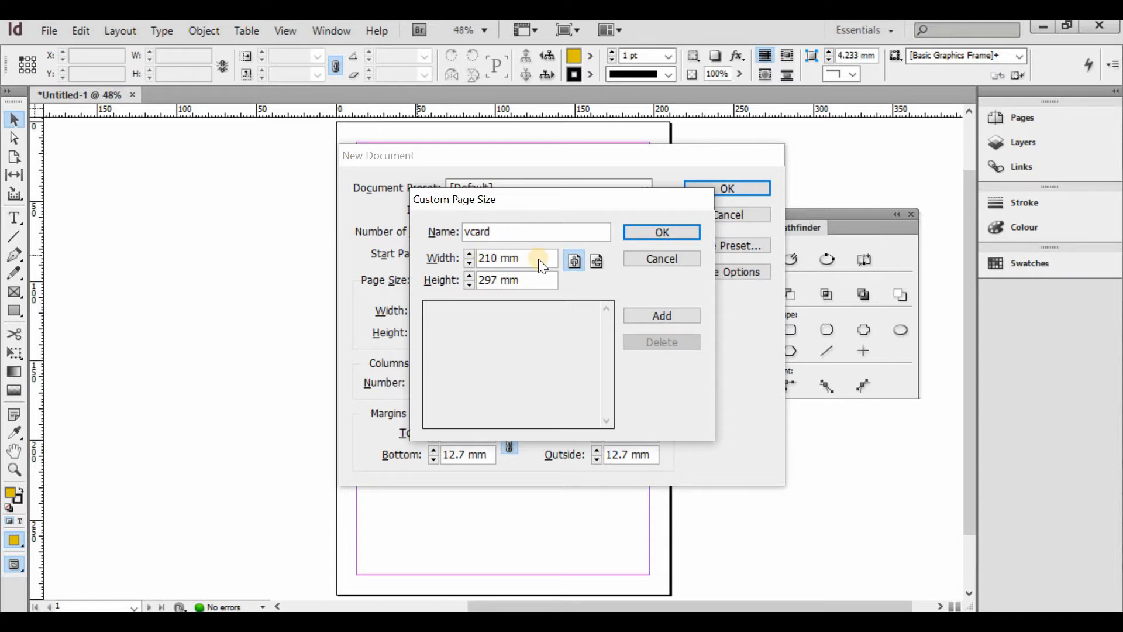
{"action": "key", "text": "Tab"}
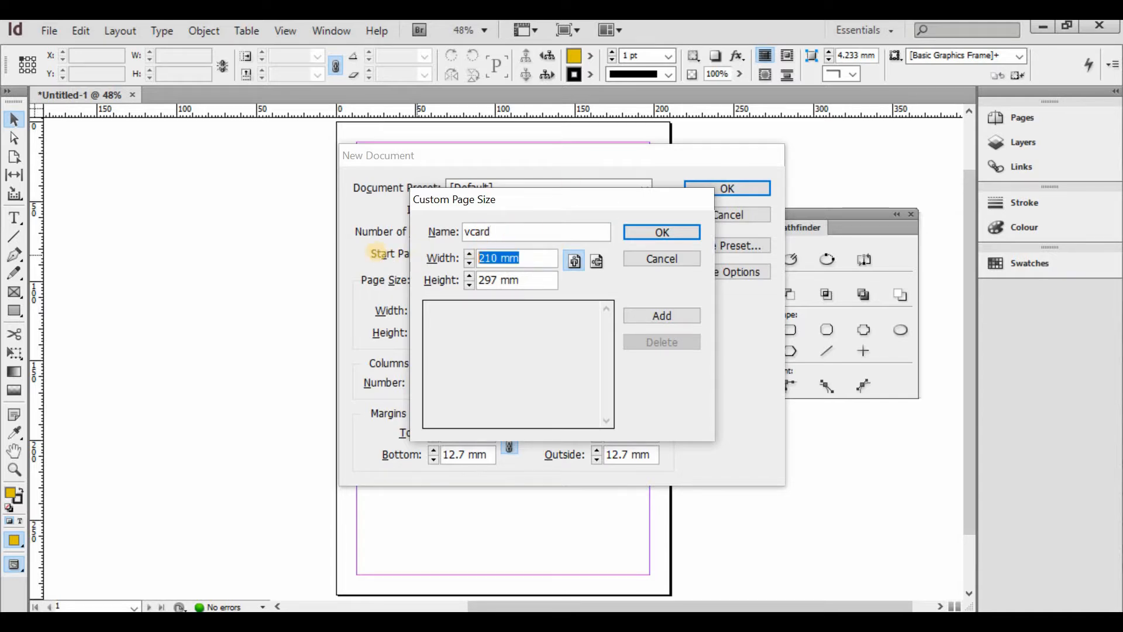
{"action": "type", "text": "3.5"}
{"action": "key", "text": "Tab"}
{"action": "type", "text": "2"}
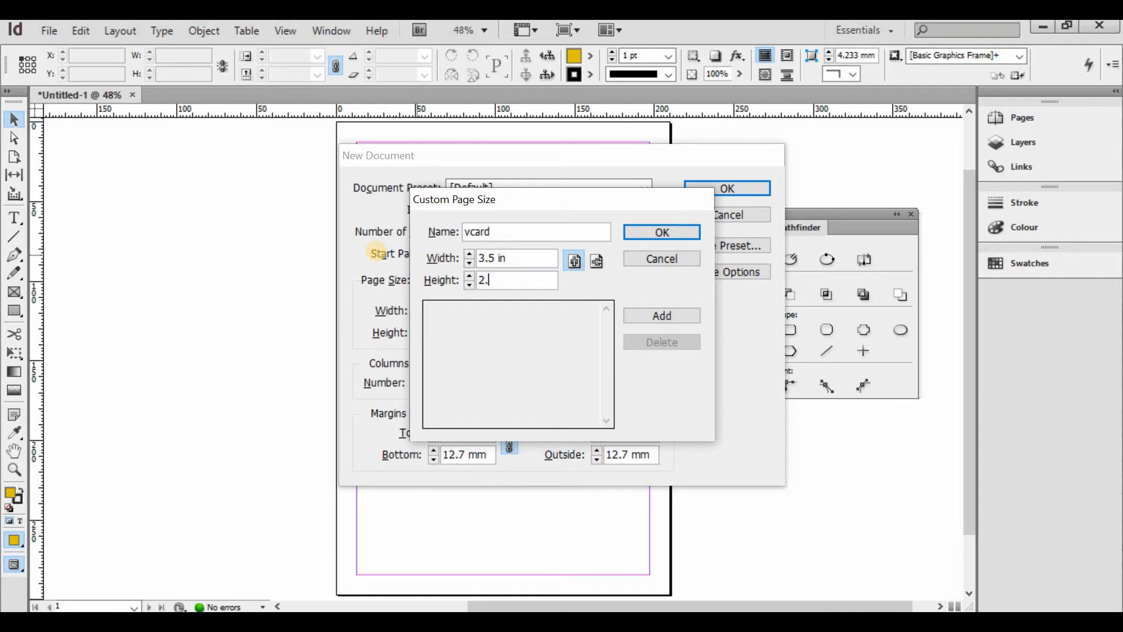
{"action": "left_click", "coordinate": [660, 231]}
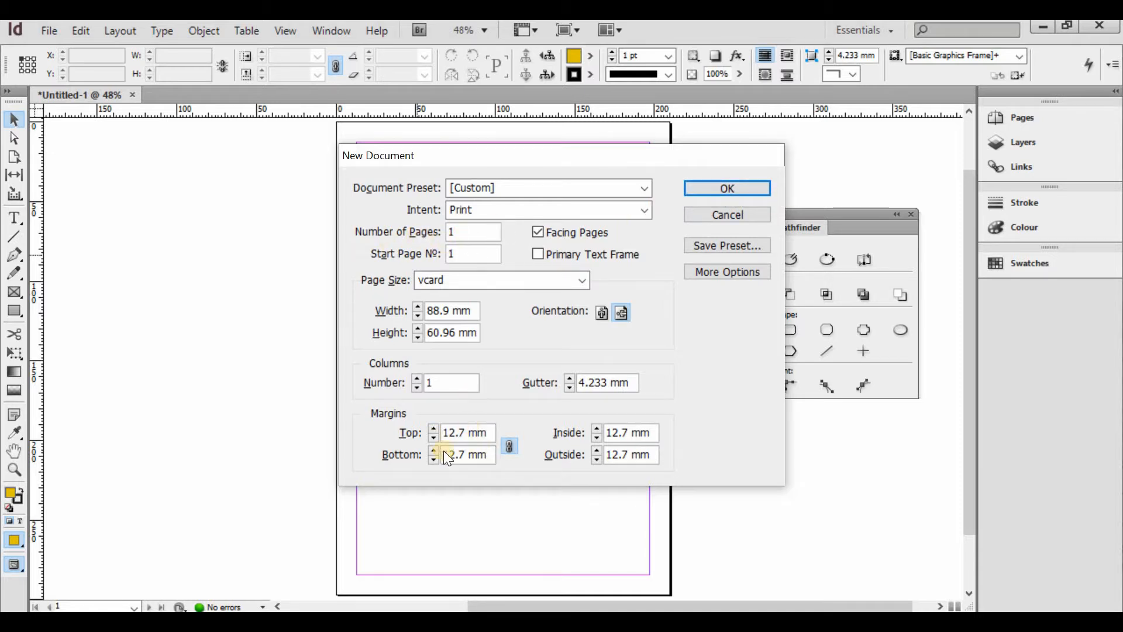
- Reduce all margins to 9 mm and create the landscape vcard document
{"action": "left_click", "coordinate": [432, 437]}
{"action": "left_click", "coordinate": [432, 437]}
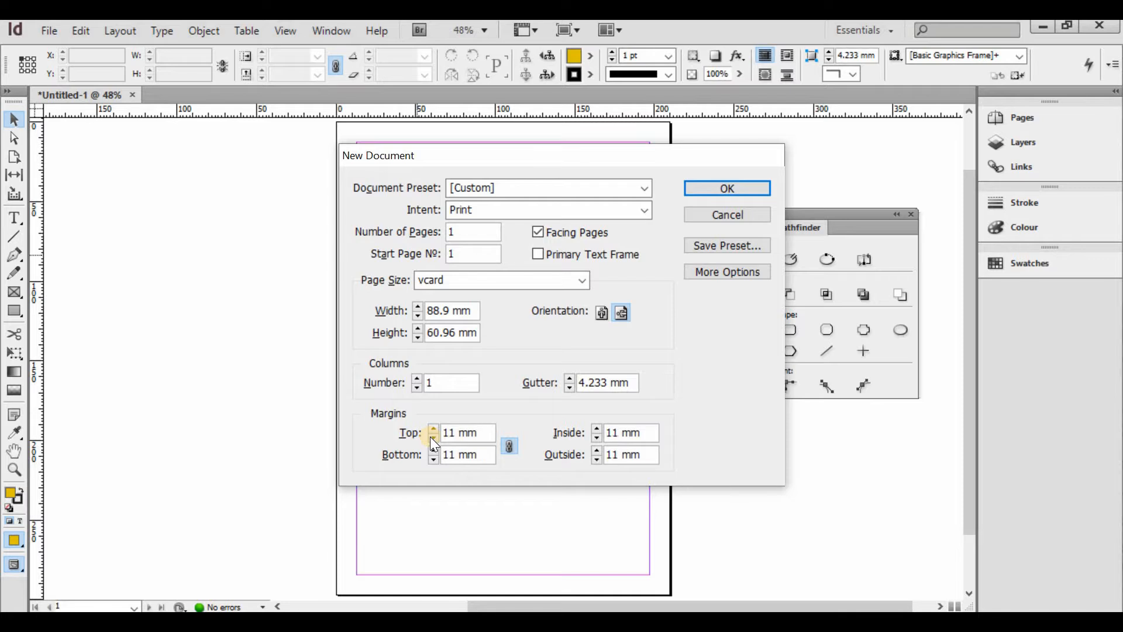
{"action": "left_click", "coordinate": [432, 437]}
{"action": "left_click", "coordinate": [432, 437]}
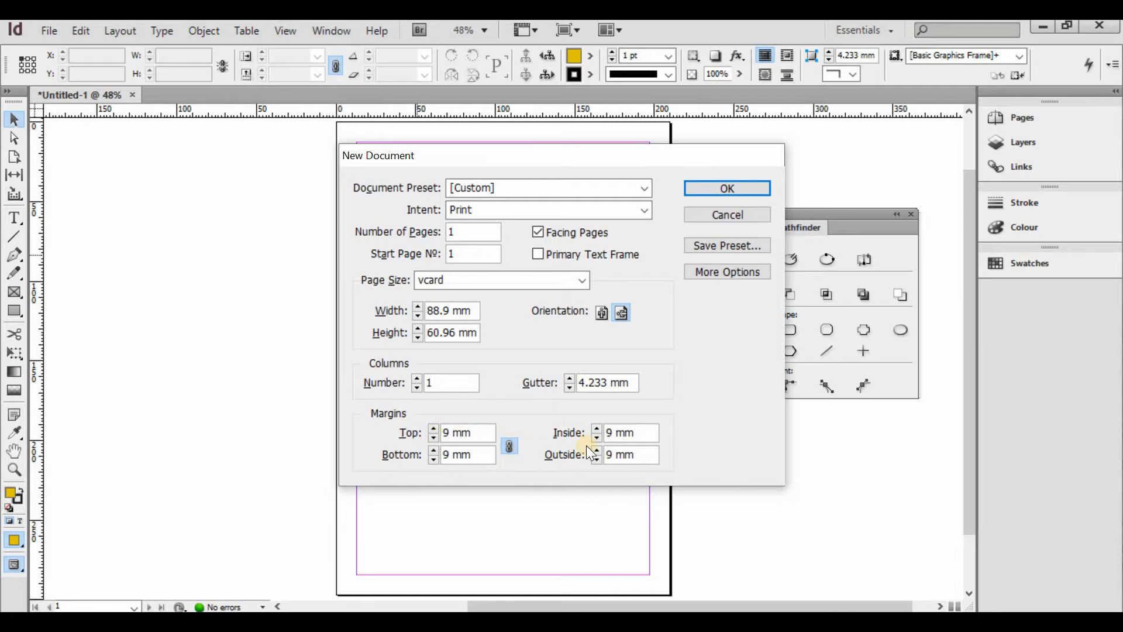
{"action": "left_click", "coordinate": [740, 273]}
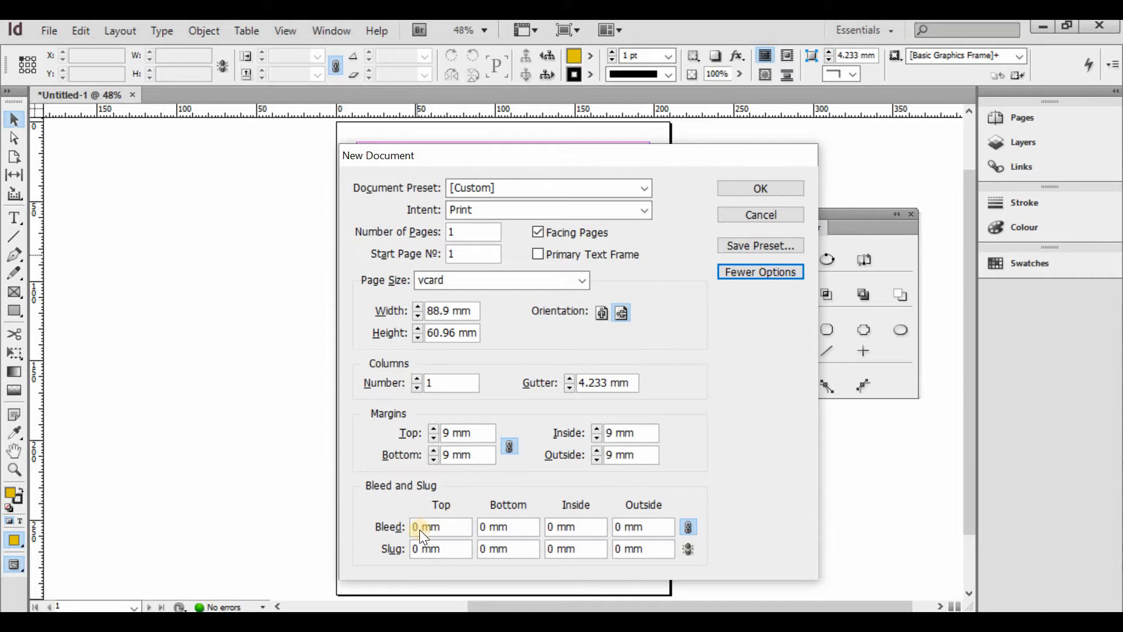
{"action": "left_click", "coordinate": [755, 188]}
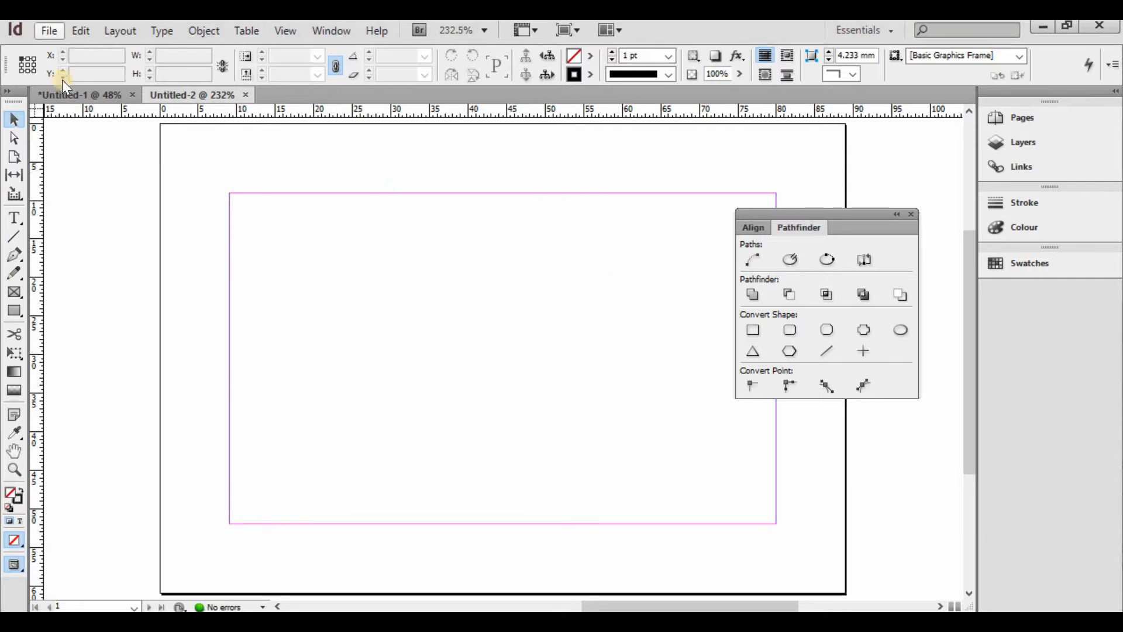
- Draw an outlined rectangle frame across the whole card
{"action": "left_click_drag", "start_coordinate": [866, 214], "coordinate": [962, 174]}
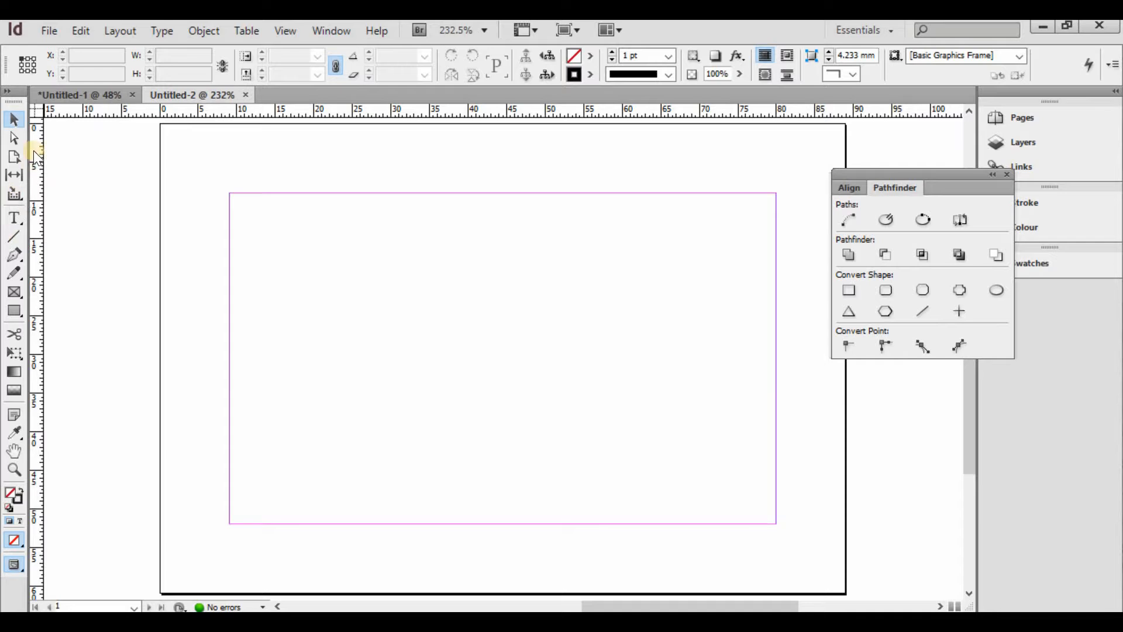
{"action": "left_click", "coordinate": [14, 310]}
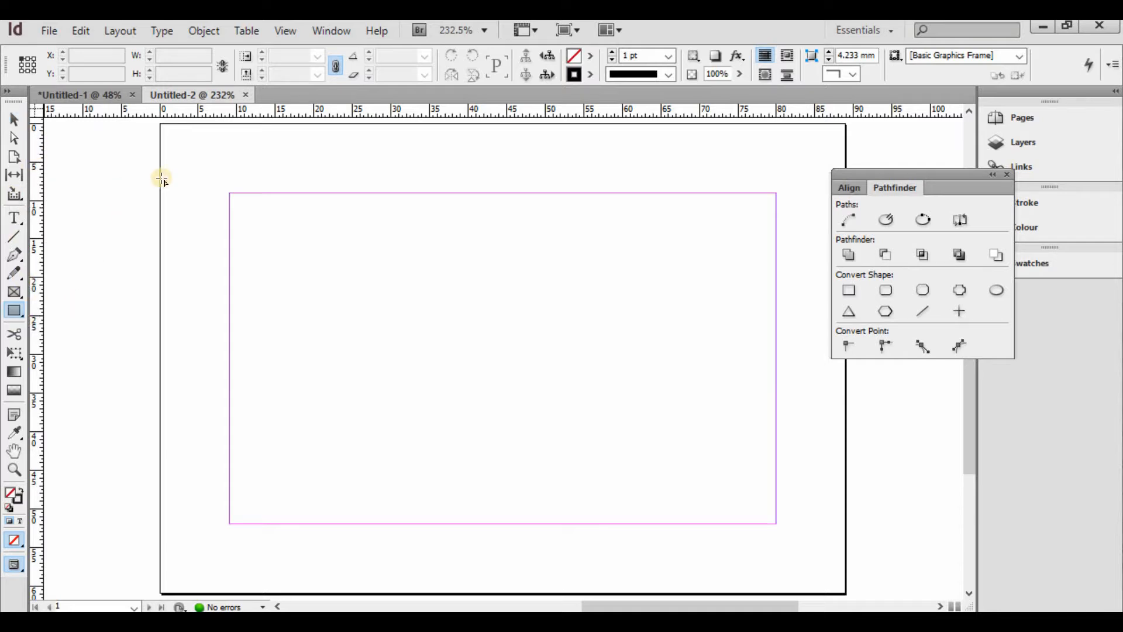
{"action": "mouse_move", "coordinate": [199, 158]}
{"action": "left_mouse_down"}
{"action": "mouse_move", "coordinate": [241, 275]}
{"action": "mouse_move", "coordinate": [667, 499]}
{"action": "mouse_move", "coordinate": [822, 549]}
{"action": "mouse_move", "coordinate": [815, 566]}
{"action": "left_mouse_up"}
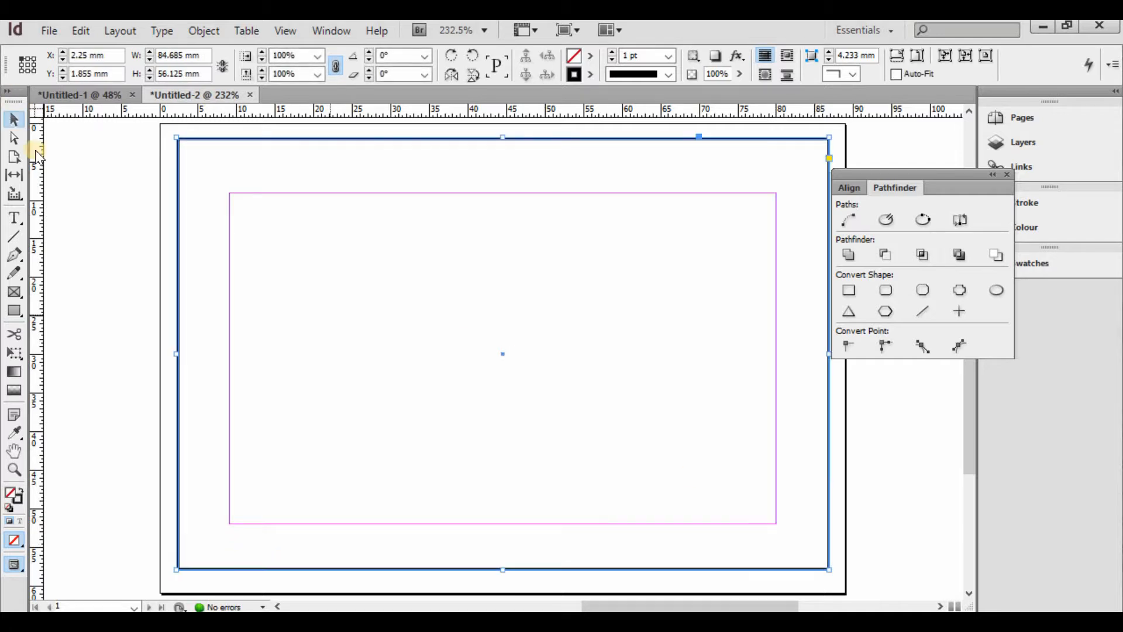
{"action": "left_click", "coordinate": [359, 121]}
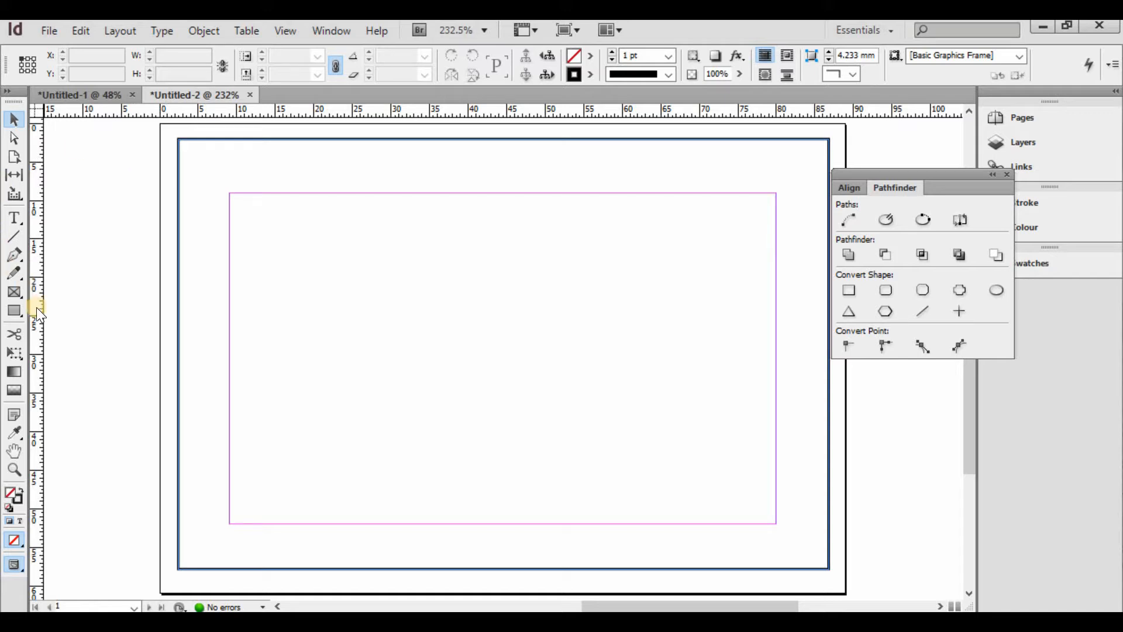
- Draw a tall left-side strip filled C=100 M=90 Y=10 K=0 with a 0 pt stroke
{"action": "left_click", "coordinate": [14, 311]}
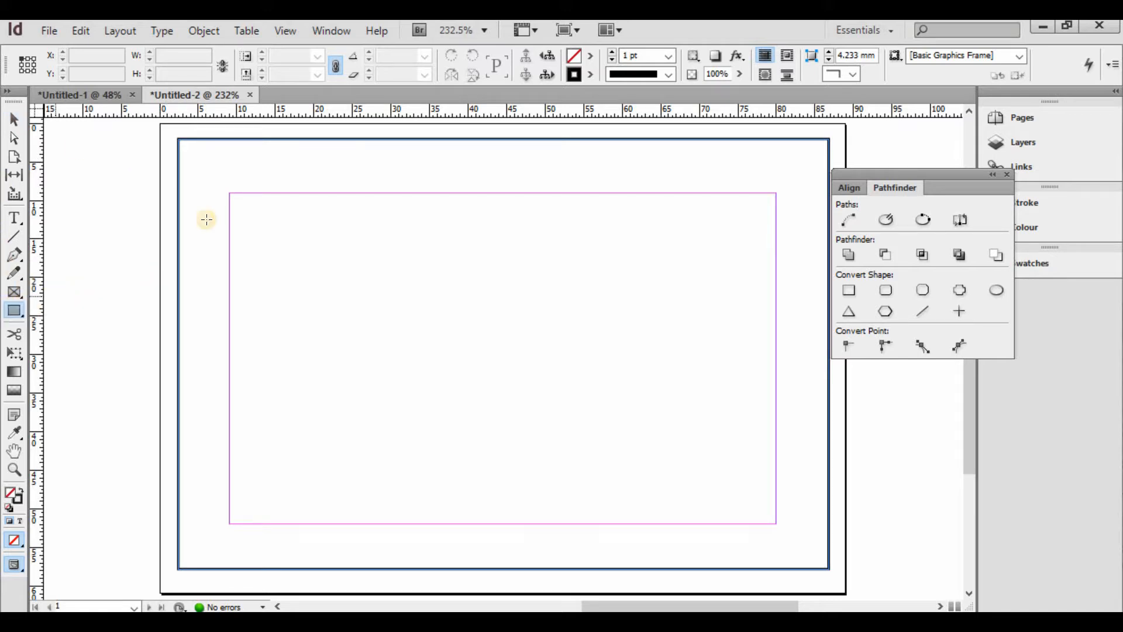
{"action": "left_click_drag", "start_coordinate": [178, 139], "coordinate": [386, 579]}
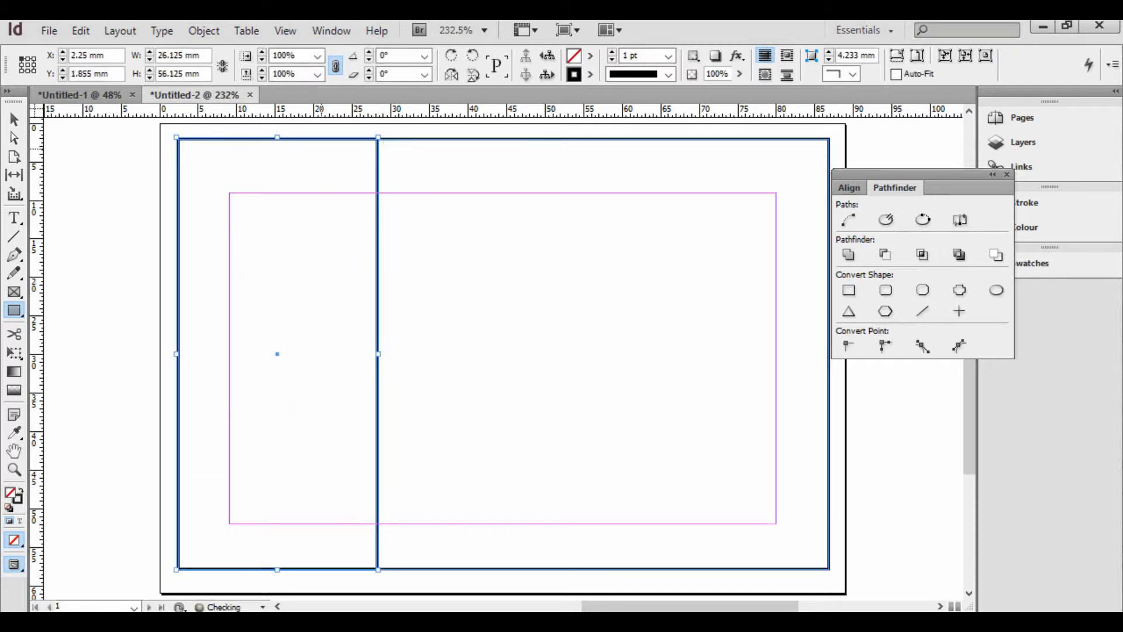
{"action": "left_click", "coordinate": [592, 57]}
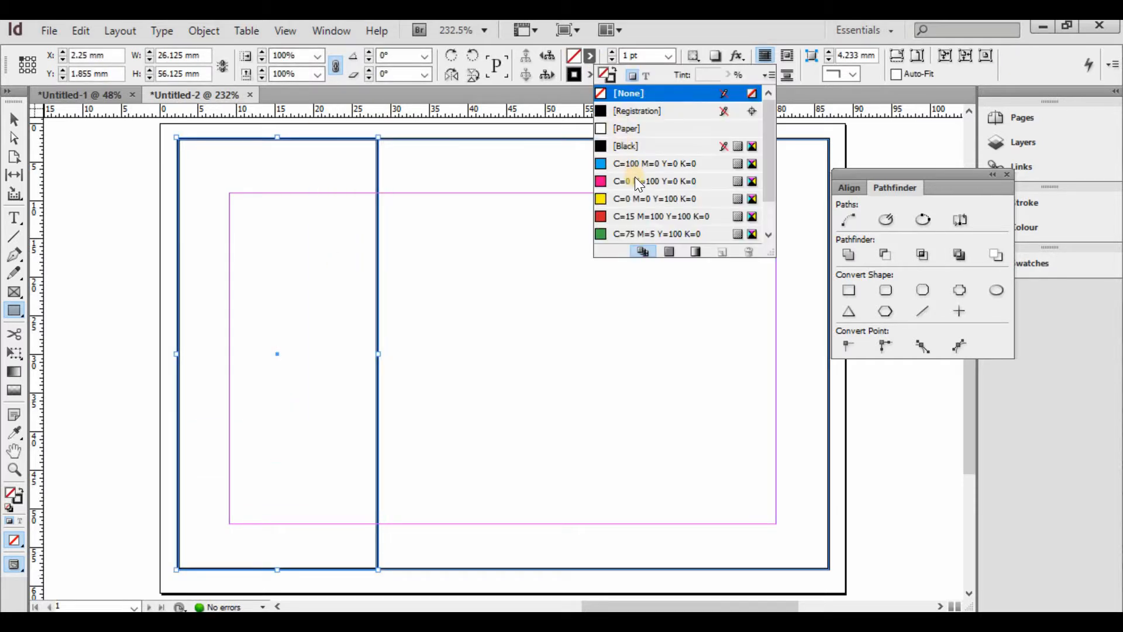
{"action": "scroll", "coordinate": [638, 205], "scroll_direction": "down", "scroll_amount": 1}
{"action": "left_click", "coordinate": [644, 234]}
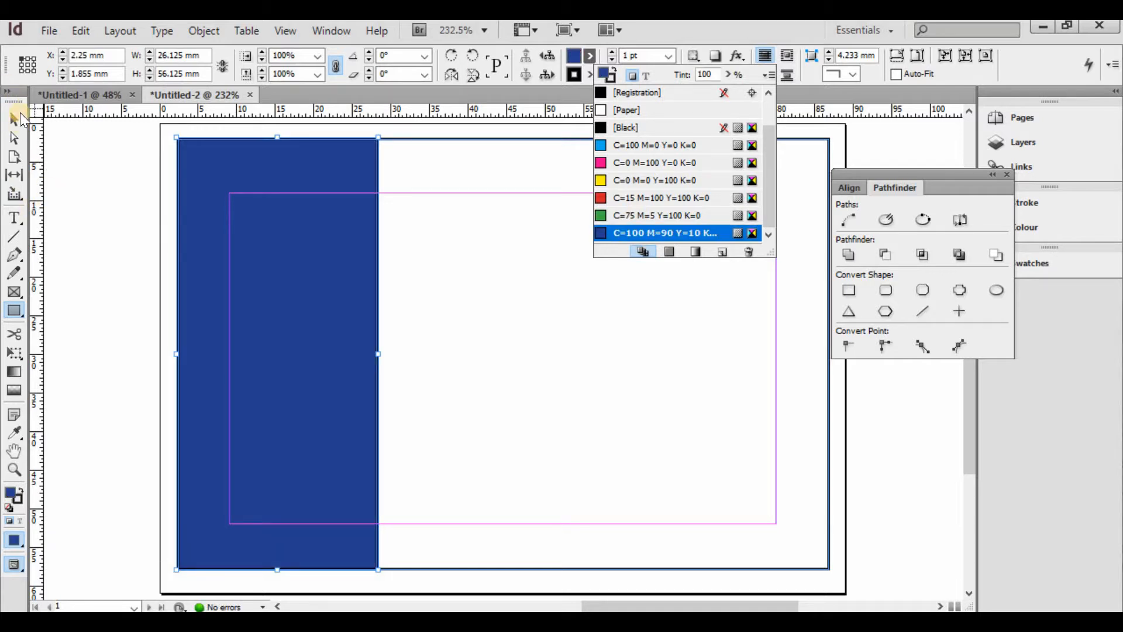
{"action": "left_click", "coordinate": [668, 55]}
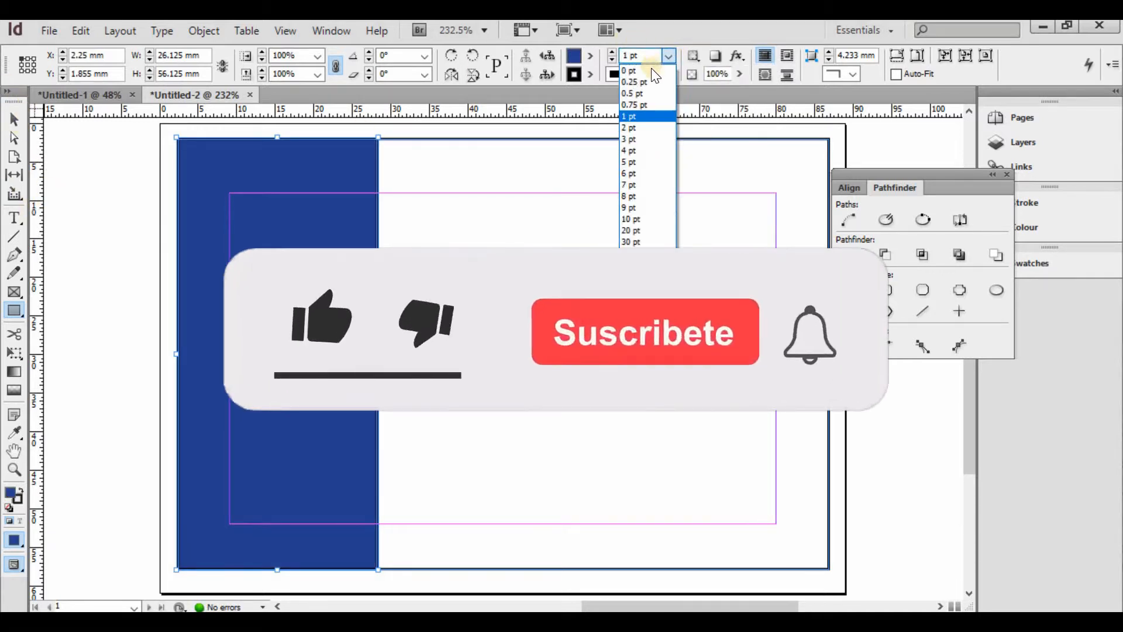
{"action": "left_click", "coordinate": [640, 74]}
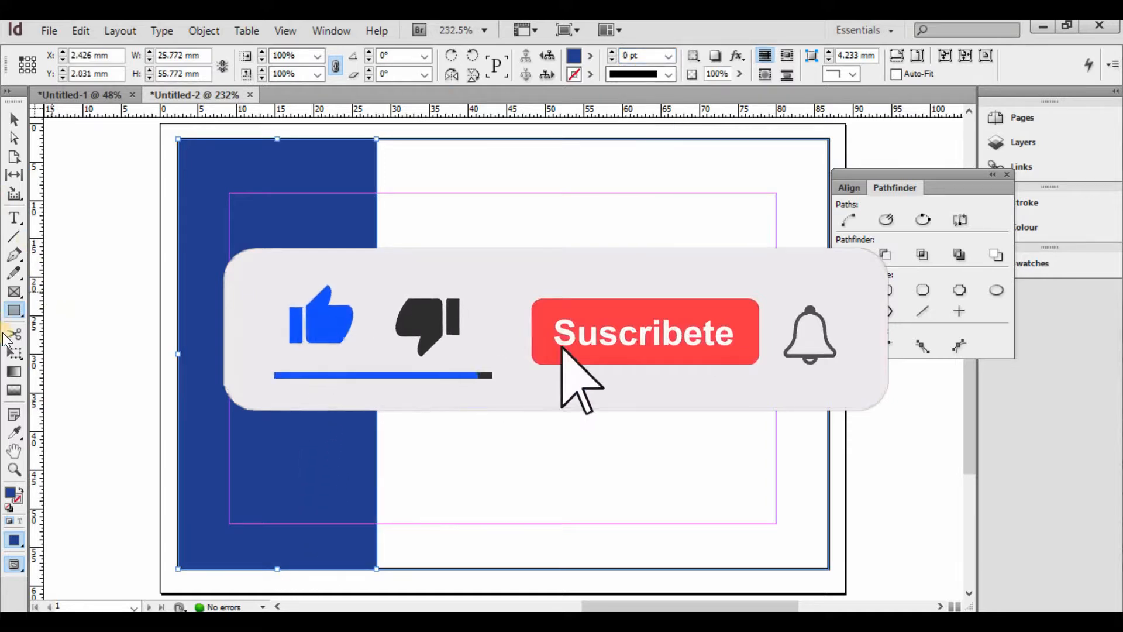
{"action": "left_click", "coordinate": [19, 313]}
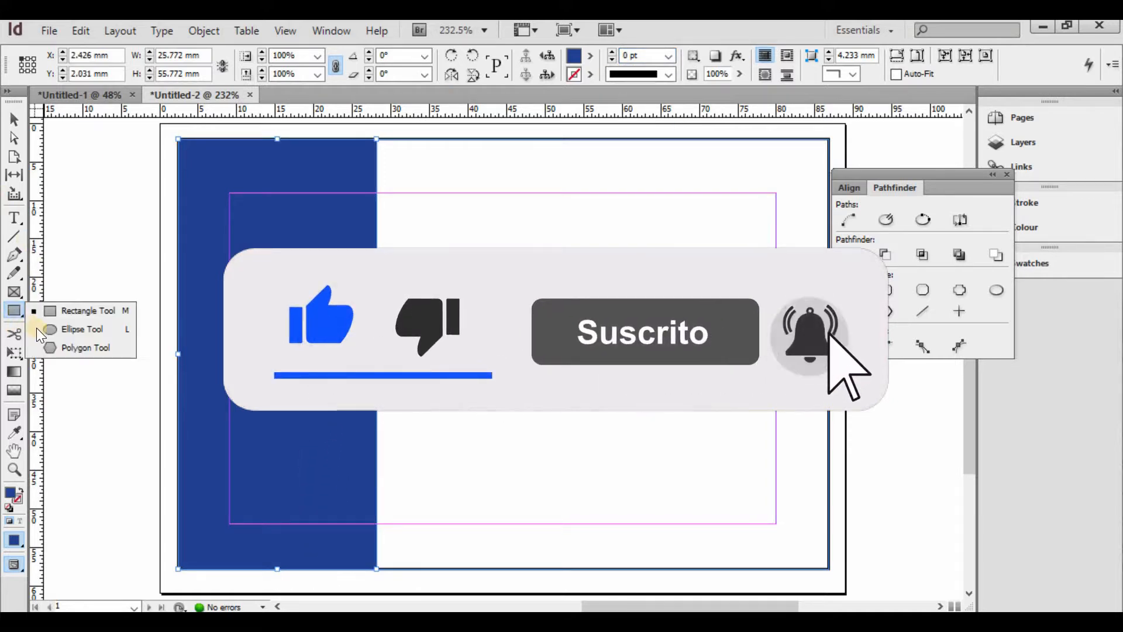
{"action": "left_click", "coordinate": [71, 350]}
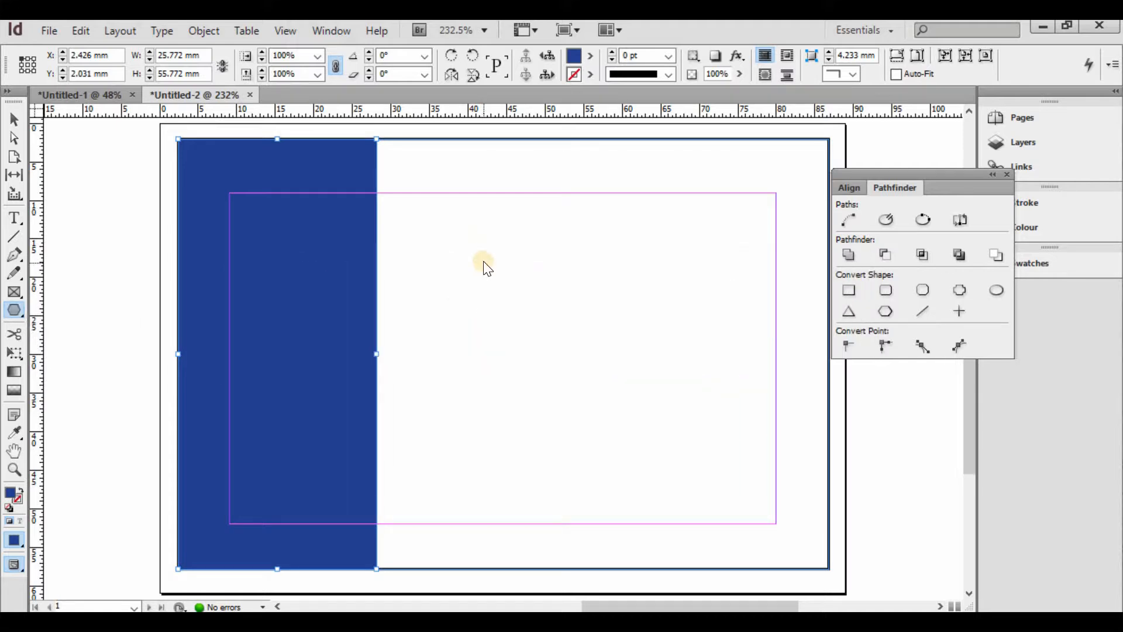
- Draw a 7-sided polygon and move it up and left on the card
{"action": "left_click", "coordinate": [484, 268]}
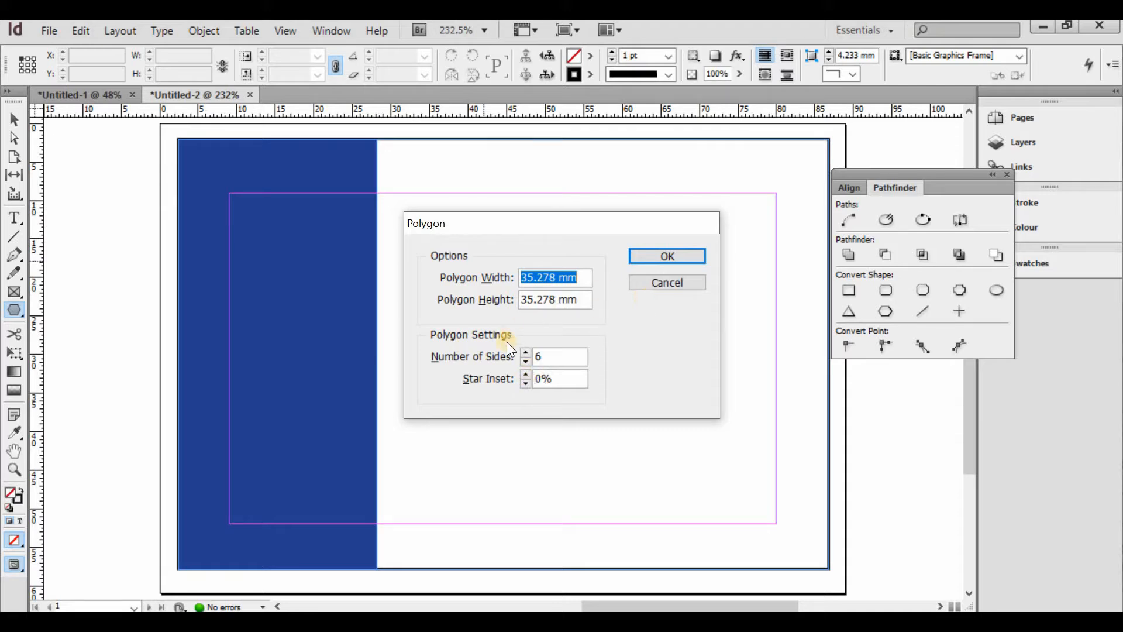
{"action": "left_click", "coordinate": [525, 353]}
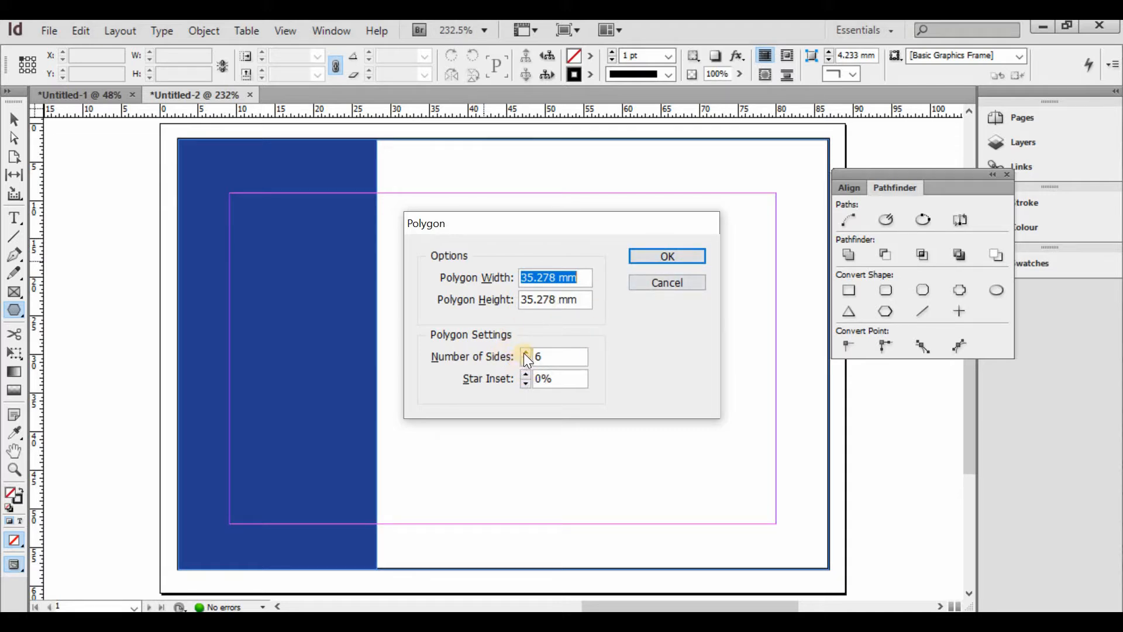
{"action": "left_click", "coordinate": [665, 255]}
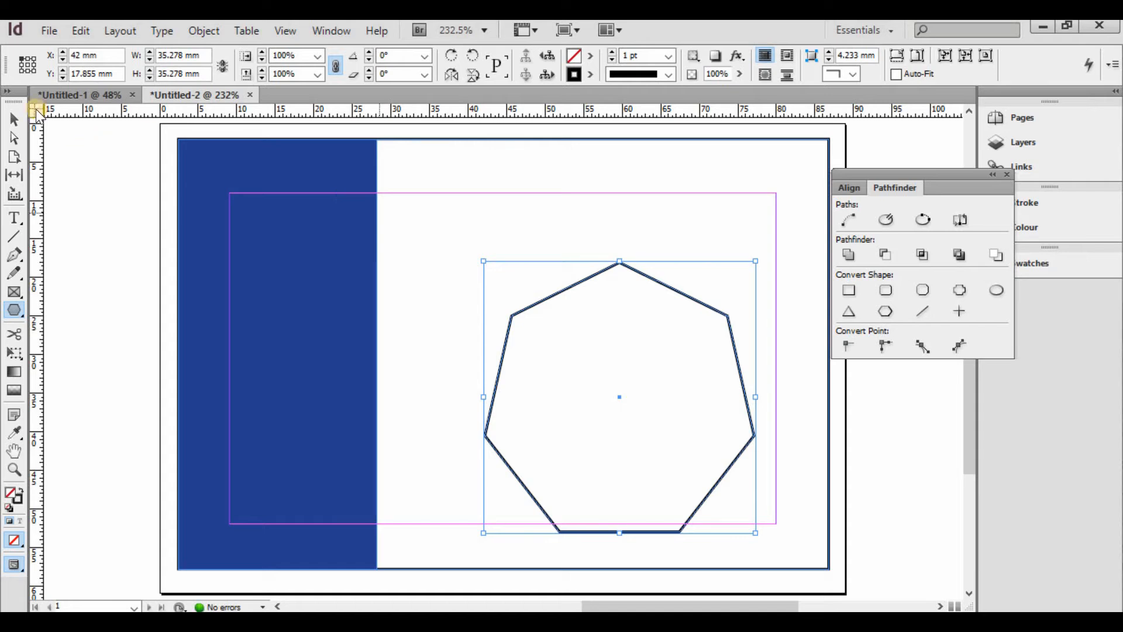
{"action": "left_click", "coordinate": [15, 119]}
{"action": "left_click", "coordinate": [524, 314]}
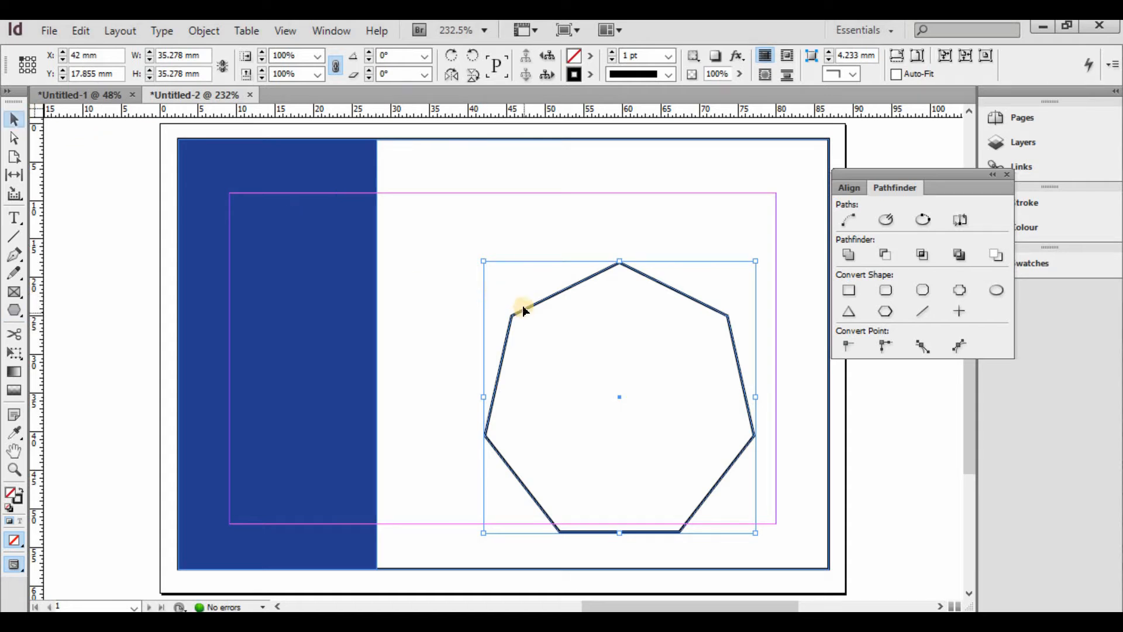
{"action": "left_click_drag", "start_coordinate": [524, 311], "coordinate": [488, 264]}
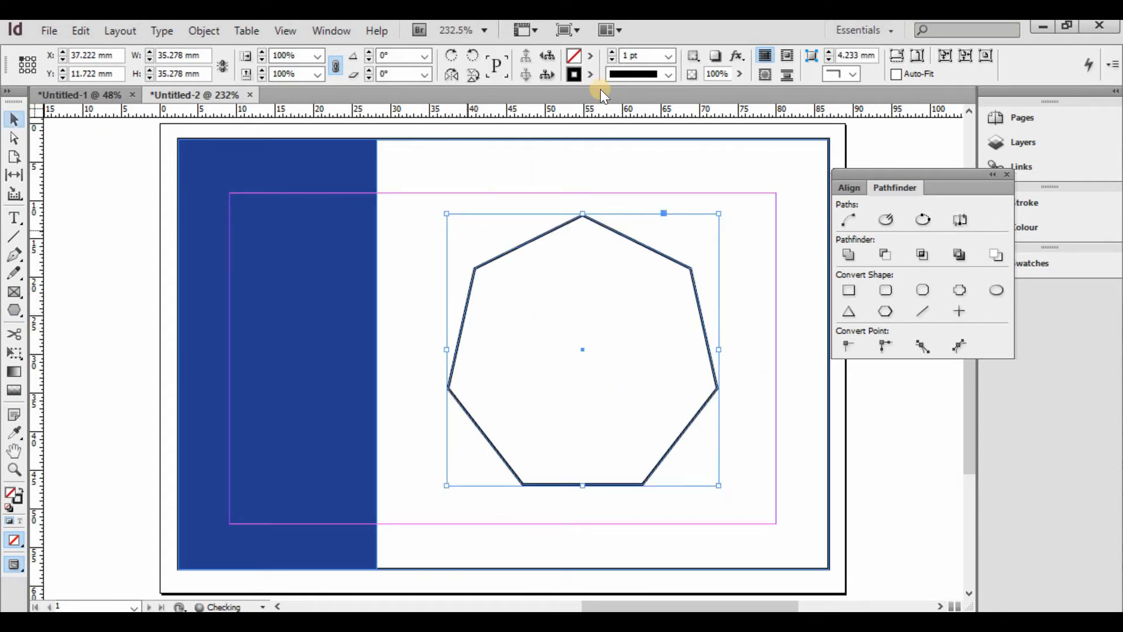
- Fill the heptagon magenta C=0 M=100 Y=0 K=0 and set its stroke to 0 pt
{"action": "left_click", "coordinate": [591, 56]}
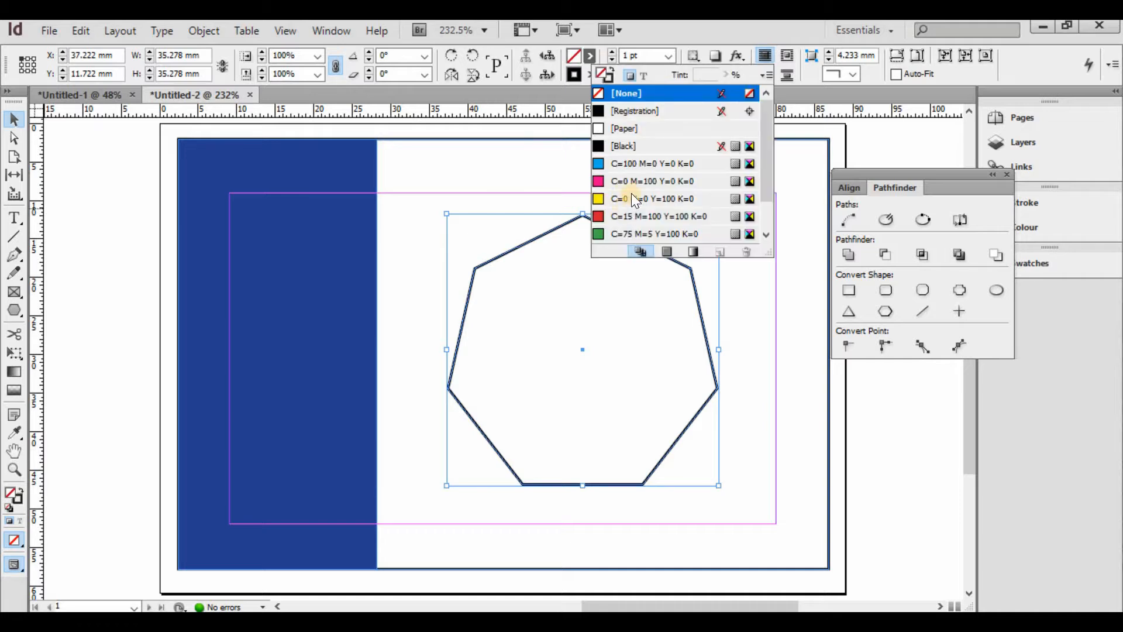
{"action": "left_click", "coordinate": [638, 181]}
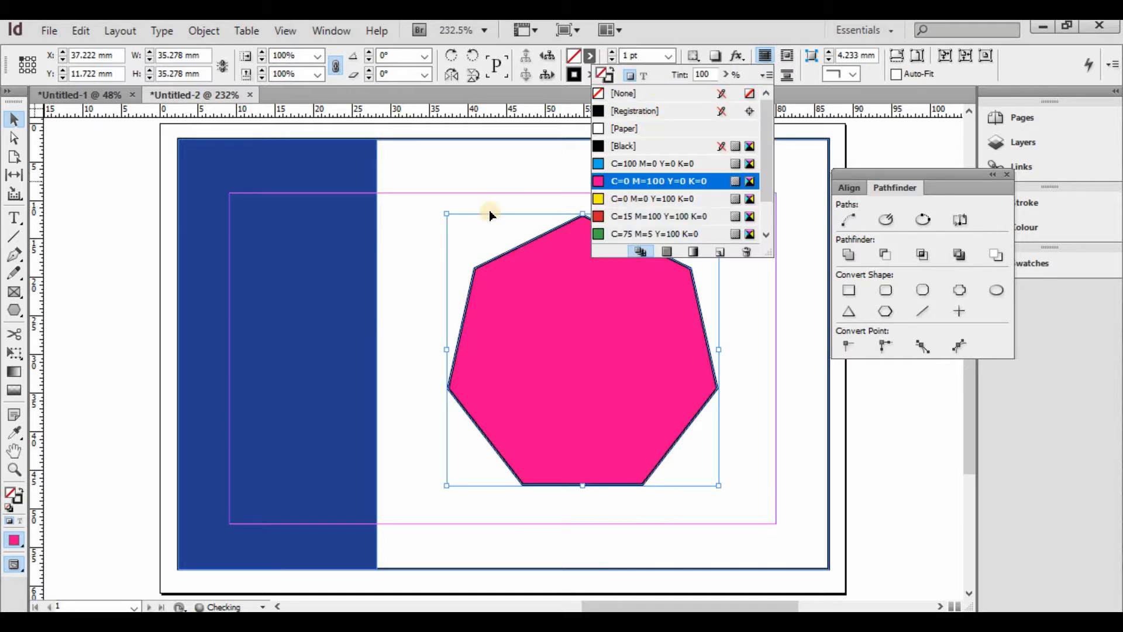
{"action": "left_click", "coordinate": [669, 55]}
{"action": "left_click", "coordinate": [644, 115]}
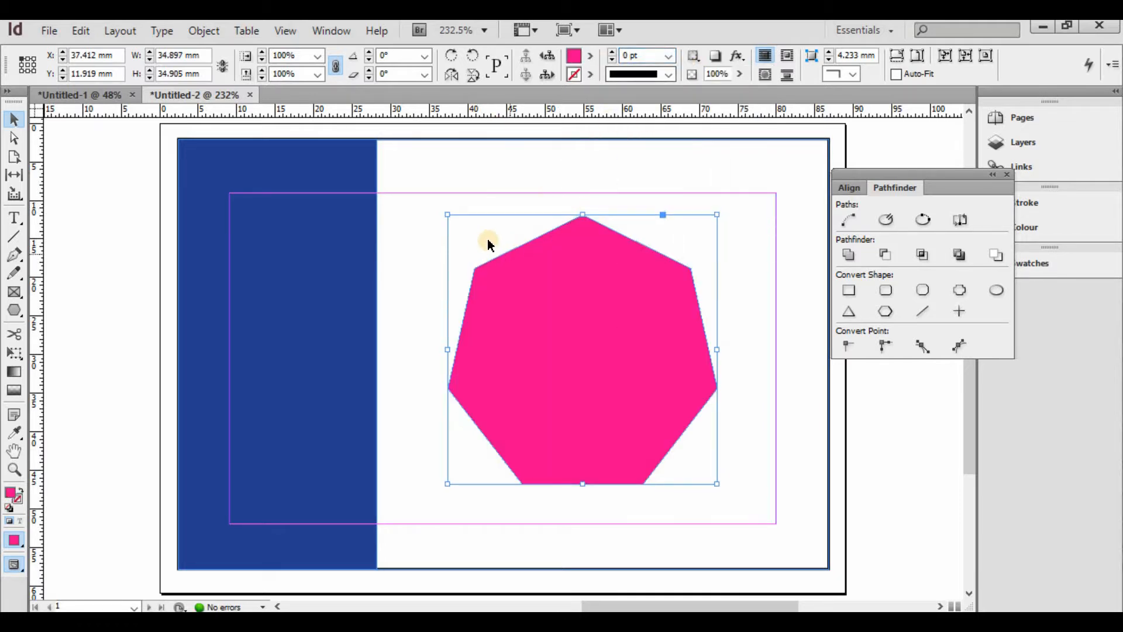
- Duplicate the heptagon, shrink the copy inside it, and fill the copy with [Paper]
{"action": "left_click_drag", "start_coordinate": [553, 273], "coordinate": [535, 292]}
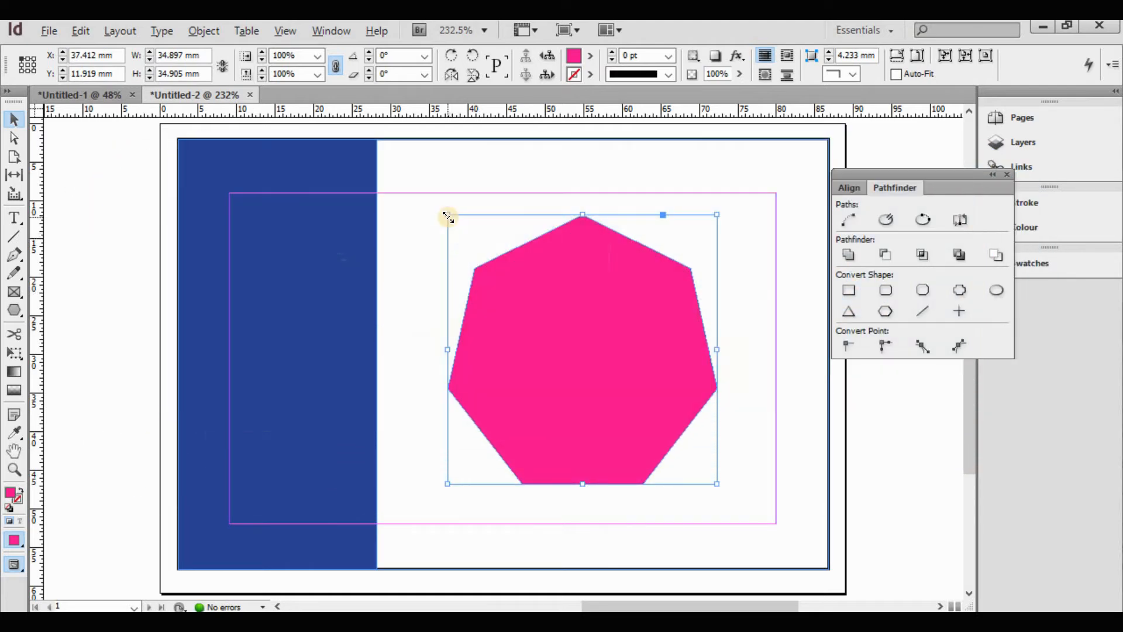
{"action": "left_click_drag", "start_coordinate": [447, 218], "coordinate": [487, 251]}
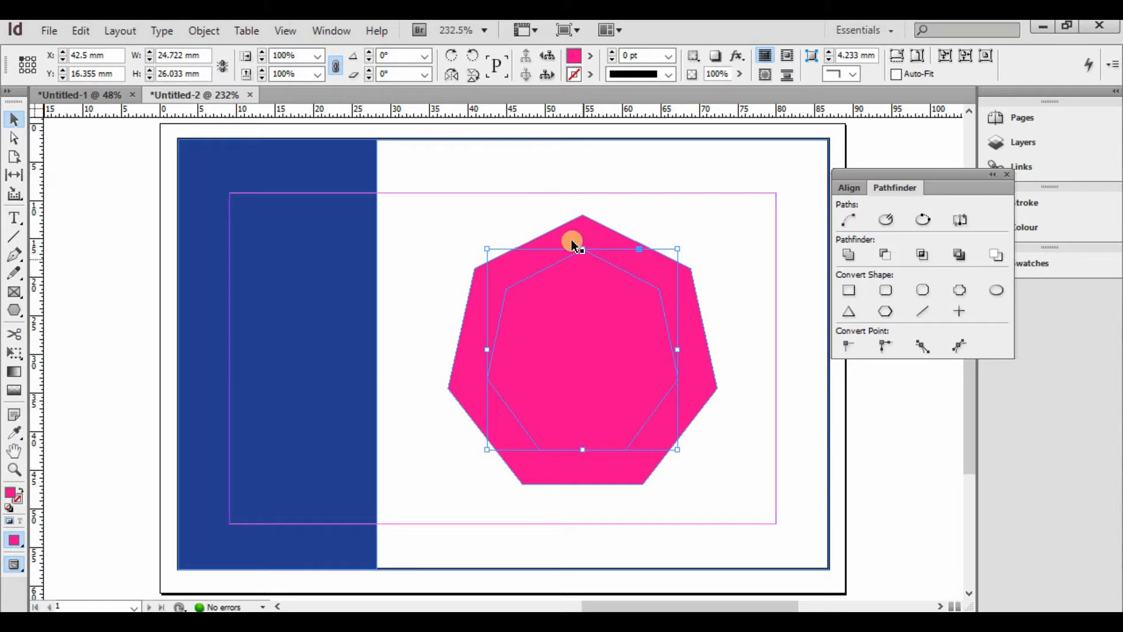
{"action": "left_click", "coordinate": [585, 226], "text": "shift"}
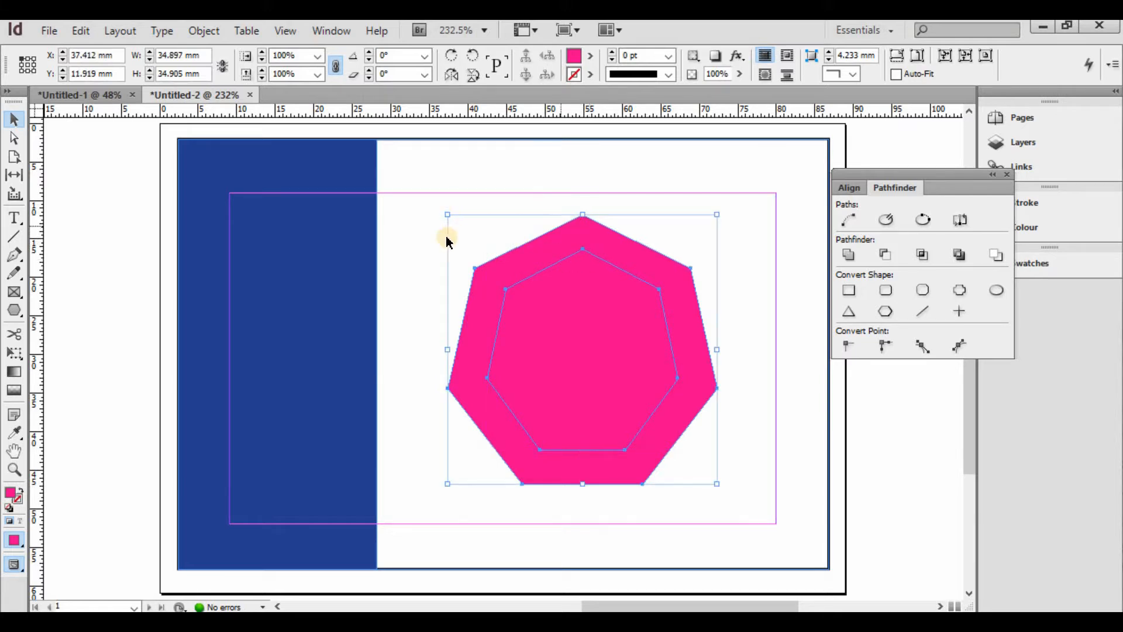
{"action": "left_click", "coordinate": [567, 304]}
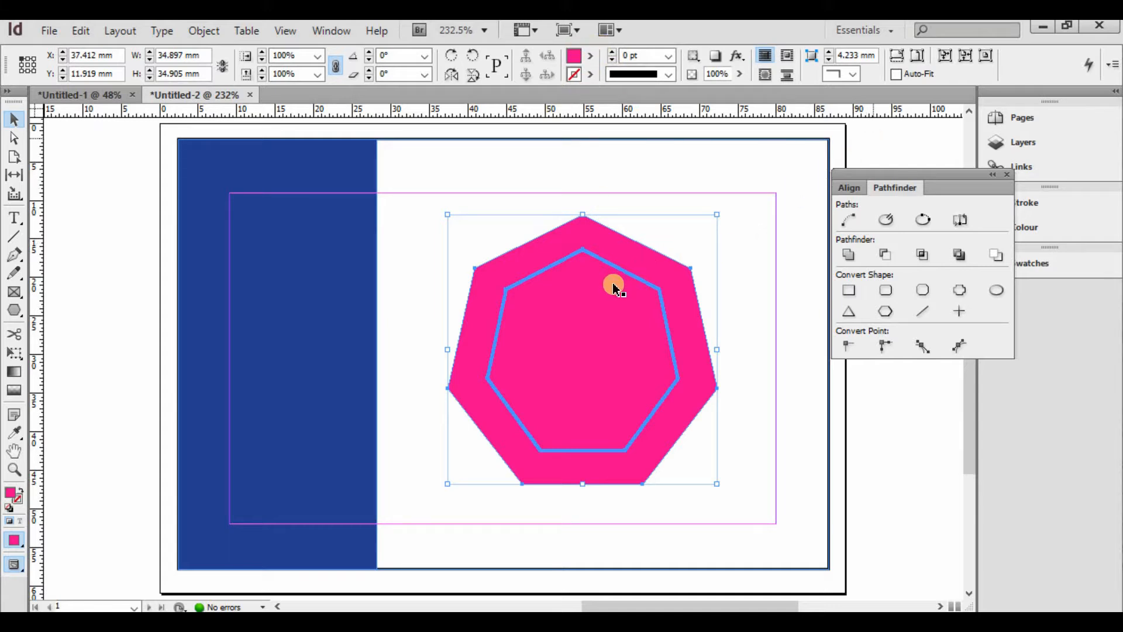
{"action": "left_click", "coordinate": [627, 274]}
{"action": "left_click", "coordinate": [590, 56]}
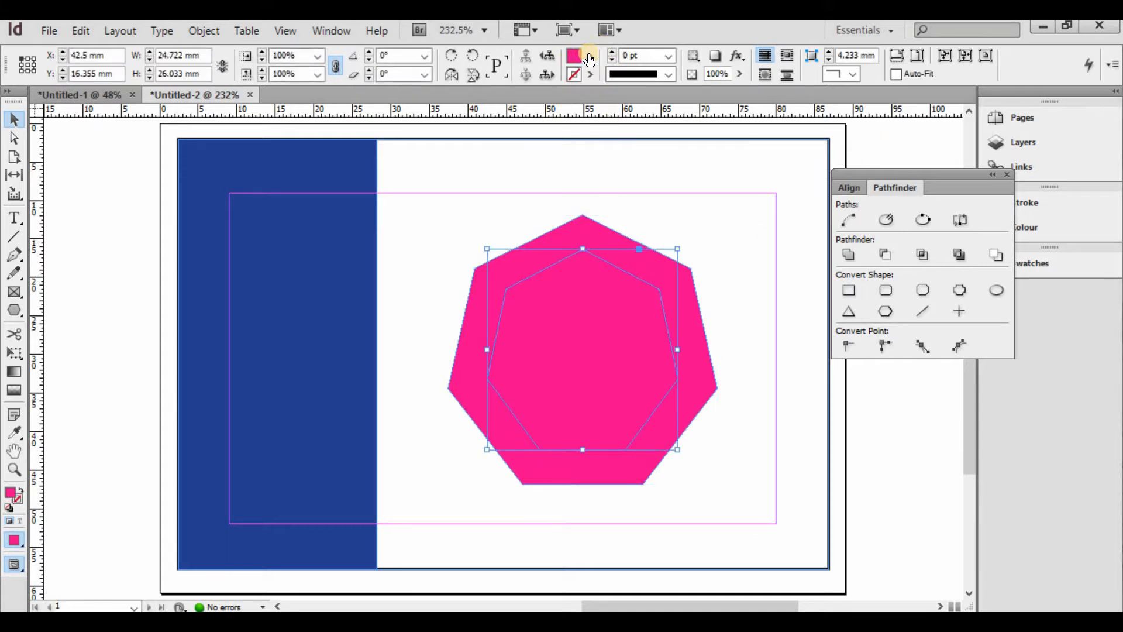
{"action": "left_click", "coordinate": [618, 129]}
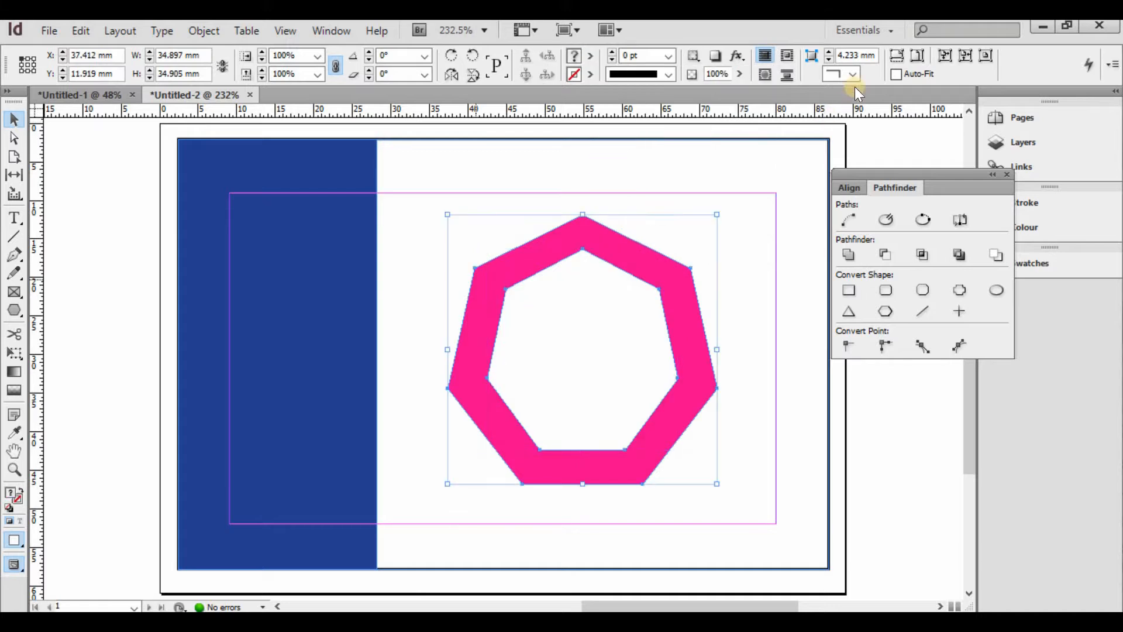
- Align the white and pink heptagons on their horizontal centres
{"action": "left_click", "coordinate": [849, 187]}
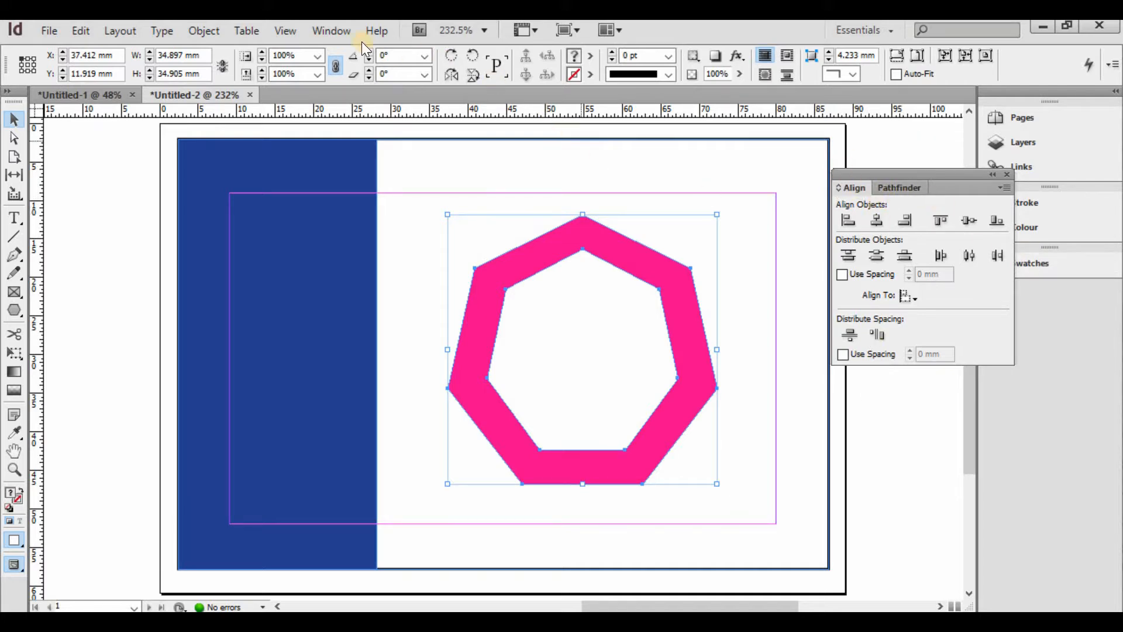
{"action": "left_click", "coordinate": [322, 30]}
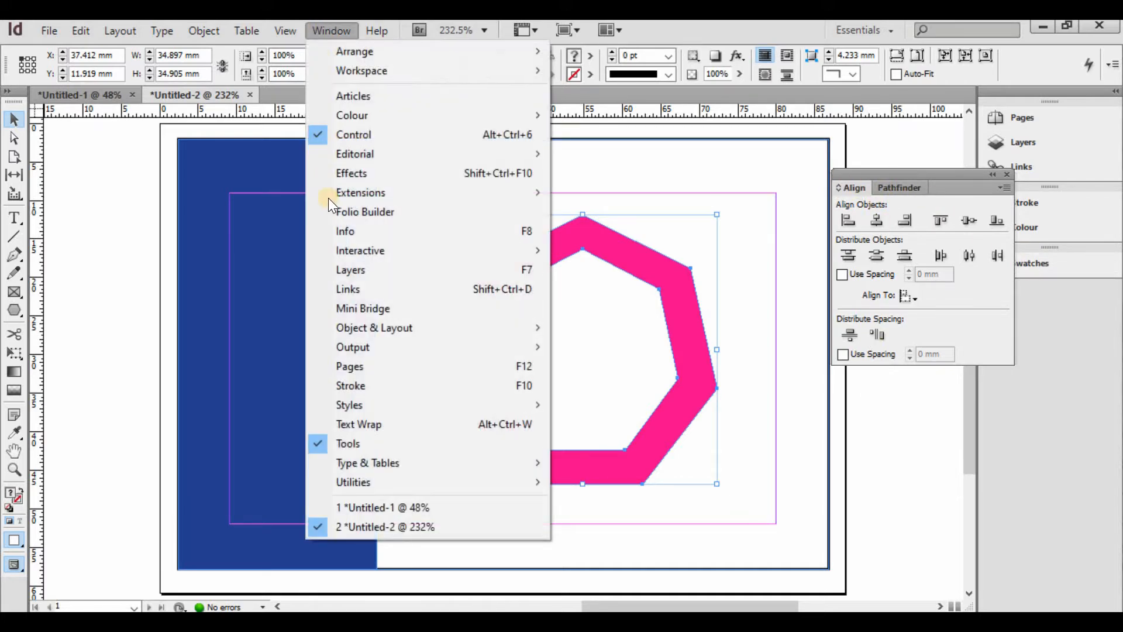
{"action": "mouse_move", "coordinate": [426, 329]}
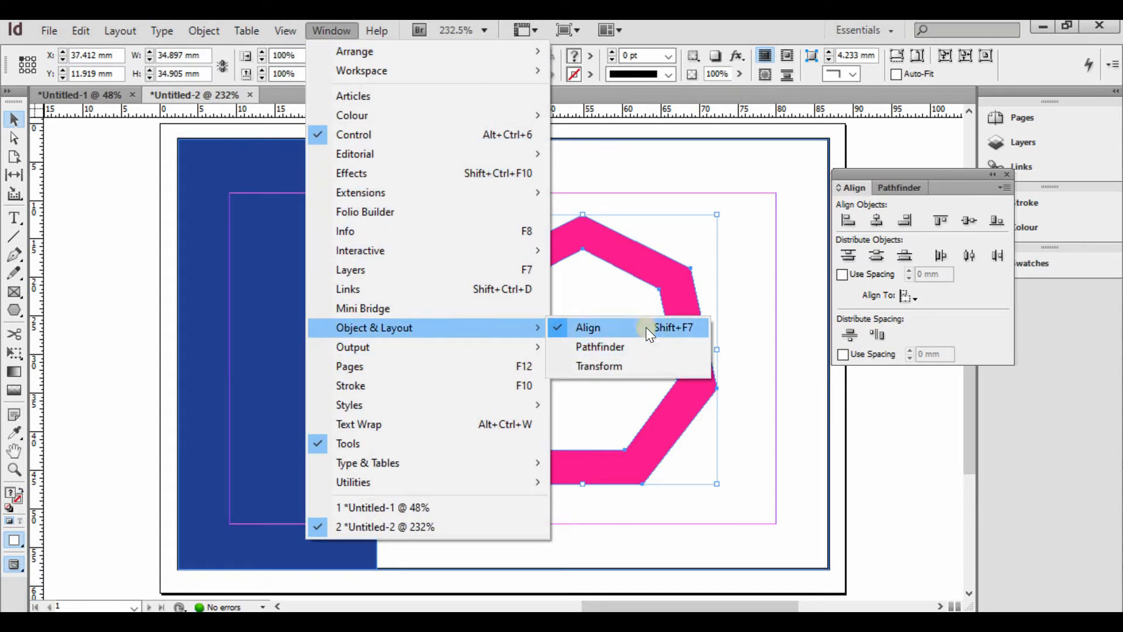
{"action": "left_click", "coordinate": [915, 168]}
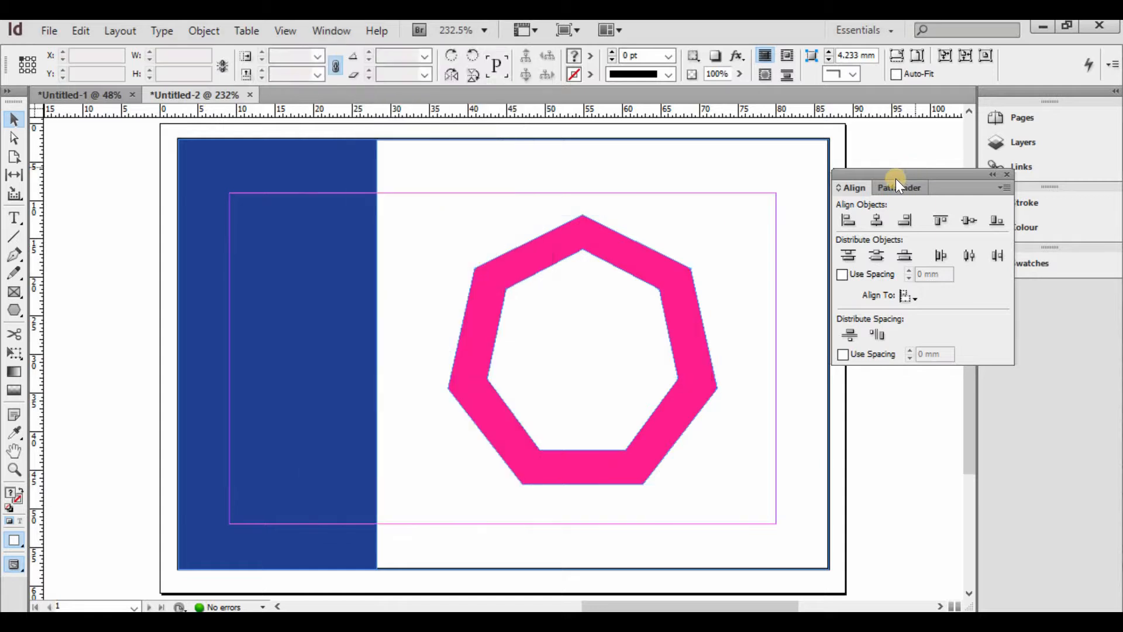
{"action": "left_click", "coordinate": [581, 247]}
{"action": "left_click", "coordinate": [582, 236], "text": "shift"}
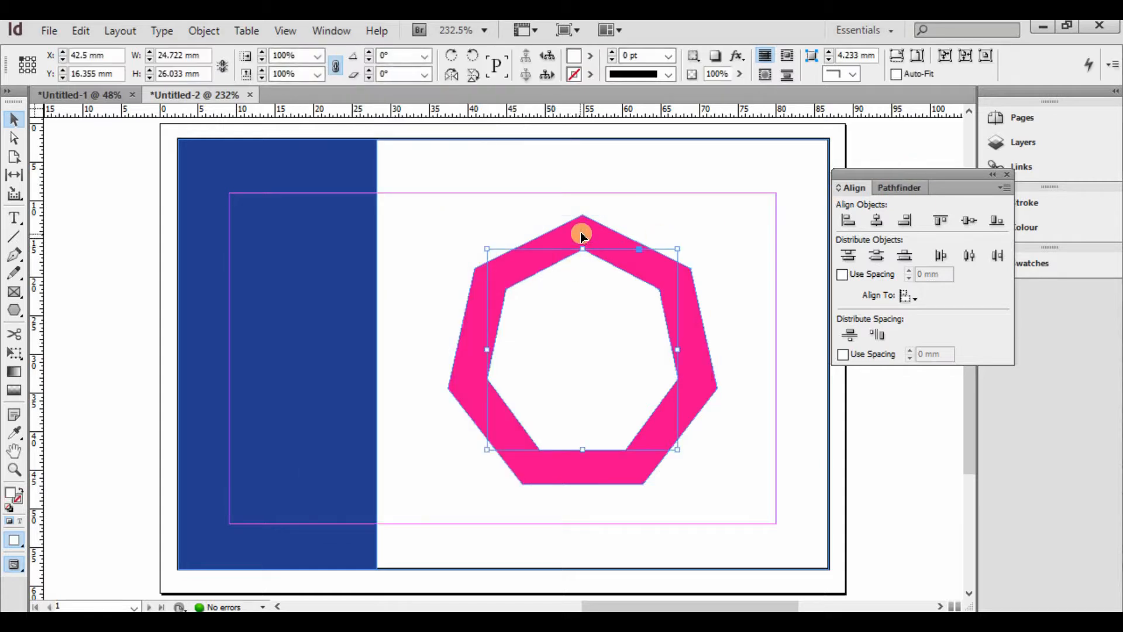
{"action": "left_click", "coordinate": [873, 222]}
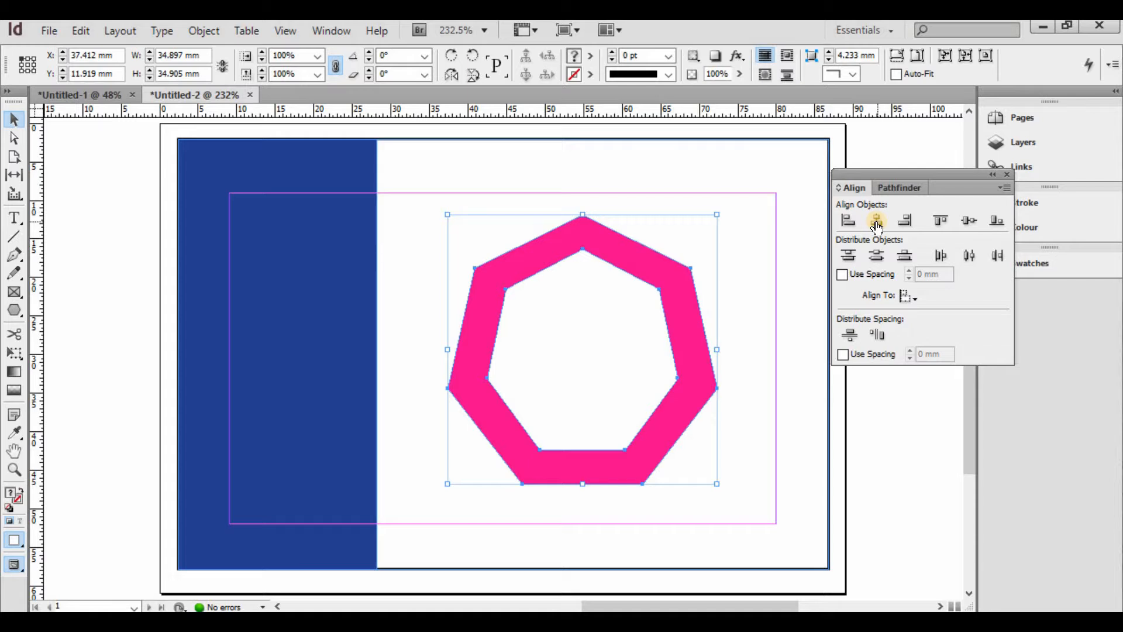
{"action": "left_click", "coordinate": [876, 222]}
- Enlarge the white inner heptagon slightly so only a thin pink ring remains
{"action": "left_click", "coordinate": [1004, 177]}
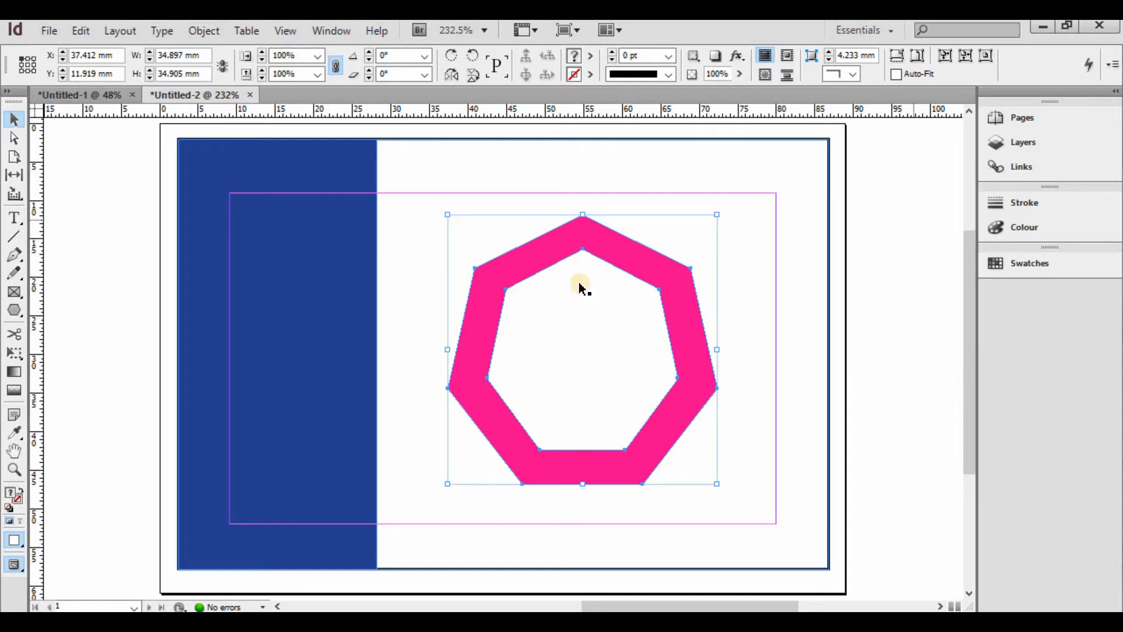
{"action": "left_click", "coordinate": [576, 282]}
{"action": "left_click", "coordinate": [502, 276]}
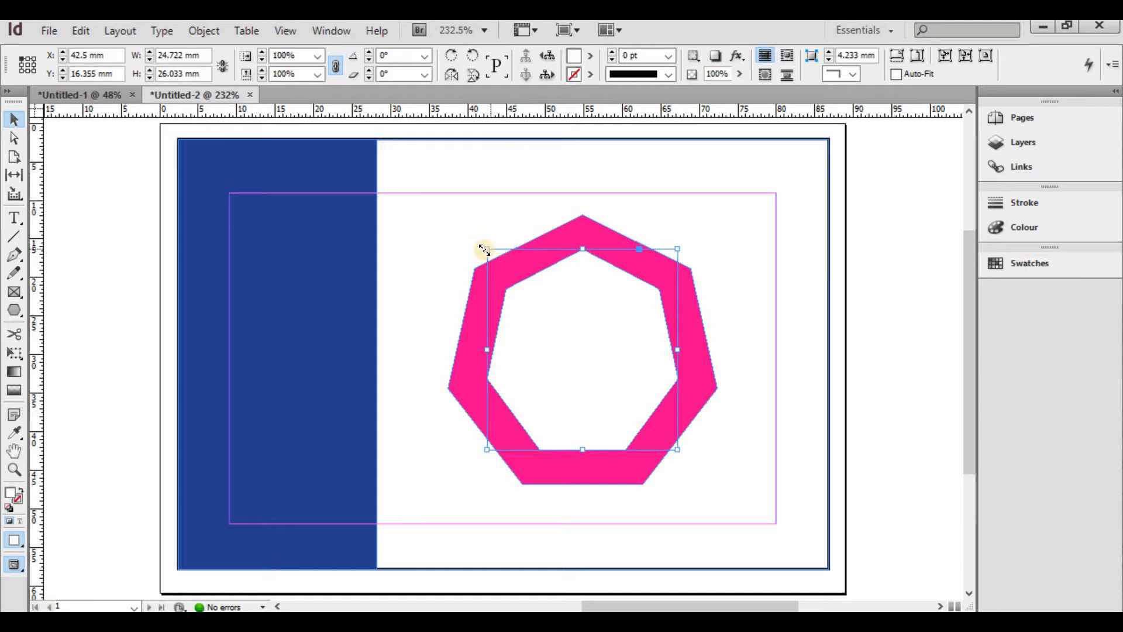
{"action": "left_click_drag", "start_coordinate": [677, 449], "coordinate": [692, 464]}
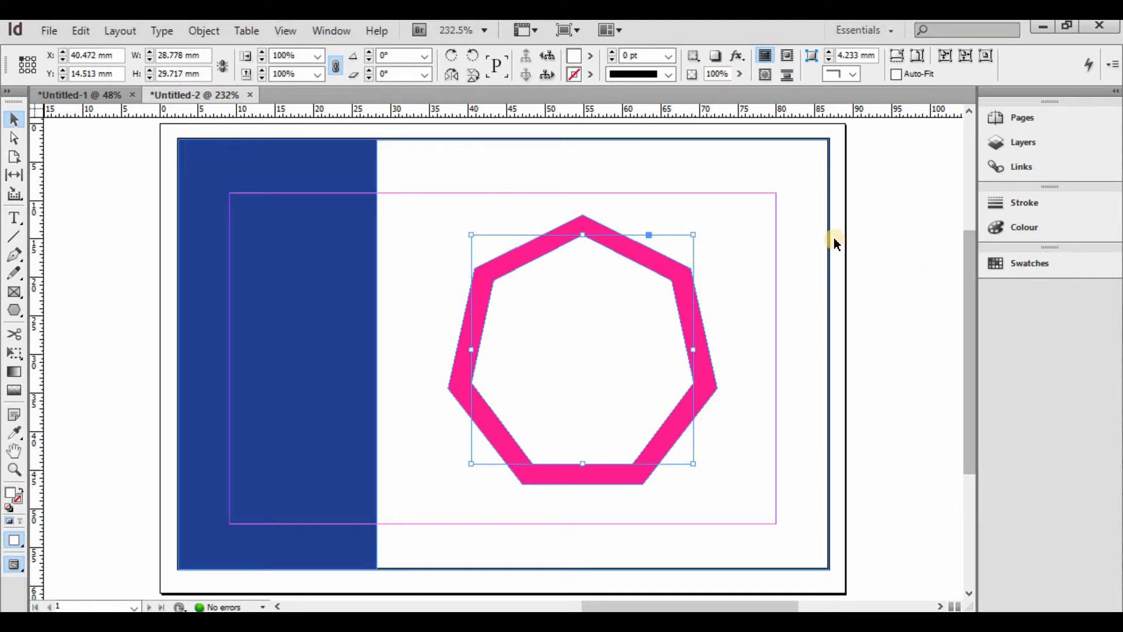
{"action": "left_click", "coordinate": [63, 133]}
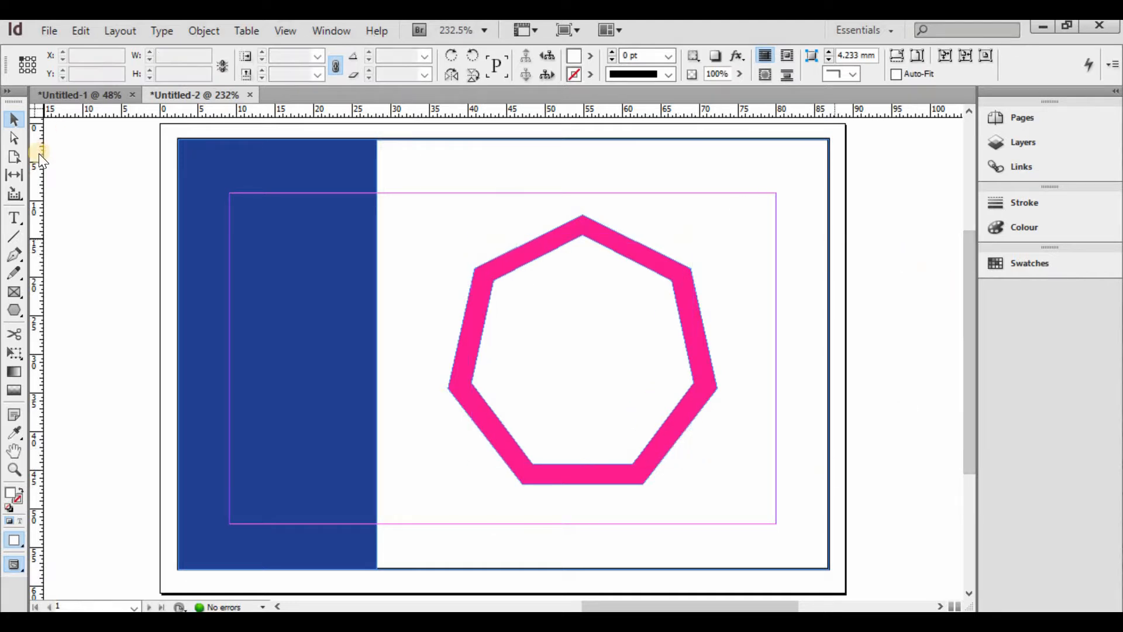
{"action": "left_click", "coordinate": [494, 281]}
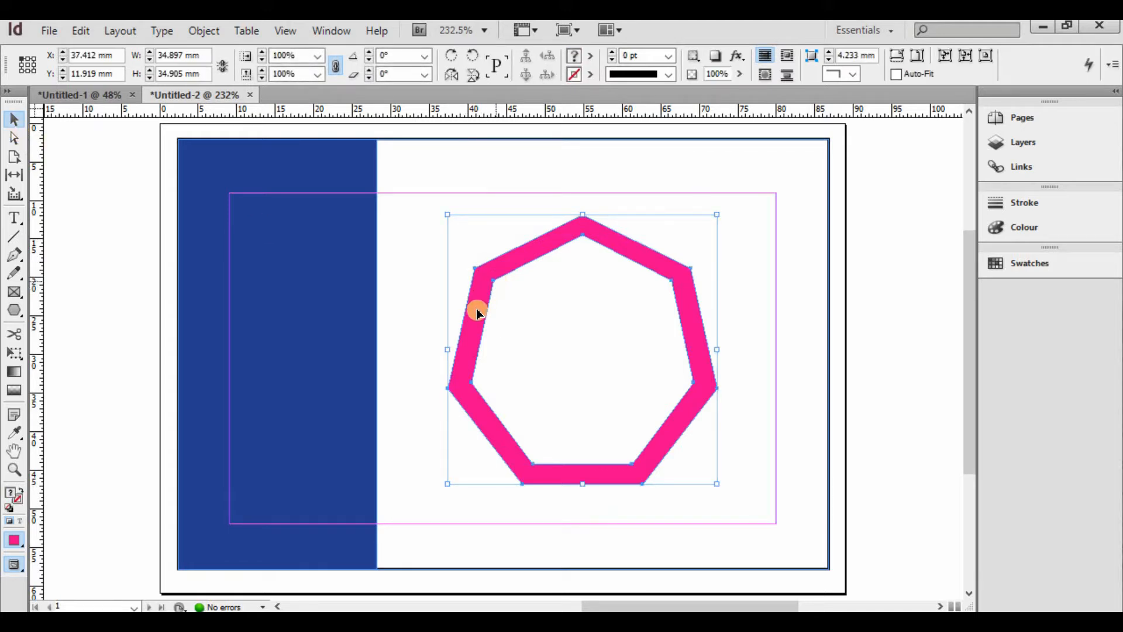
- Move the pink ring left over the navy strip's edge and check it in Preview mode
{"action": "left_click_drag", "start_coordinate": [468, 316], "coordinate": [251, 314]}
{"action": "left_click", "coordinate": [78, 250]}
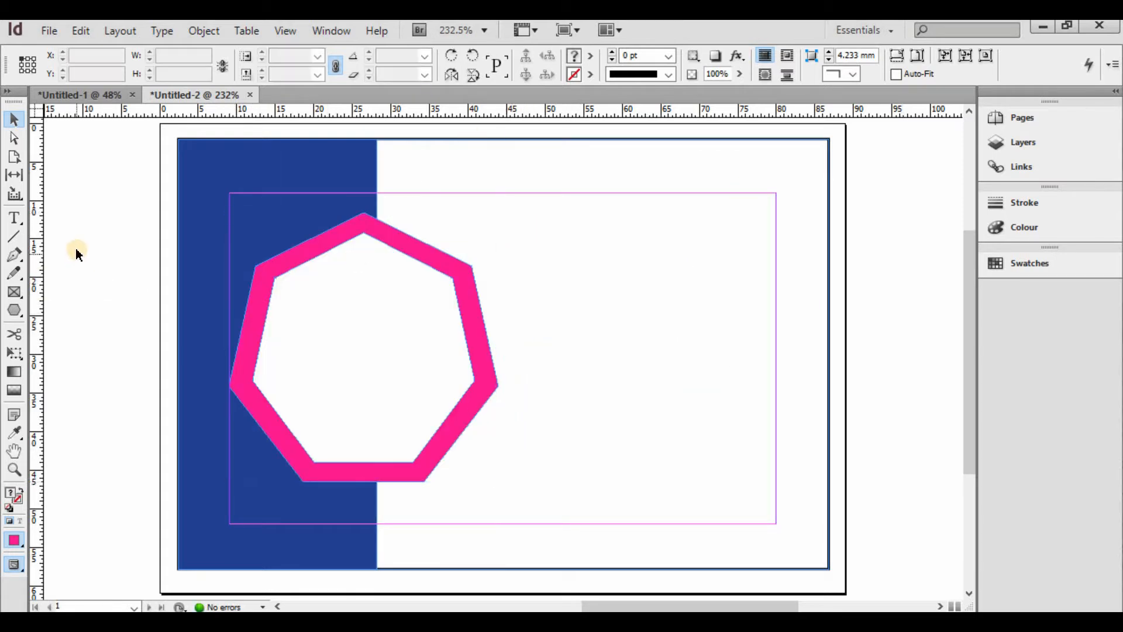
{"action": "key", "text": "w"}
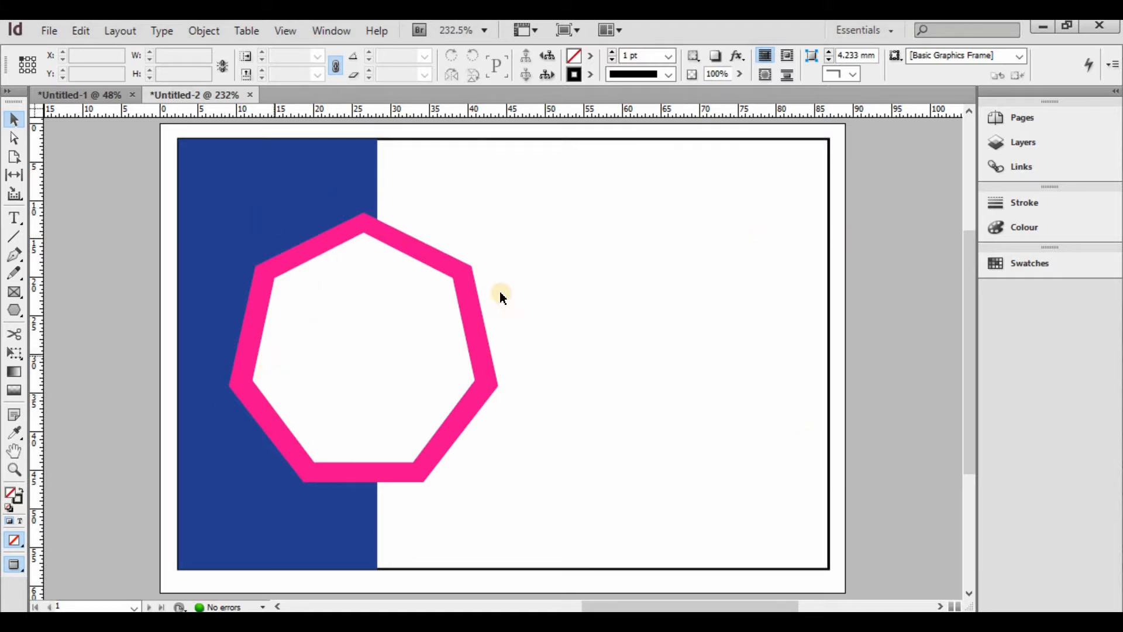
{"action": "key", "text": "w"}
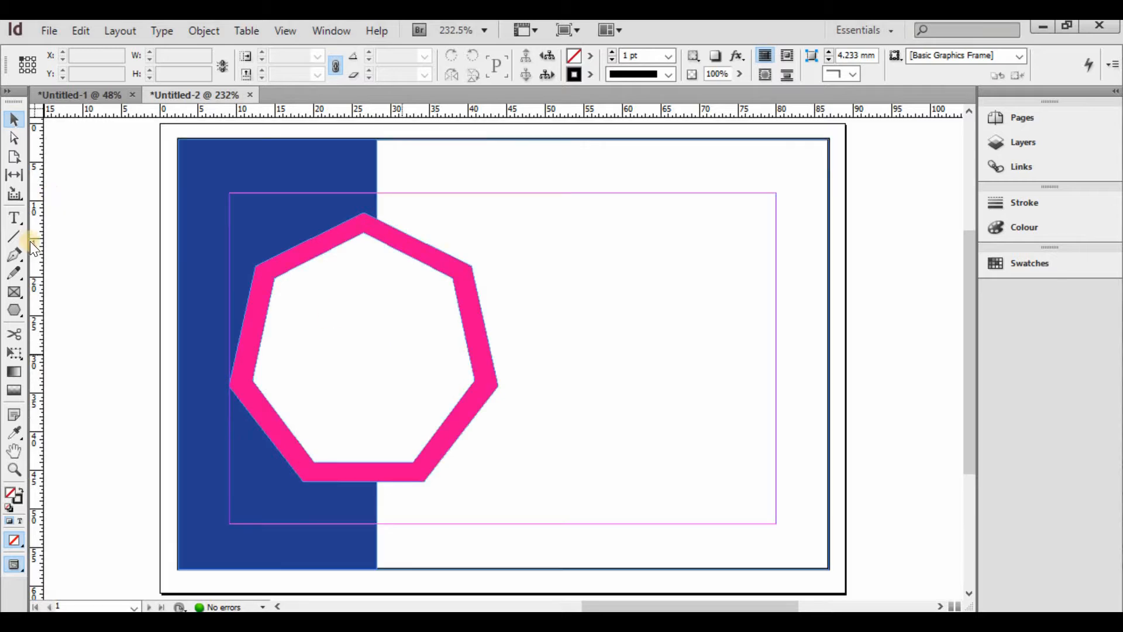
- Subtract an ellipse from the ring's right side to cut it into a pink C
{"action": "left_click", "coordinate": [13, 313]}
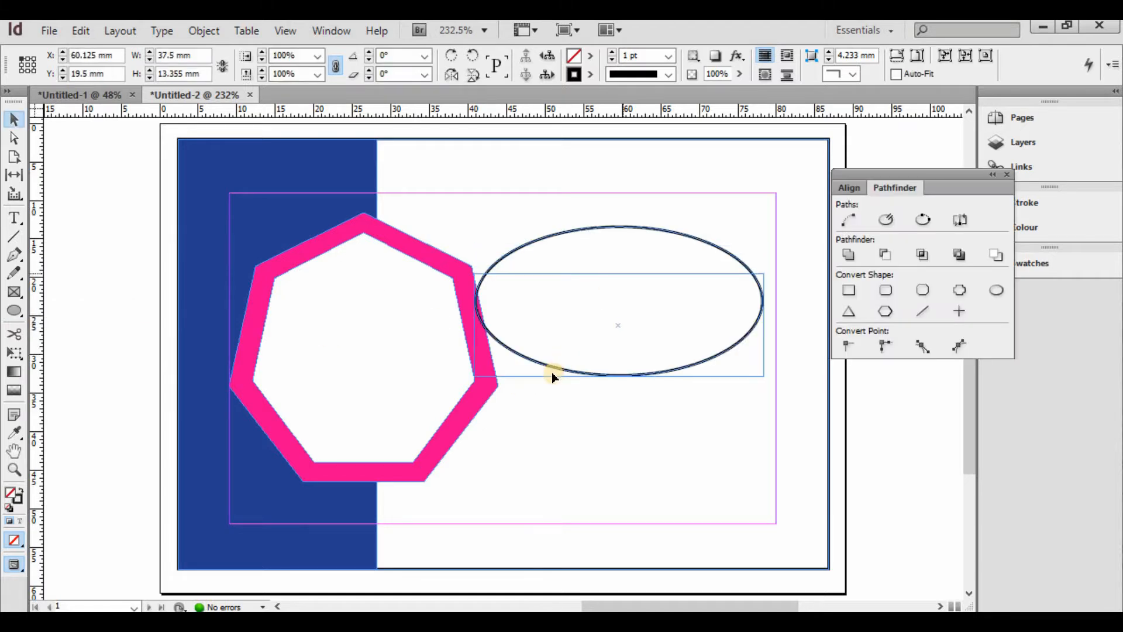
{"action": "left_click", "coordinate": [557, 374]}
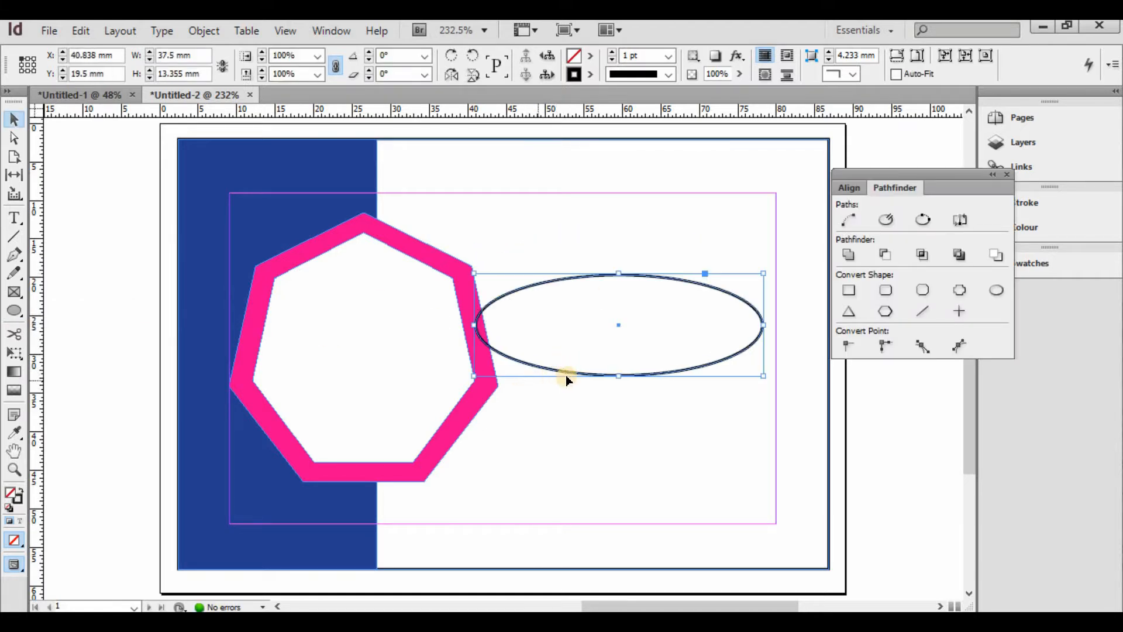
{"action": "left_click_drag", "start_coordinate": [567, 376], "coordinate": [502, 432]}
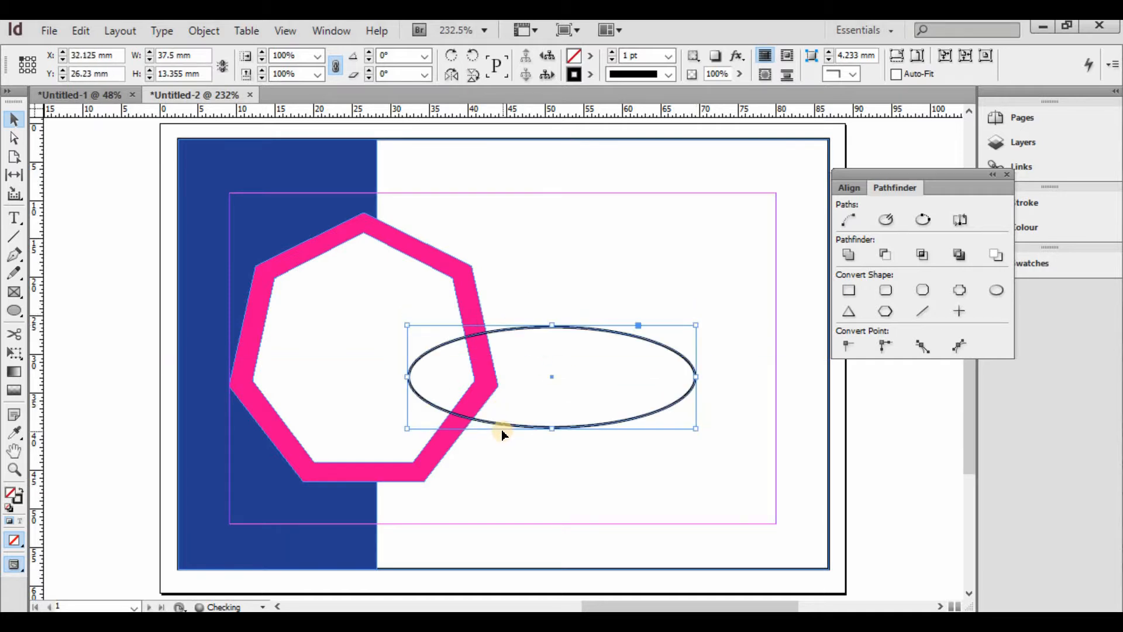
{"action": "left_click", "coordinate": [416, 464], "text": "shift"}
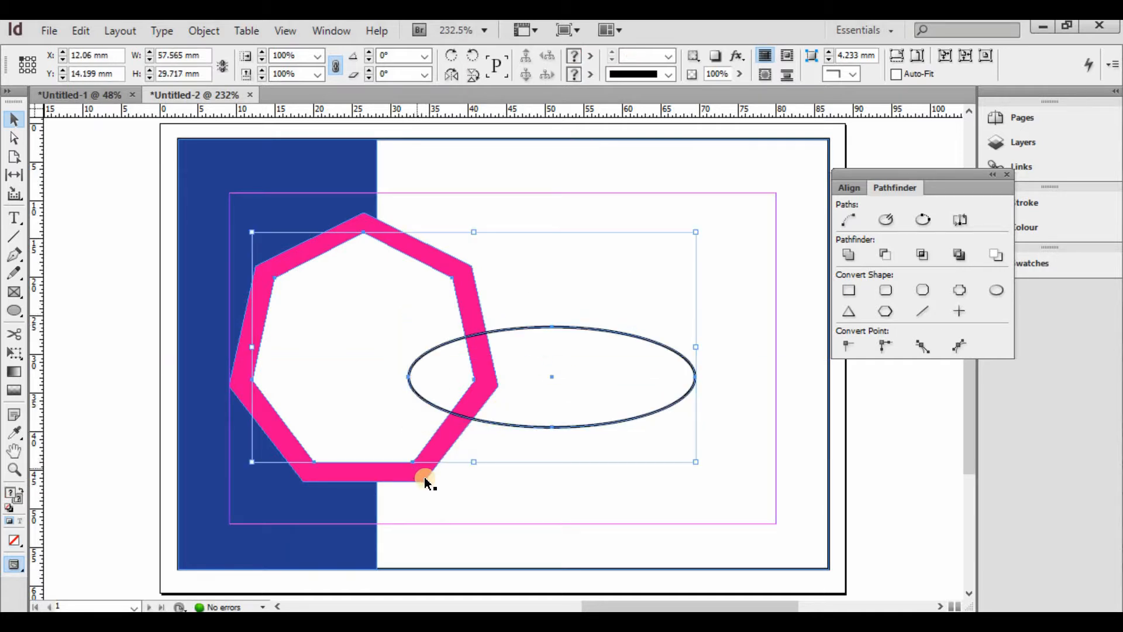
{"action": "left_click", "coordinate": [885, 254]}
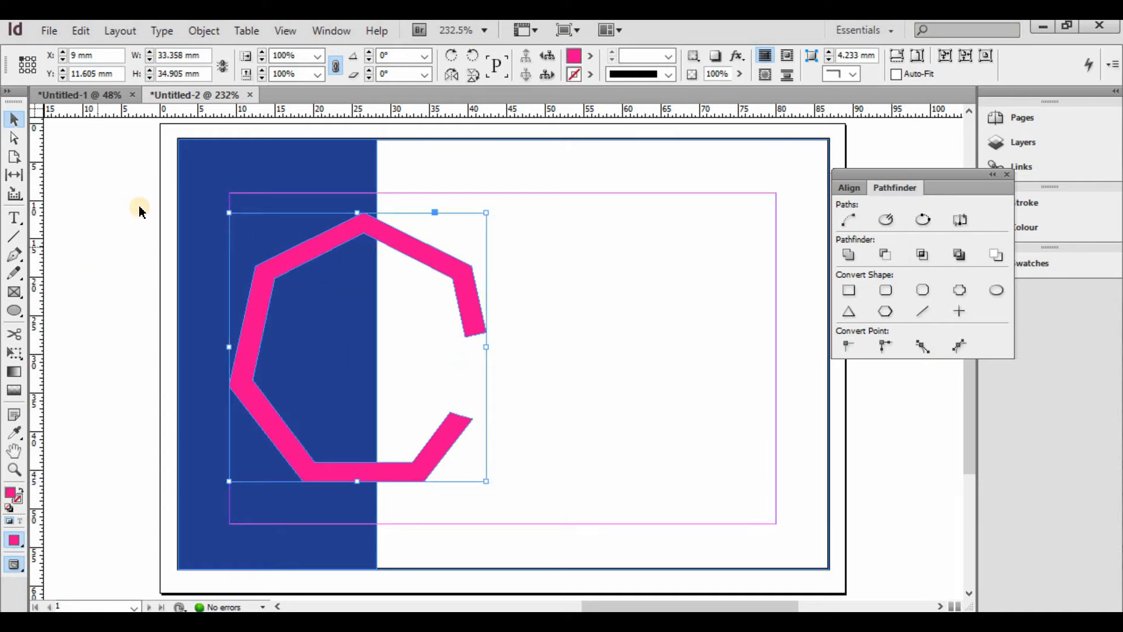
{"action": "left_click", "coordinate": [154, 140]}
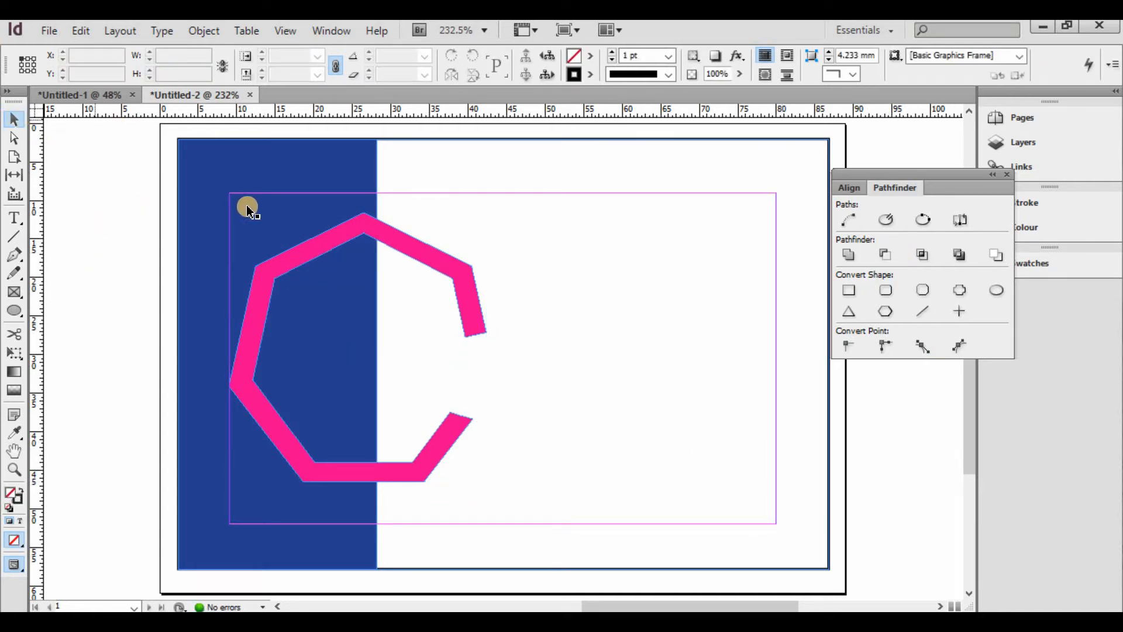
{"action": "left_click", "coordinate": [299, 268]}
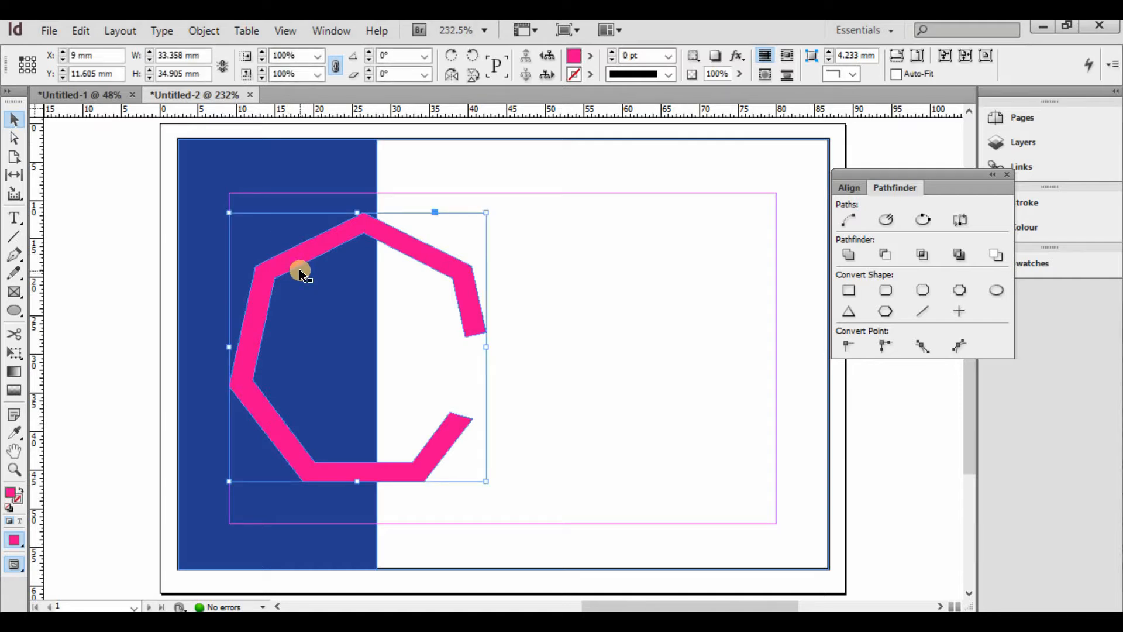
{"action": "left_click", "coordinate": [596, 208]}
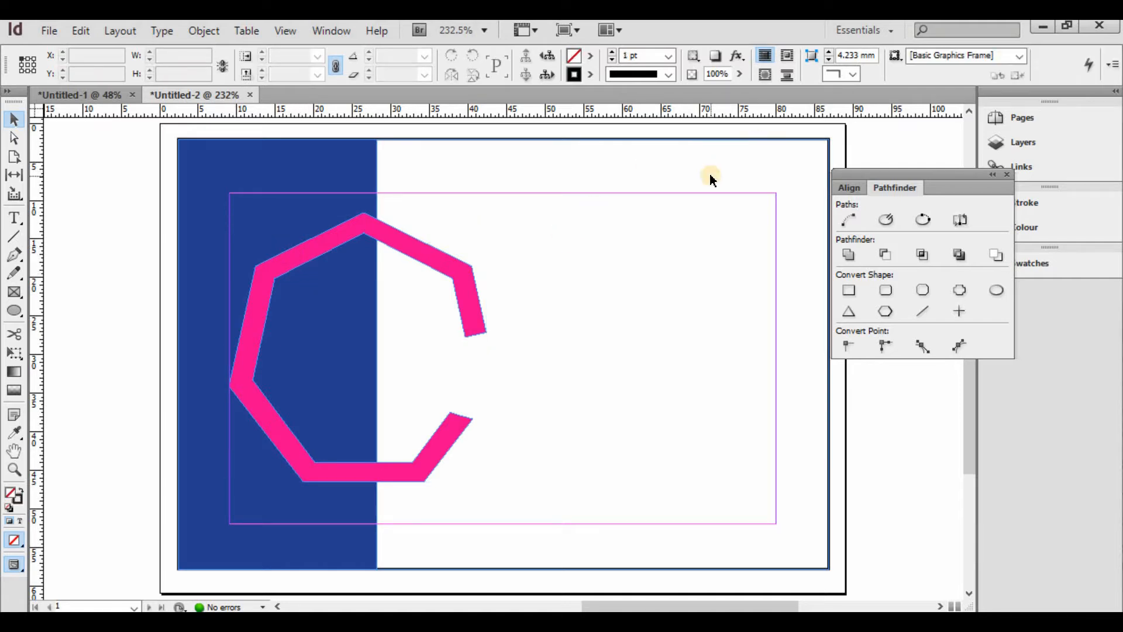
- Shift the pink C right and paste a duplicate overlapping it
{"action": "key", "text": "ctrl+minus"}
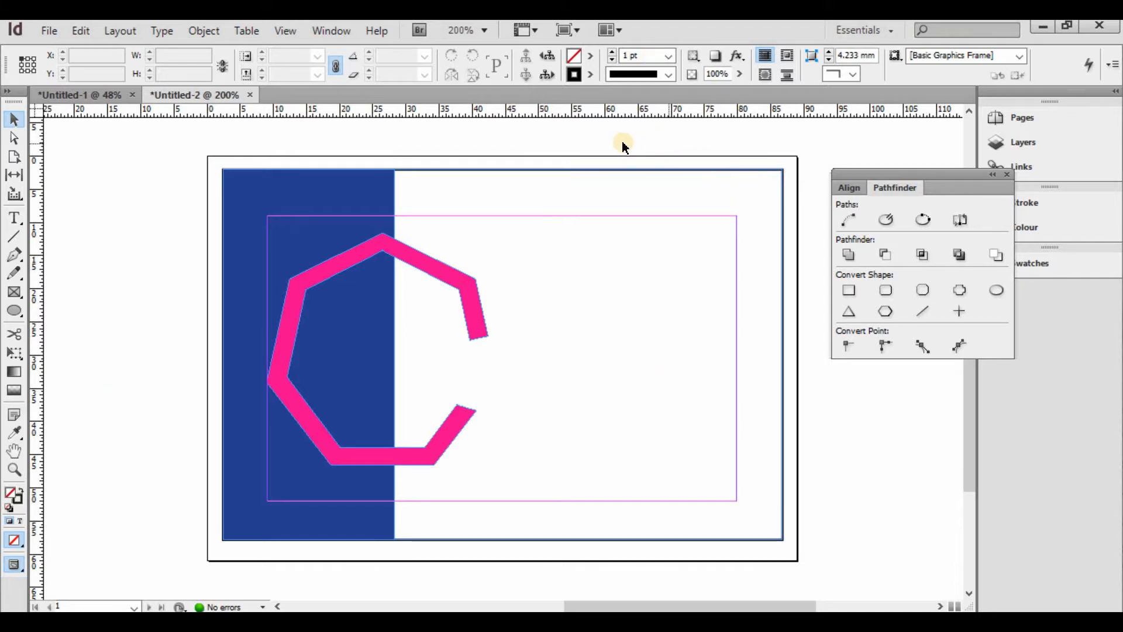
{"action": "left_click_drag", "start_coordinate": [616, 155], "coordinate": [249, 562]}
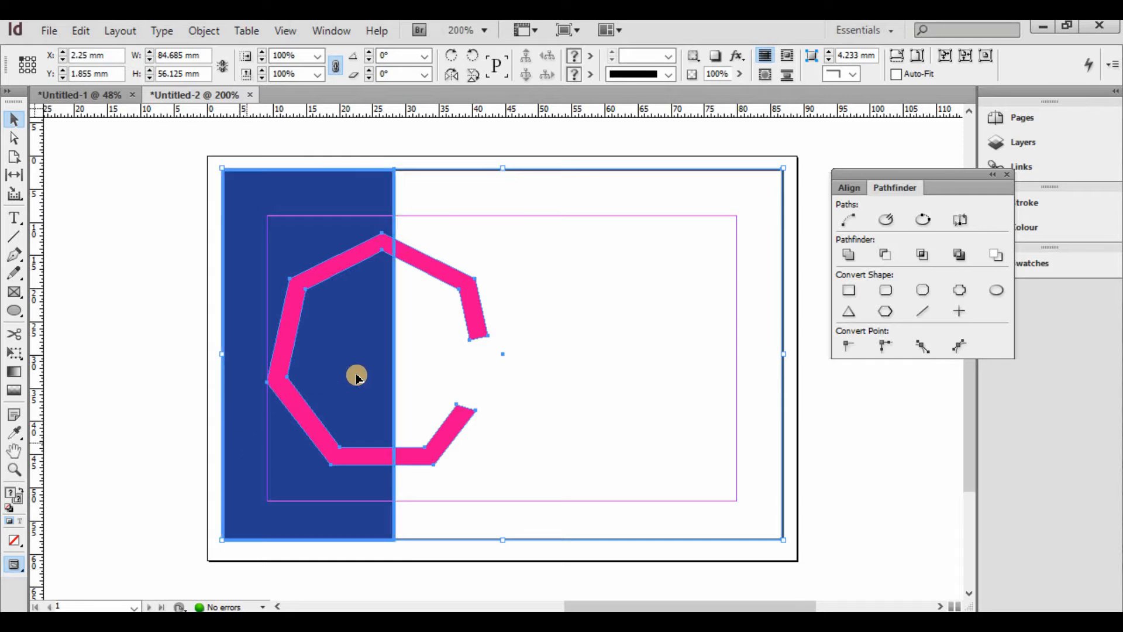
{"action": "left_click_drag", "start_coordinate": [328, 307], "coordinate": [417, 332]}
{"action": "key", "text": "ctrl+z"}
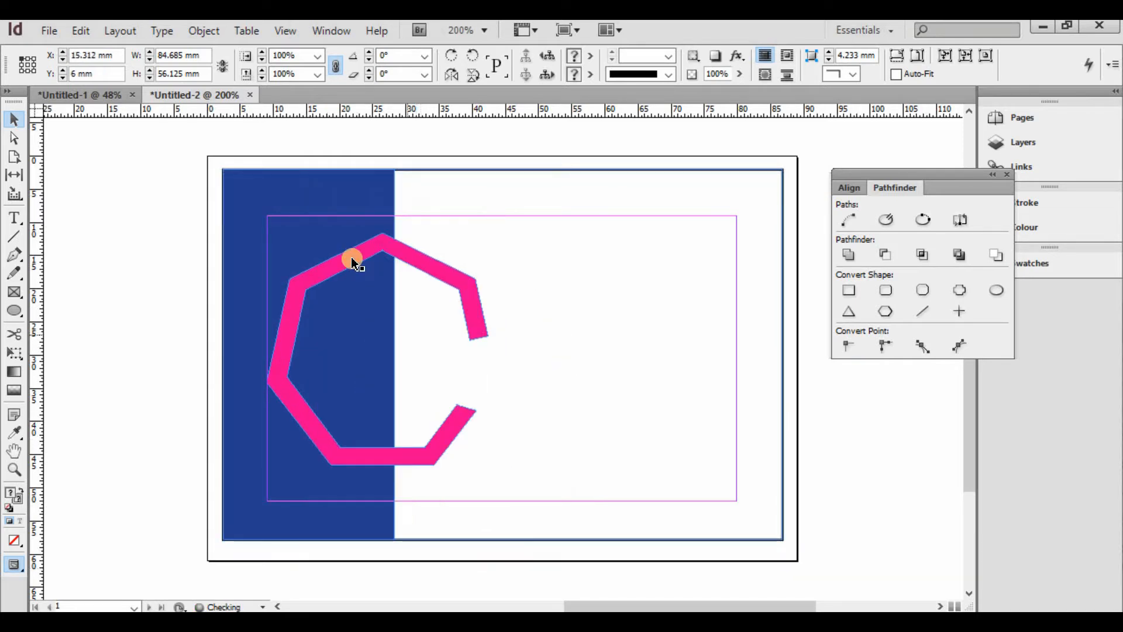
{"action": "left_click", "coordinate": [350, 258]}
{"action": "left_click", "coordinate": [348, 271]}
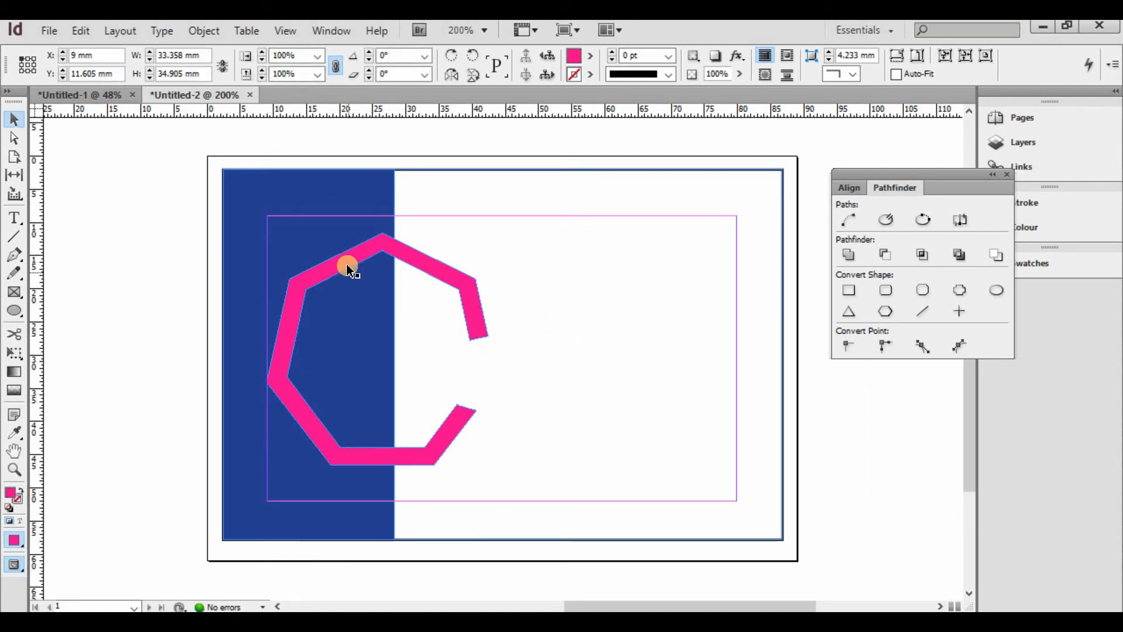
{"action": "left_click_drag", "start_coordinate": [347, 264], "coordinate": [407, 265]}
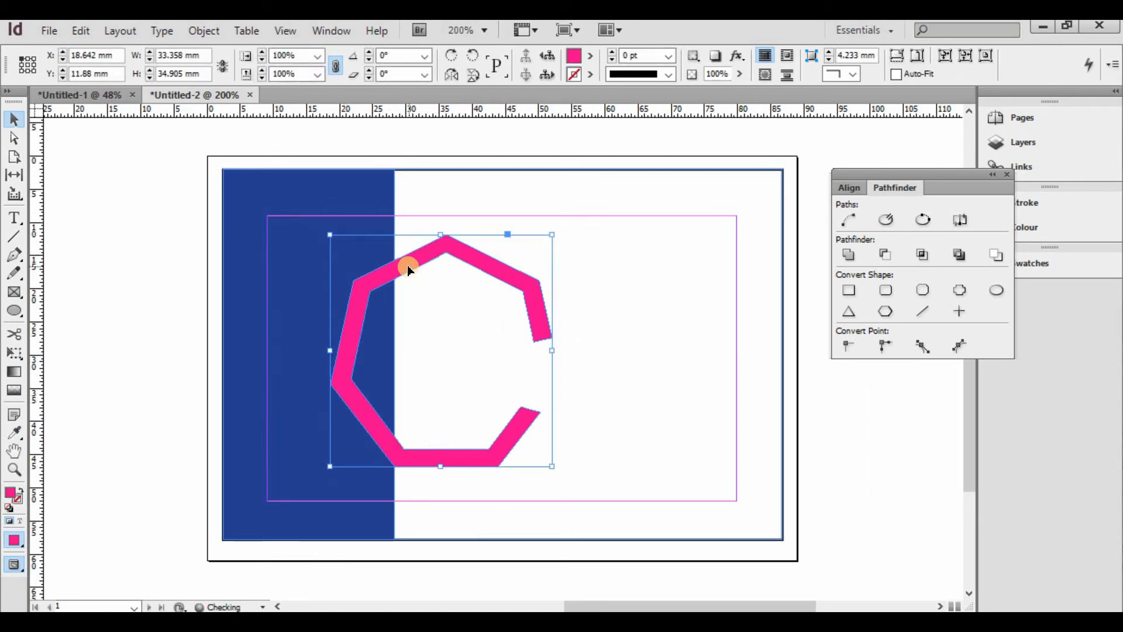
{"action": "key", "text": "ctrl+v"}
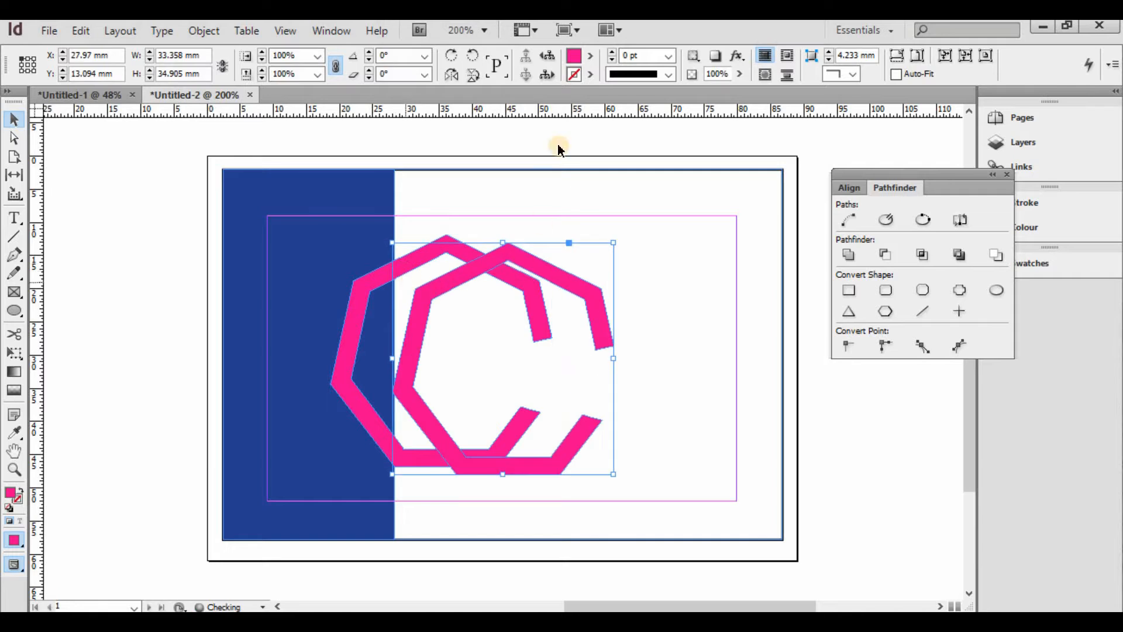
- Fill the copied C with C=100 cyan, resize it, and lay it over the pink C
{"action": "left_click", "coordinate": [591, 55]}
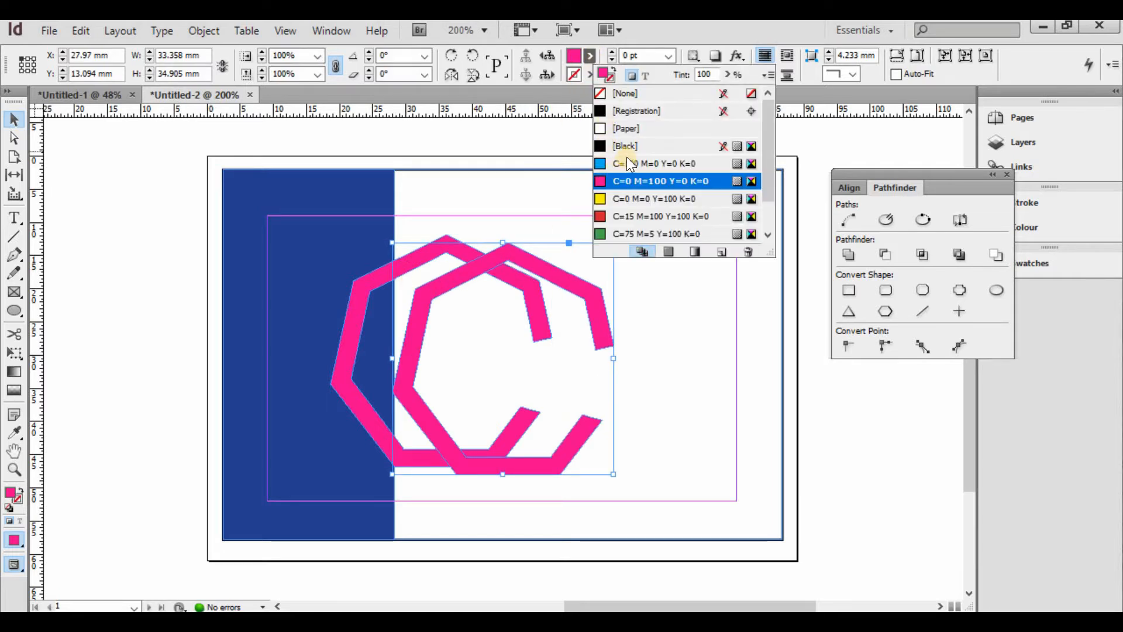
{"action": "left_click", "coordinate": [627, 161]}
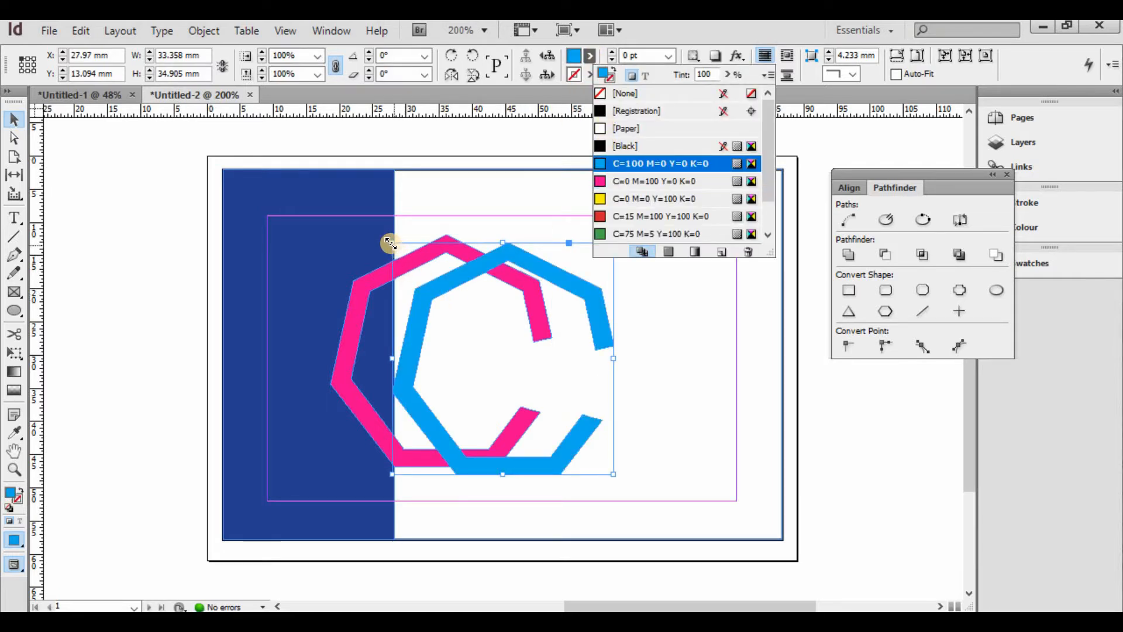
{"action": "left_click_drag", "start_coordinate": [390, 243], "coordinate": [411, 262]}
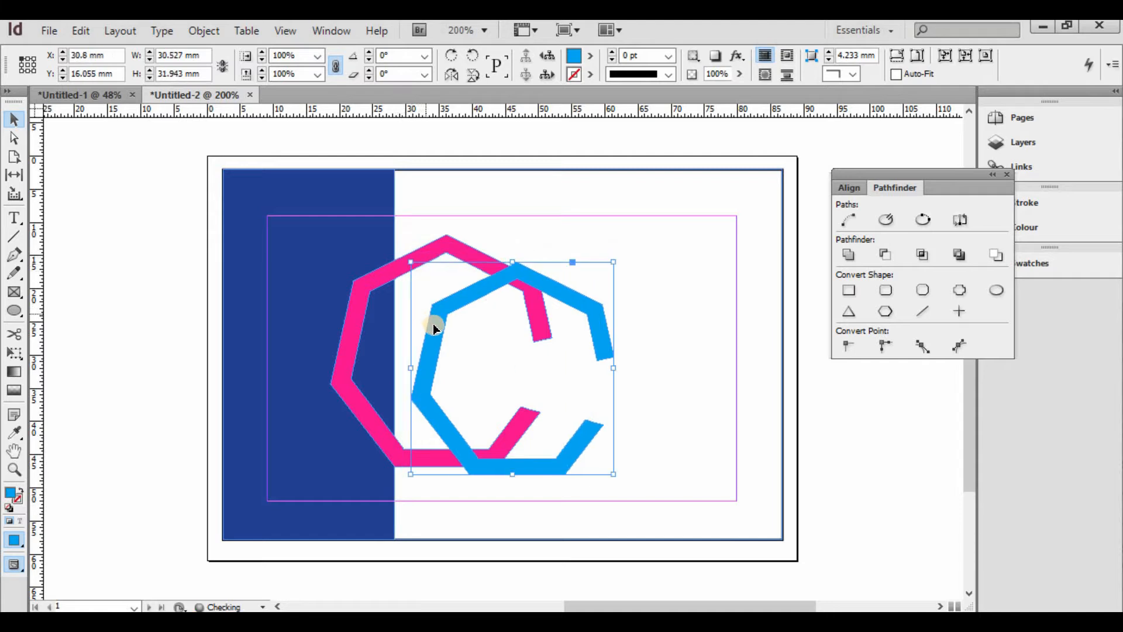
{"action": "left_click_drag", "start_coordinate": [434, 329], "coordinate": [360, 299]}
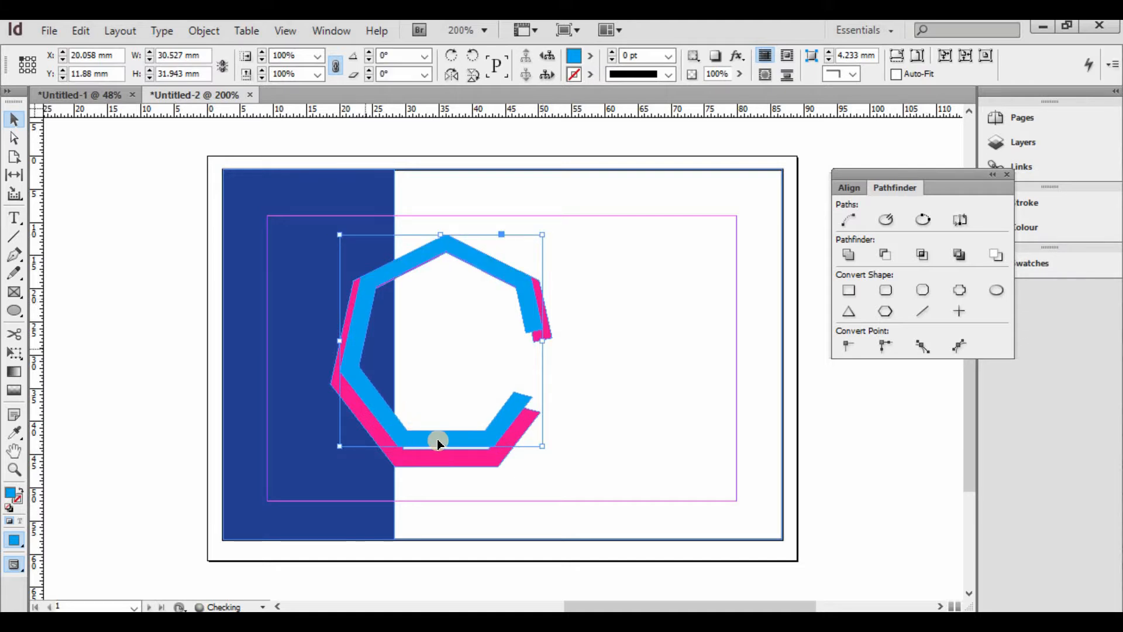
{"action": "left_click_drag", "start_coordinate": [439, 442], "coordinate": [439, 467]}
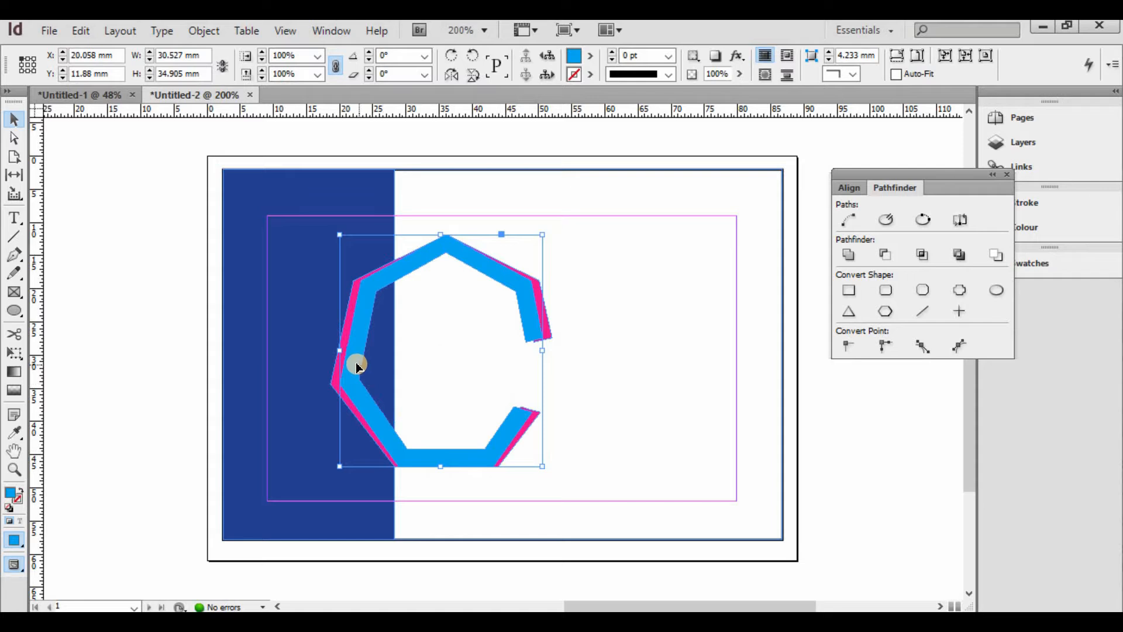
{"action": "left_click_drag", "start_coordinate": [357, 364], "coordinate": [358, 355]}
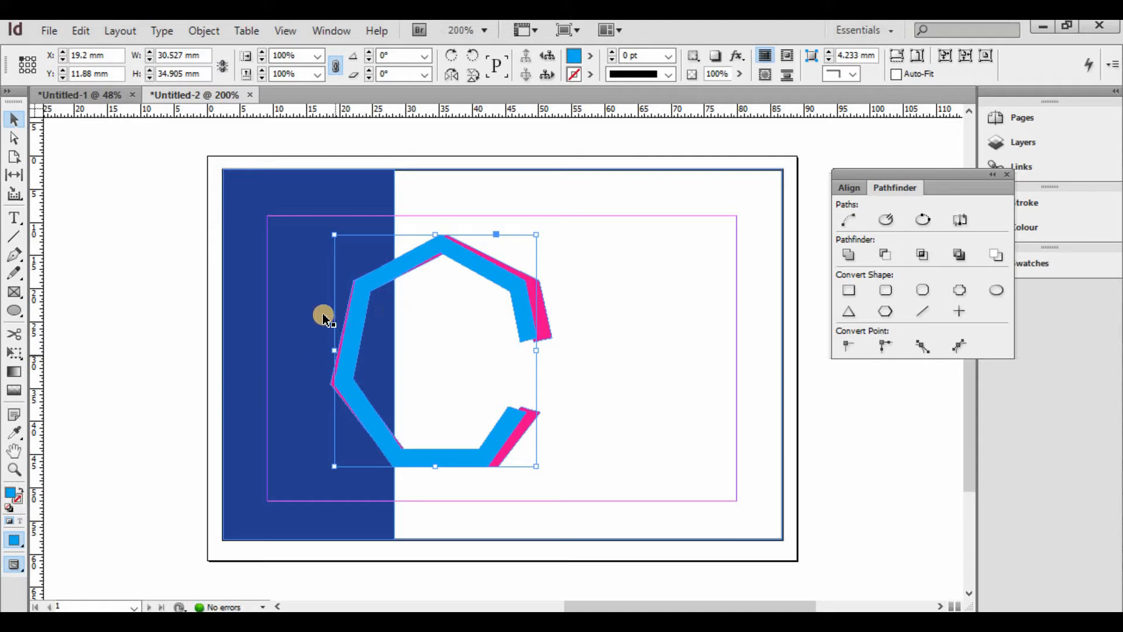
- Delete the cyan copy and reselect the pink C, undoing a stray path move
{"action": "key", "text": "Delete"}
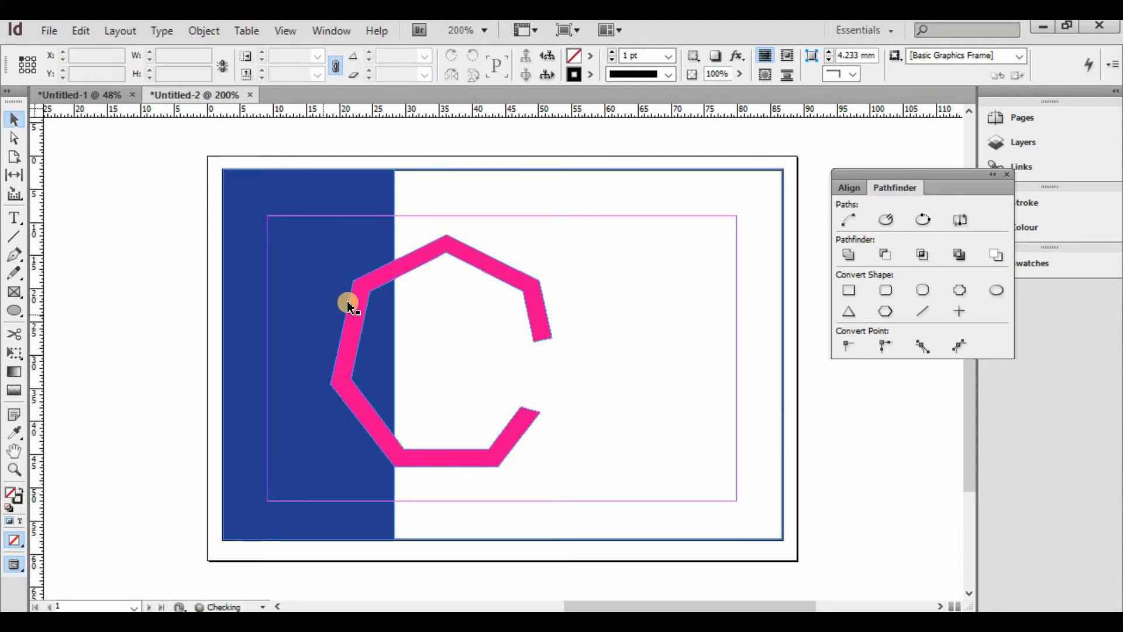
{"action": "left_click", "coordinate": [358, 299]}
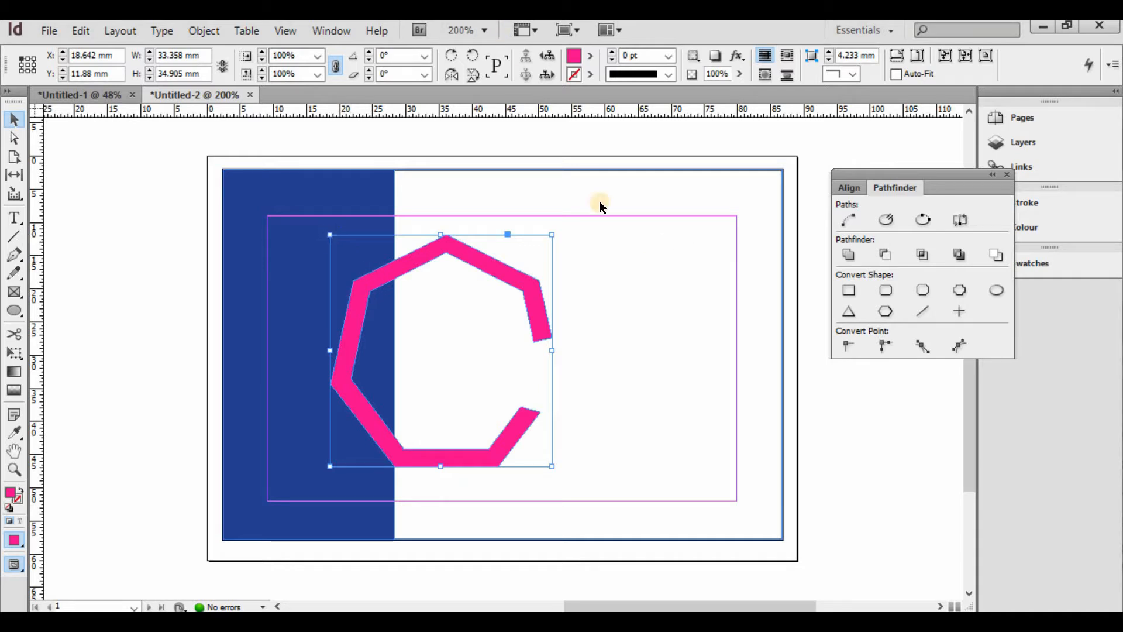
{"action": "left_click", "coordinate": [16, 143]}
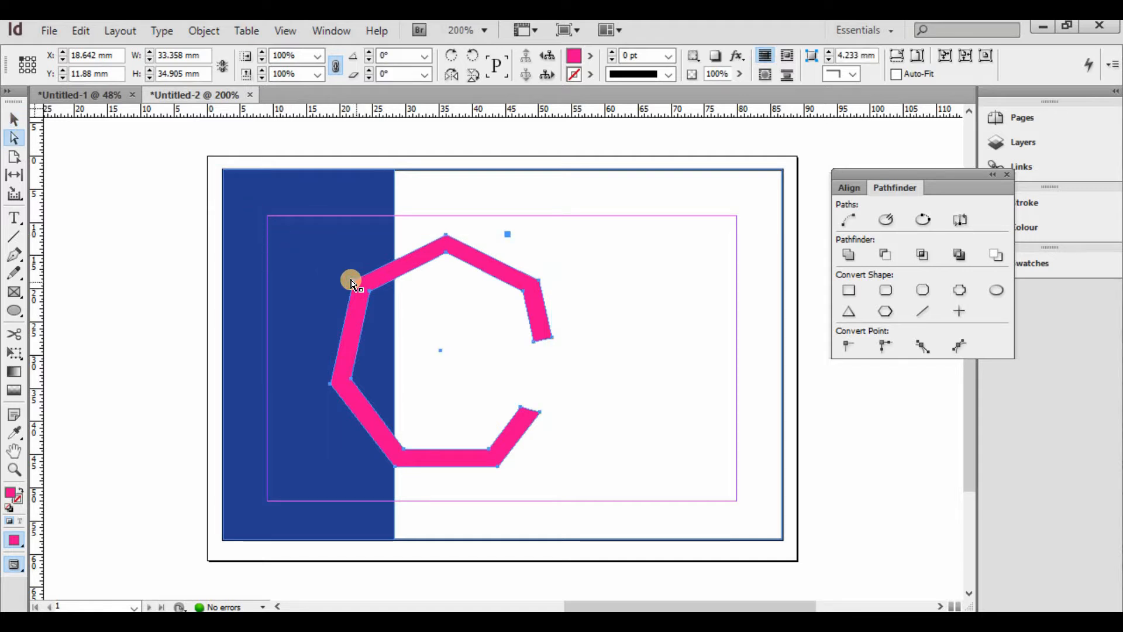
{"action": "left_click_drag", "start_coordinate": [352, 291], "coordinate": [351, 302]}
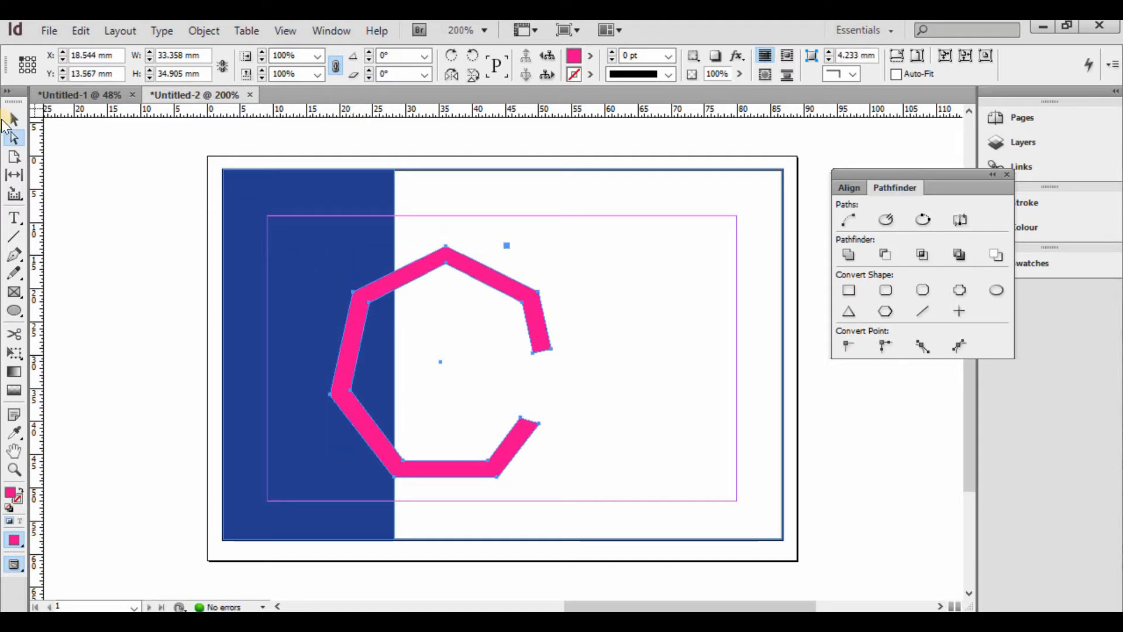
{"action": "key", "text": "ctrl+z"}
{"action": "key", "text": "v"}
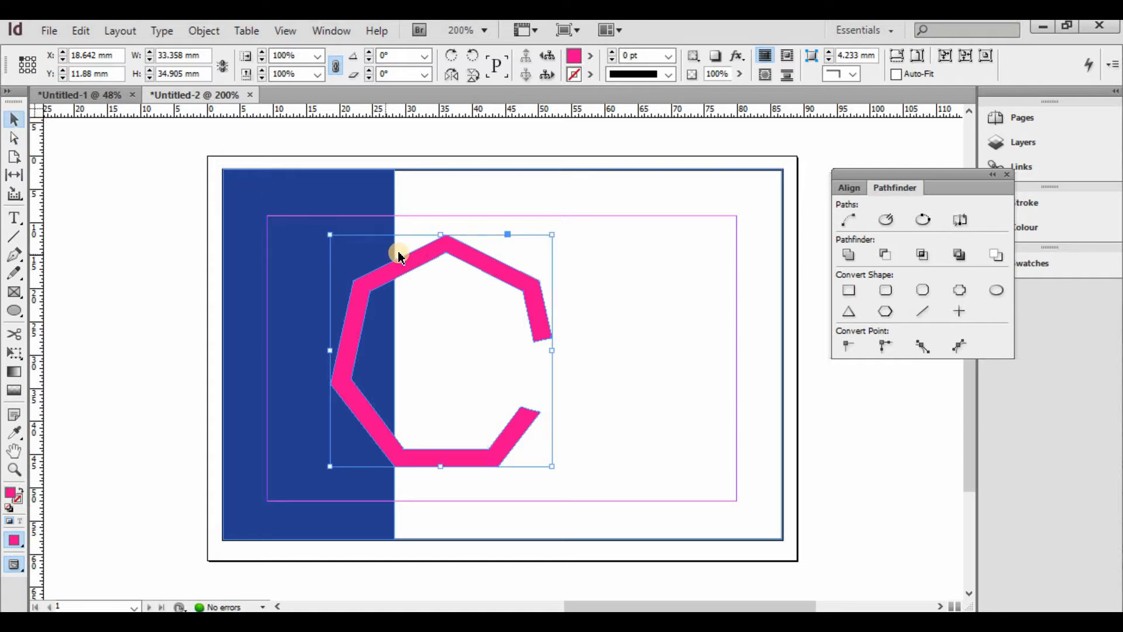
- Paste a fresh cyan copy over the pink C and draw a text frame beside it
{"action": "key", "text": "ctrl+c"}
{"action": "key", "text": "ctrl+v"}
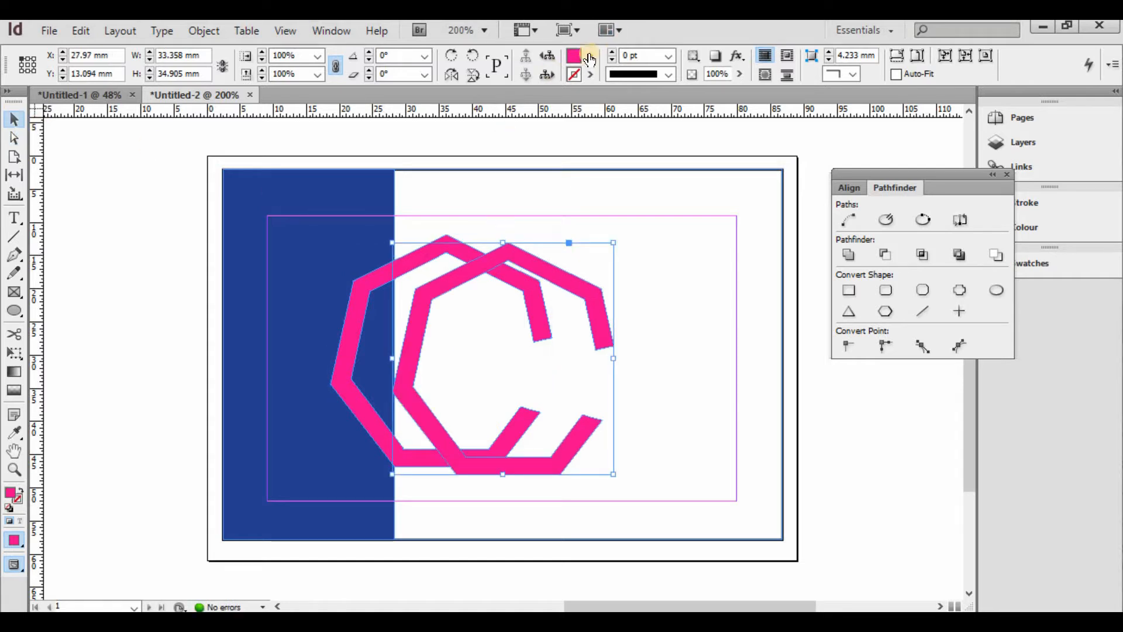
{"action": "left_click", "coordinate": [603, 163]}
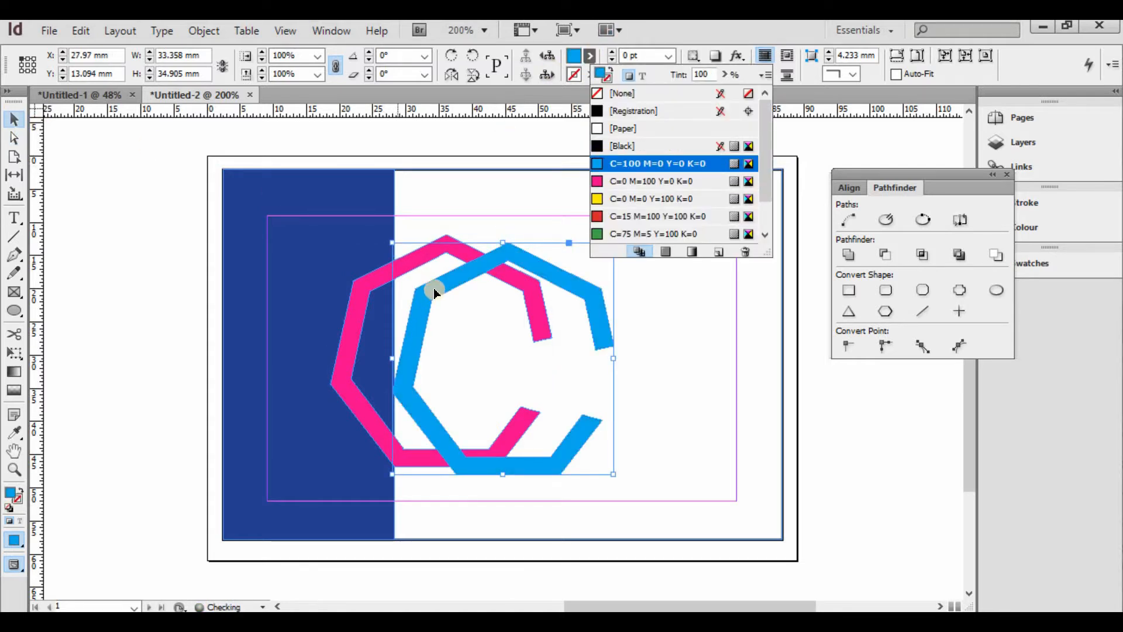
{"action": "left_click_drag", "start_coordinate": [388, 298], "coordinate": [374, 280]}
{"action": "left_click", "coordinate": [115, 171]}
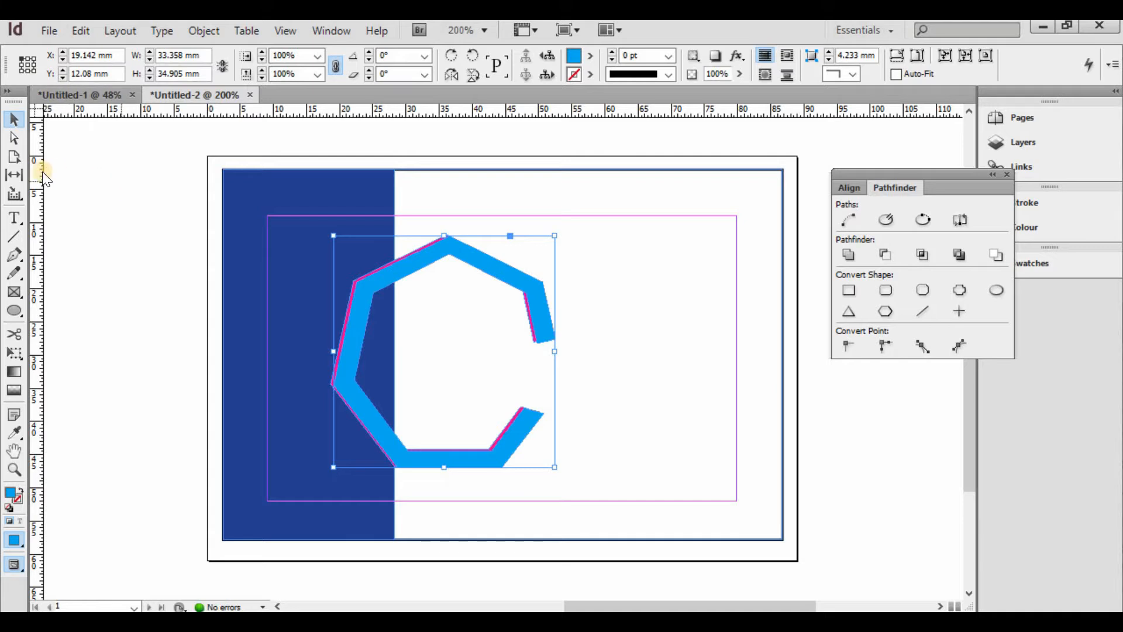
{"action": "left_click", "coordinate": [14, 217]}
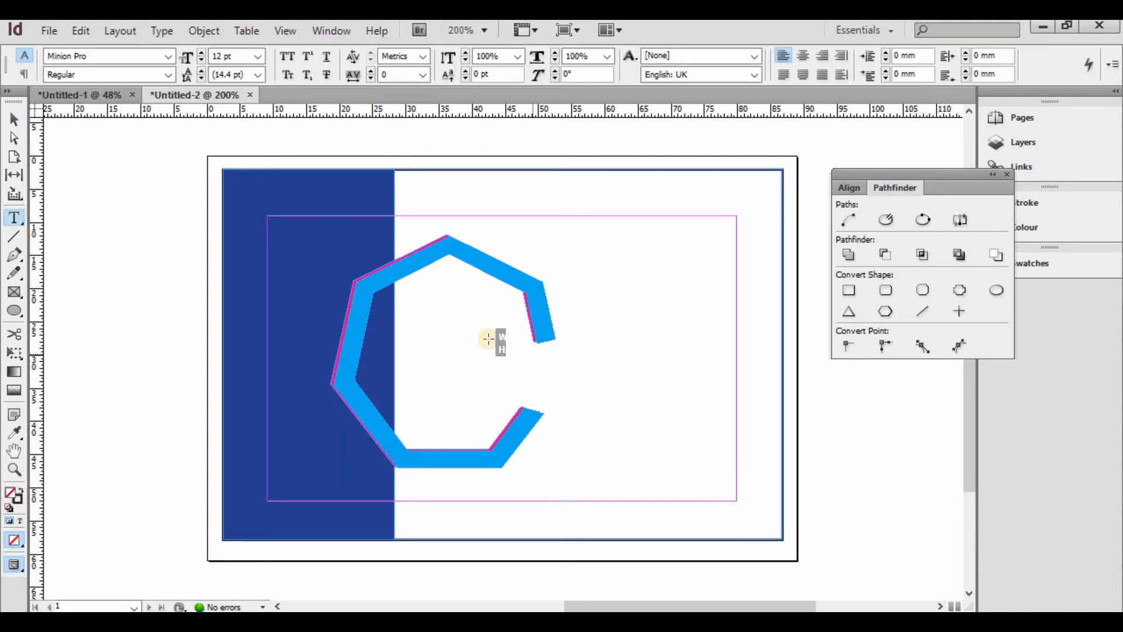
{"action": "left_click_drag", "start_coordinate": [489, 339], "coordinate": [737, 395]}
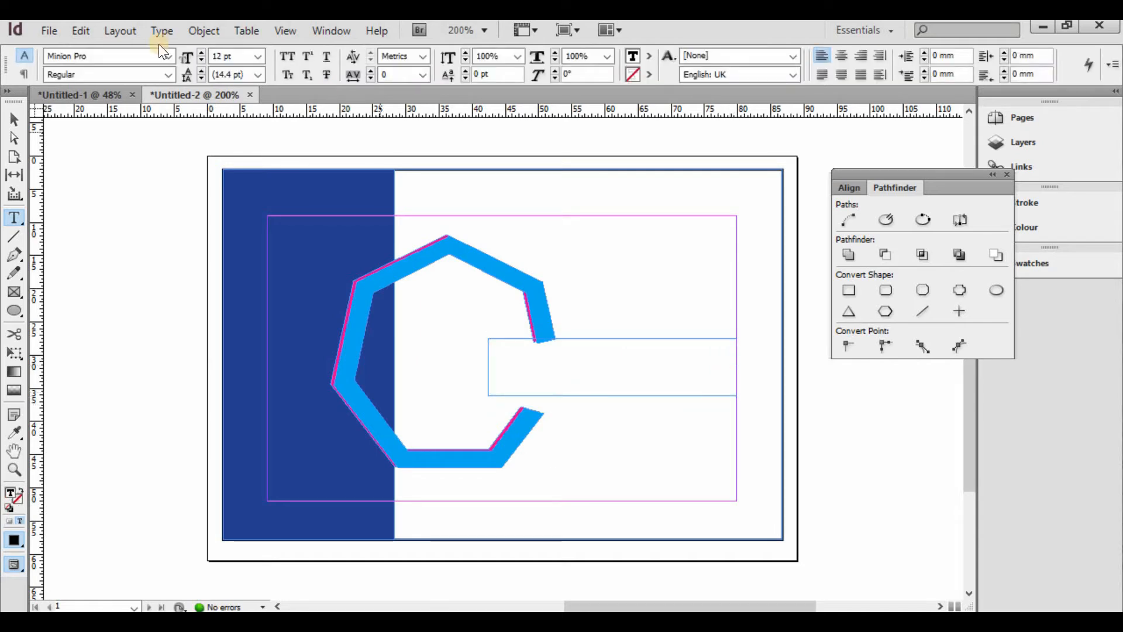
- Type COMPANY NAME in Cooper Std Black in the text frame
{"action": "left_click", "coordinate": [168, 56]}
{"action": "left_click", "coordinate": [182, 196]}
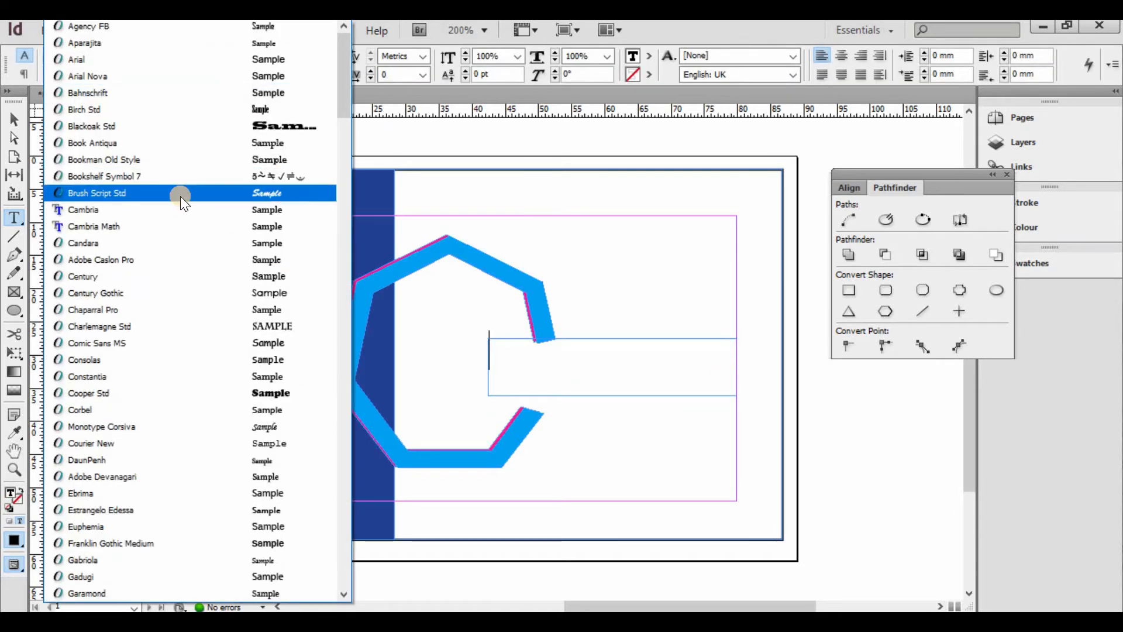
{"action": "left_click", "coordinate": [261, 392]}
{"action": "type", "text": "C"}
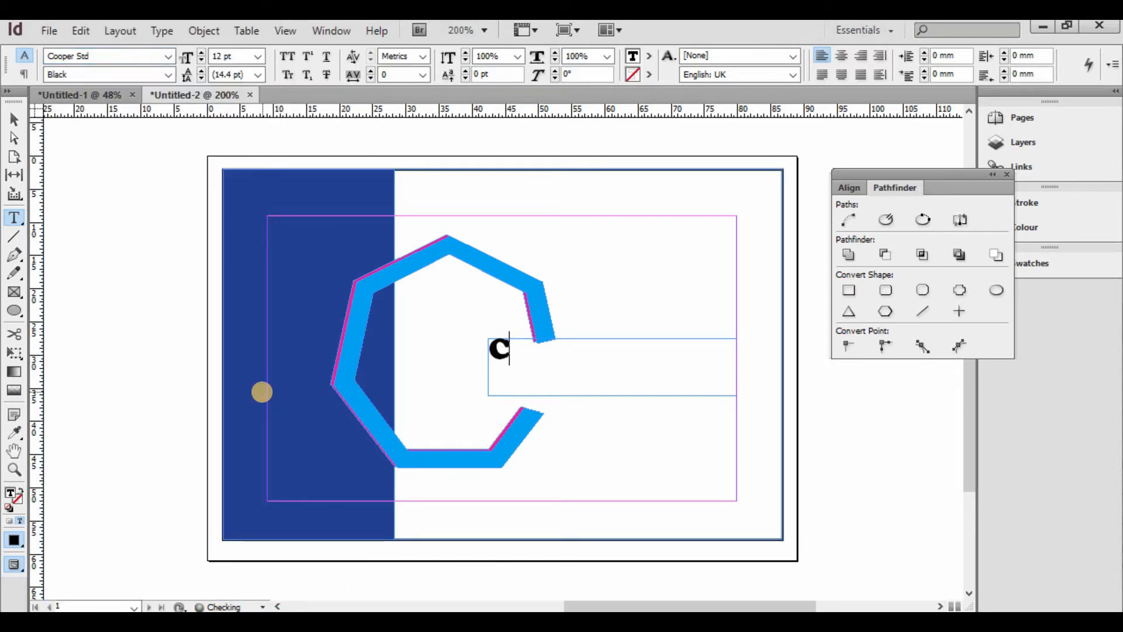
{"action": "type", "text": "OMPANY "}
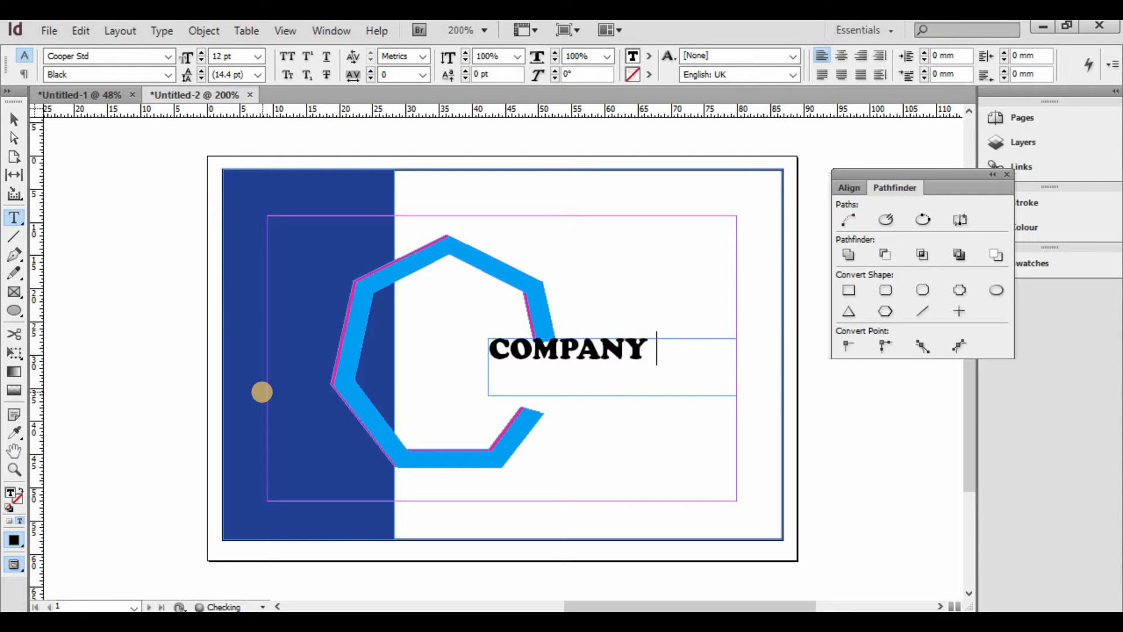
{"action": "type", "text": "NAME"}
{"action": "key", "text": "ctrl+a"}
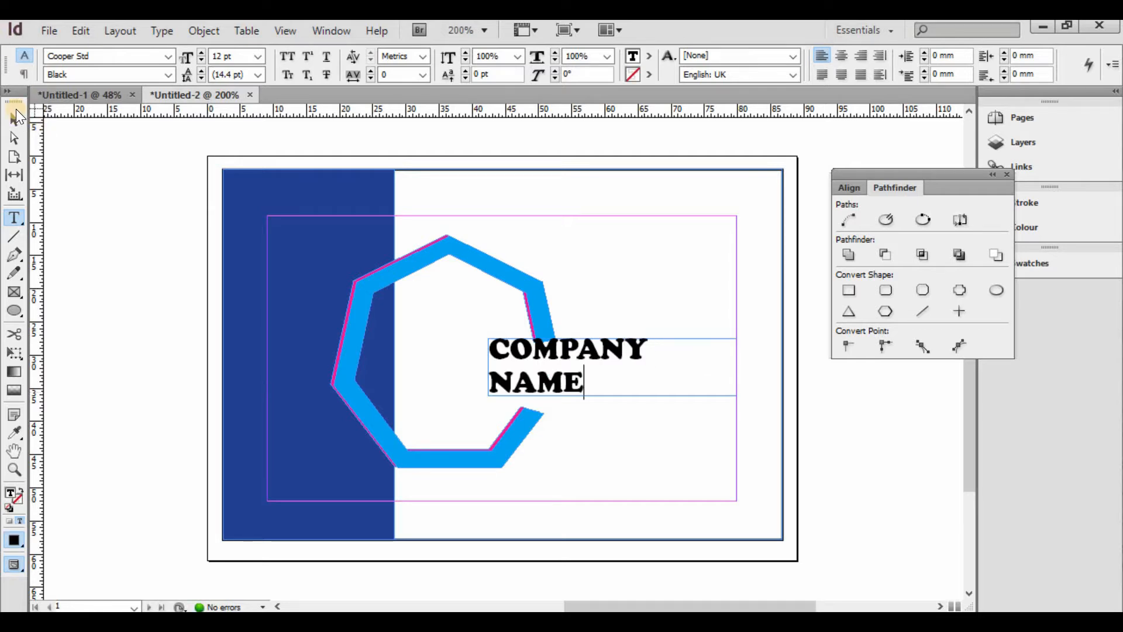
{"action": "left_click", "coordinate": [14, 120]}
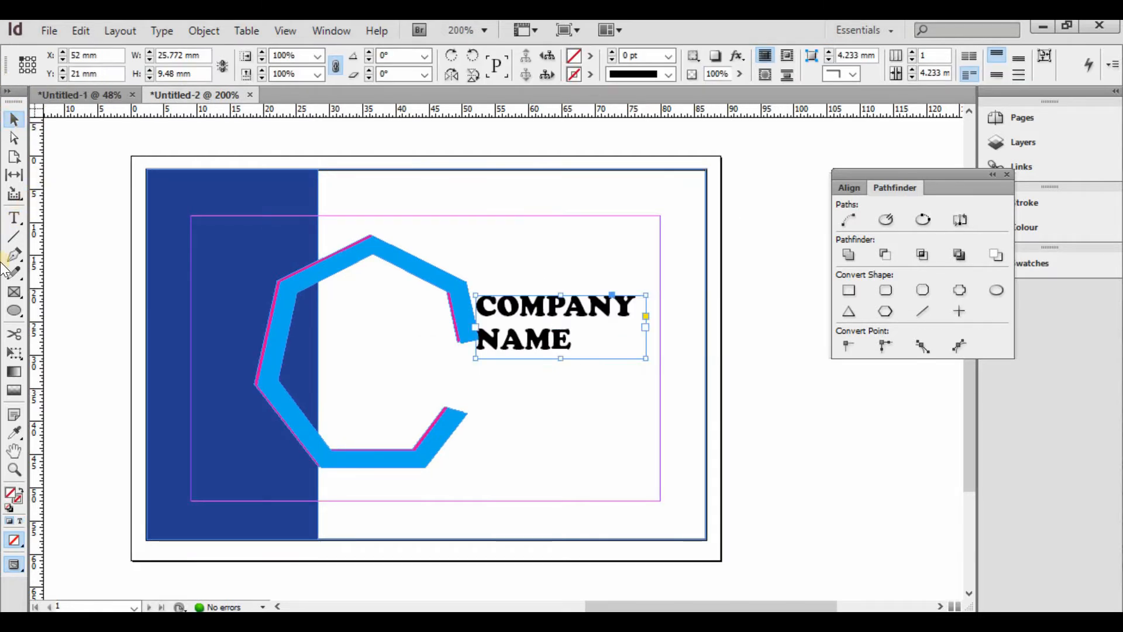
{"action": "left_click", "coordinate": [14, 219]}
- Draw a text frame above COMPANY NAME with a placeholder phone number in 8 pt Myanmar Text
{"action": "left_click_drag", "start_coordinate": [514, 236], "coordinate": [660, 269]}
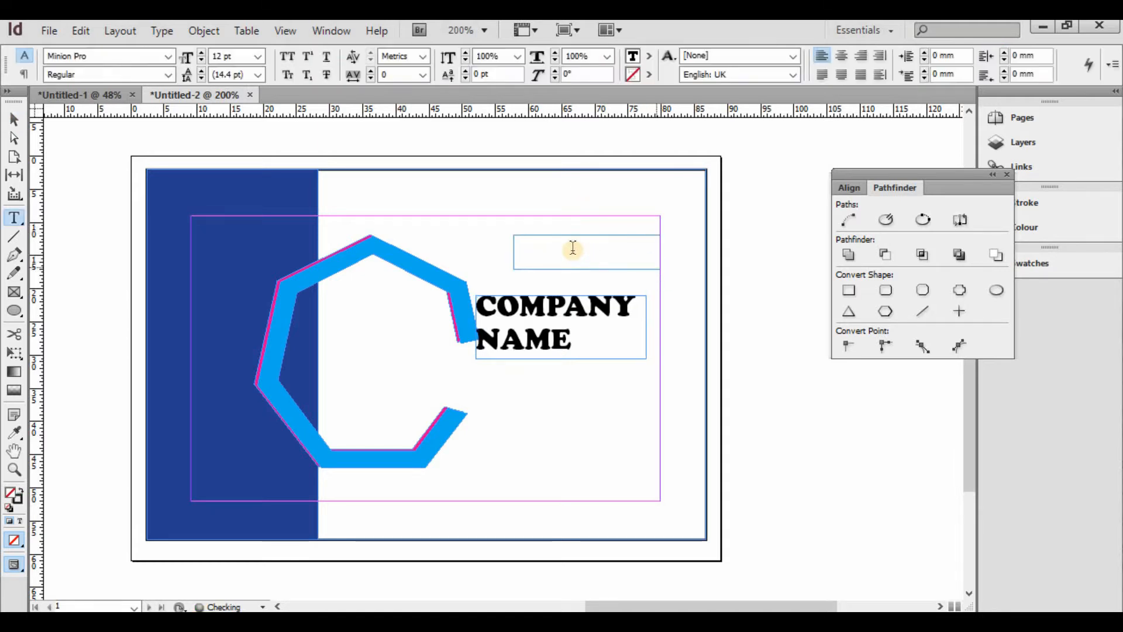
{"action": "left_click", "coordinate": [259, 57]}
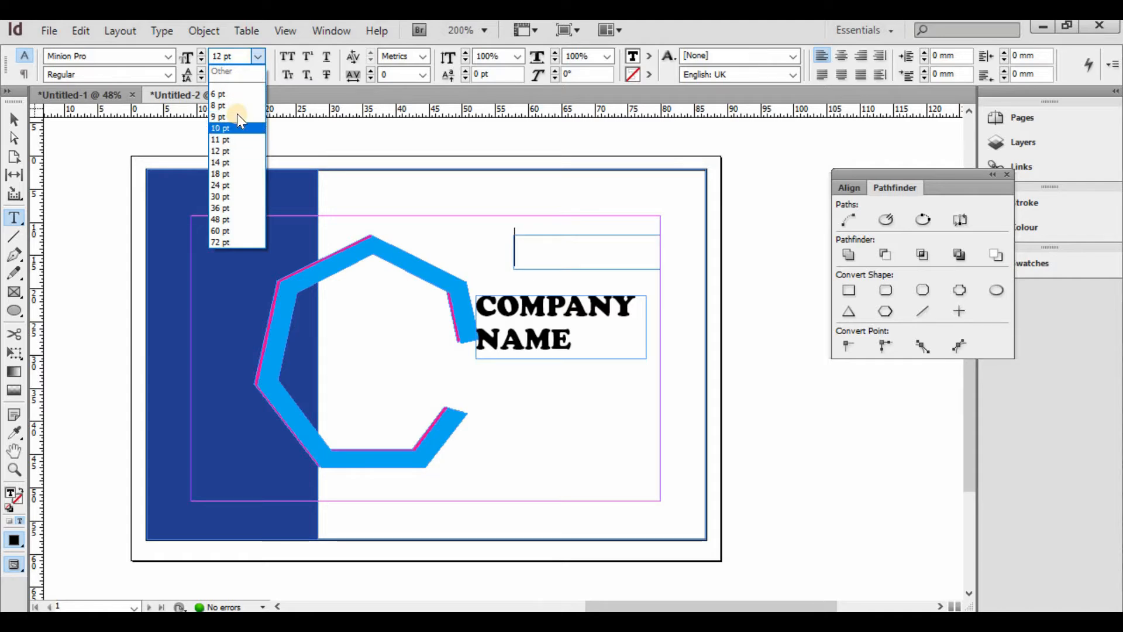
{"action": "left_click", "coordinate": [243, 106]}
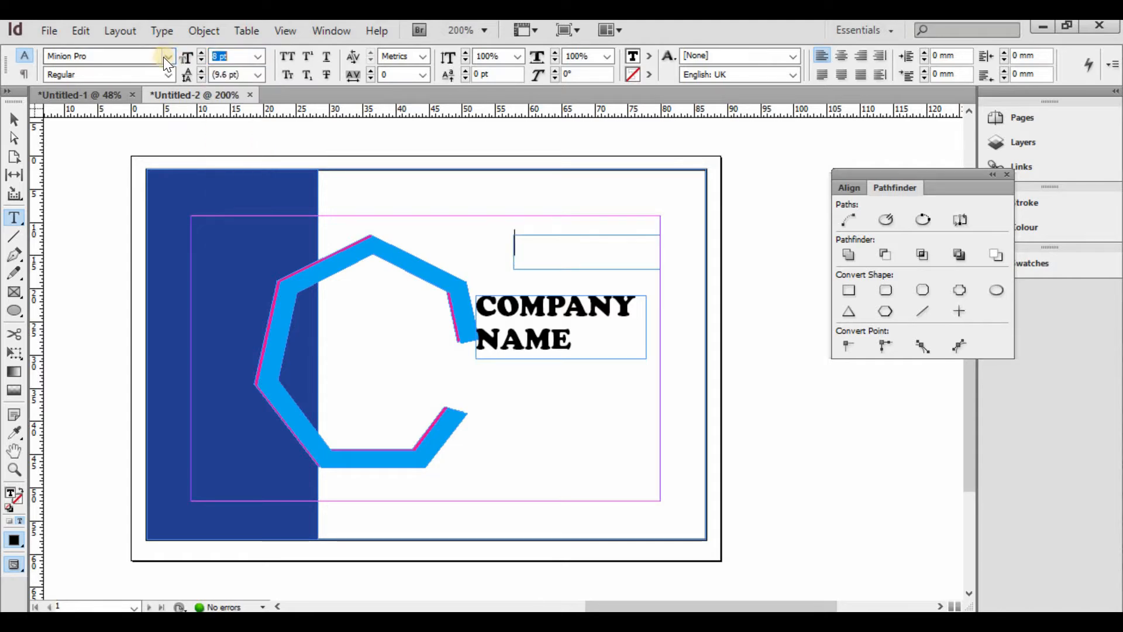
{"action": "left_click", "coordinate": [164, 57]}
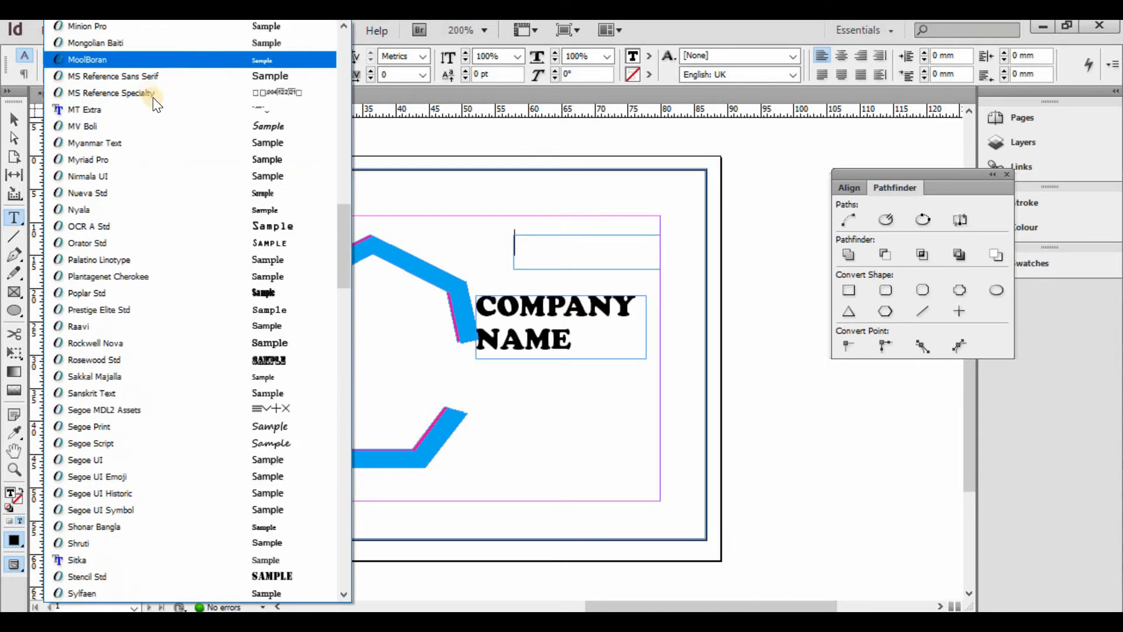
{"action": "left_click", "coordinate": [212, 143]}
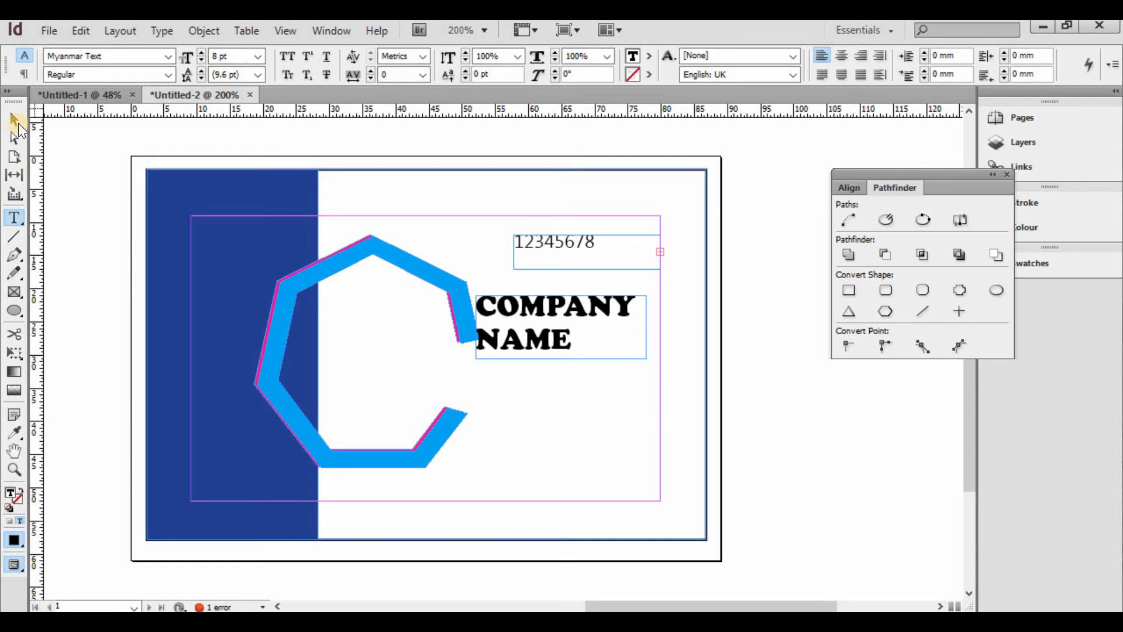
{"action": "left_click", "coordinate": [14, 119]}
{"action": "left_click", "coordinate": [565, 264]}
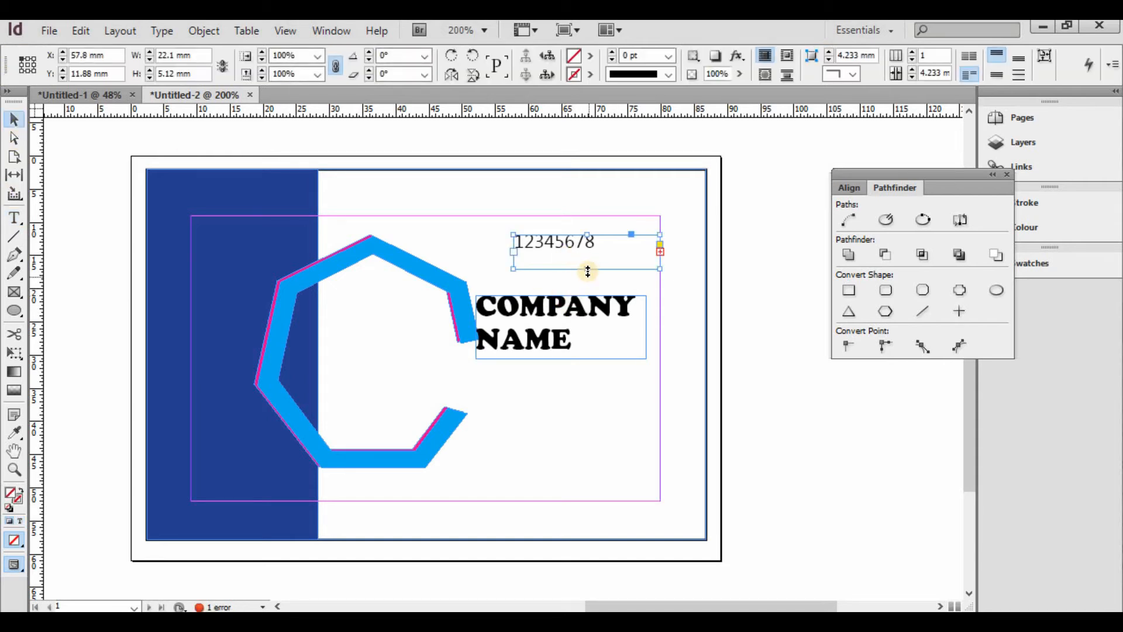
- Fit the contact frame to two lines at the top margin and move COMPANY NAME into the C
{"action": "left_click_drag", "start_coordinate": [587, 268], "coordinate": [584, 302]}
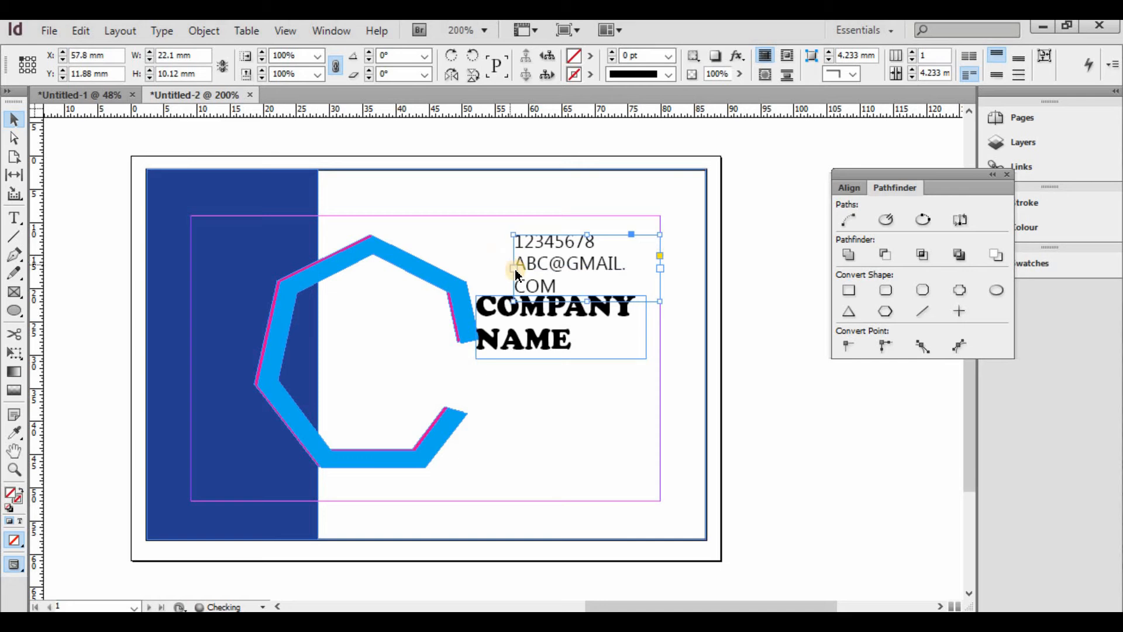
{"action": "left_click_drag", "start_coordinate": [516, 275], "coordinate": [469, 268]}
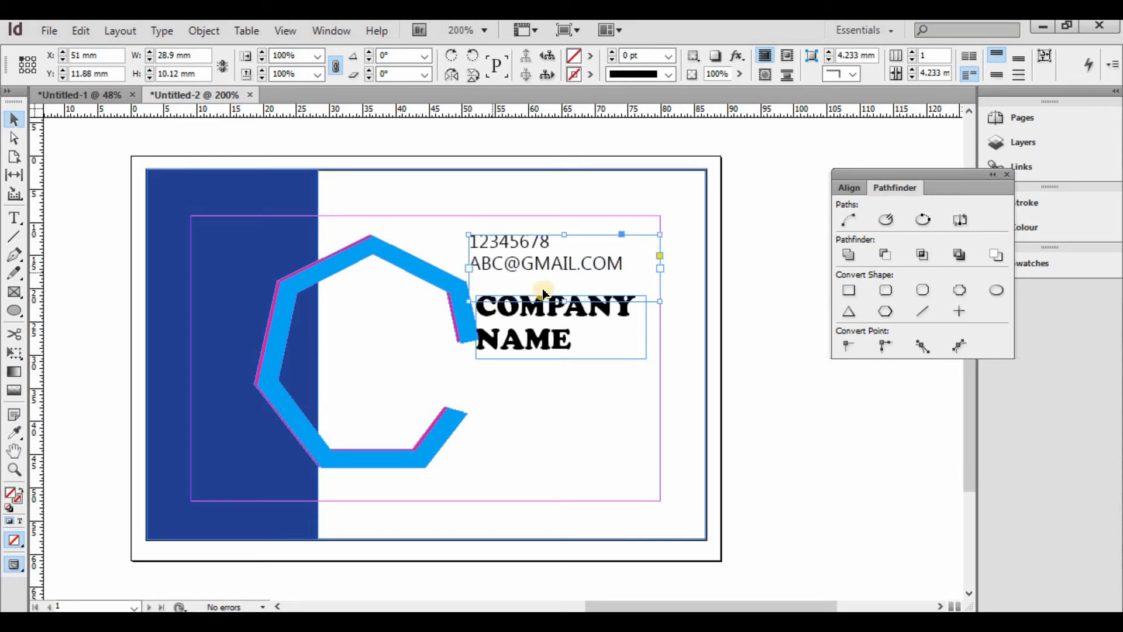
{"action": "left_click_drag", "start_coordinate": [566, 302], "coordinate": [566, 282]}
{"action": "left_click_drag", "start_coordinate": [549, 228], "coordinate": [547, 221]}
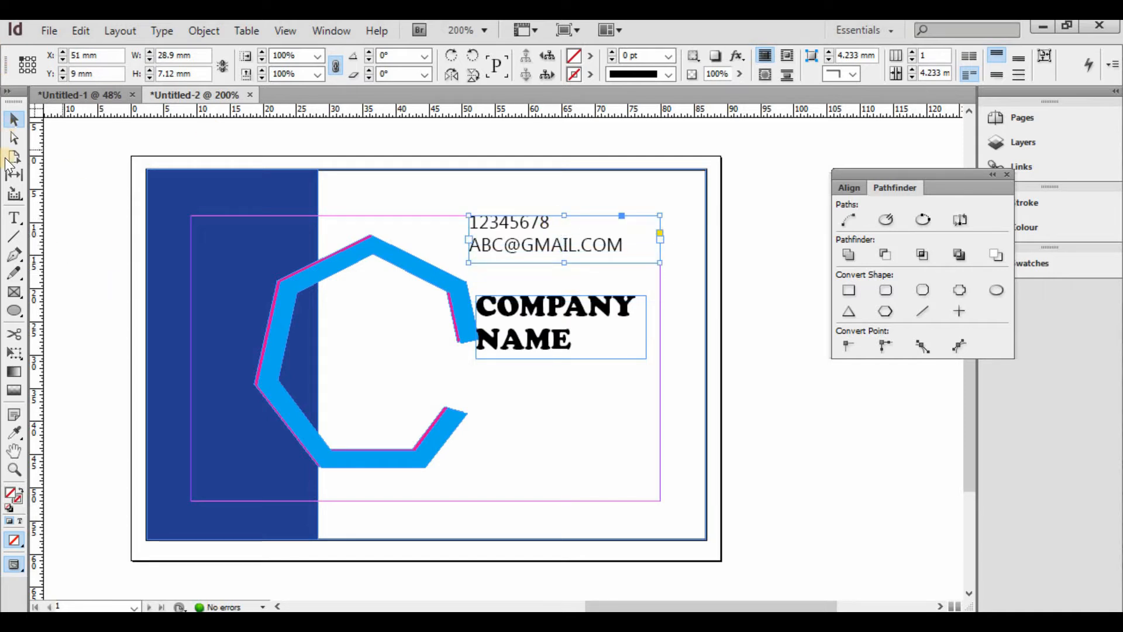
{"action": "left_click_drag", "start_coordinate": [566, 298], "coordinate": [386, 314]}
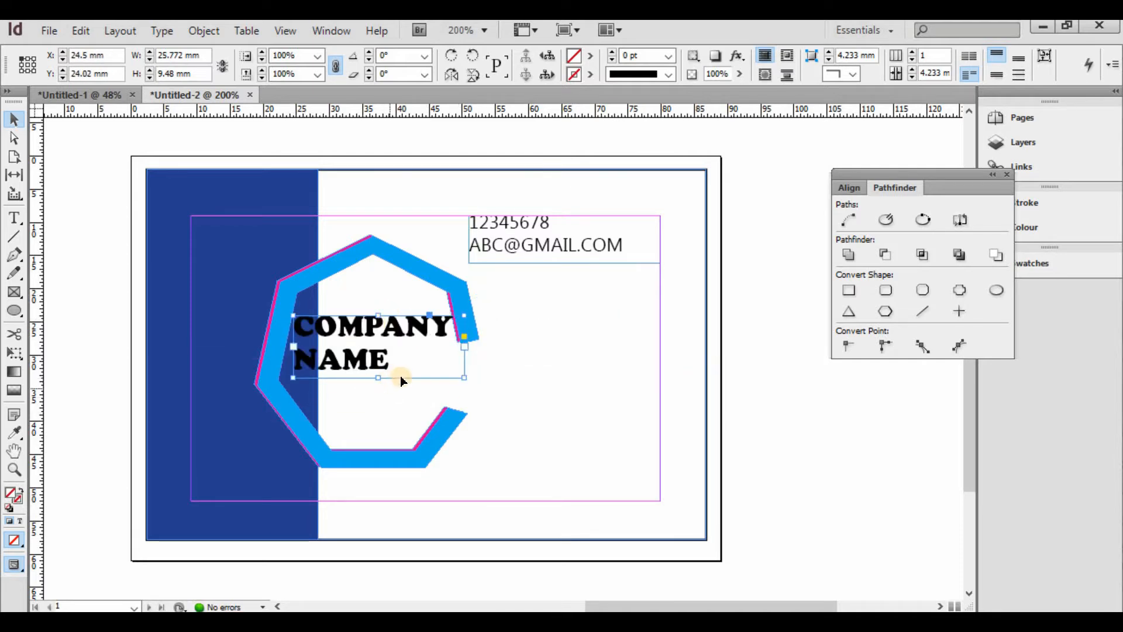
{"action": "left_click_drag", "start_coordinate": [403, 381], "coordinate": [397, 394]}
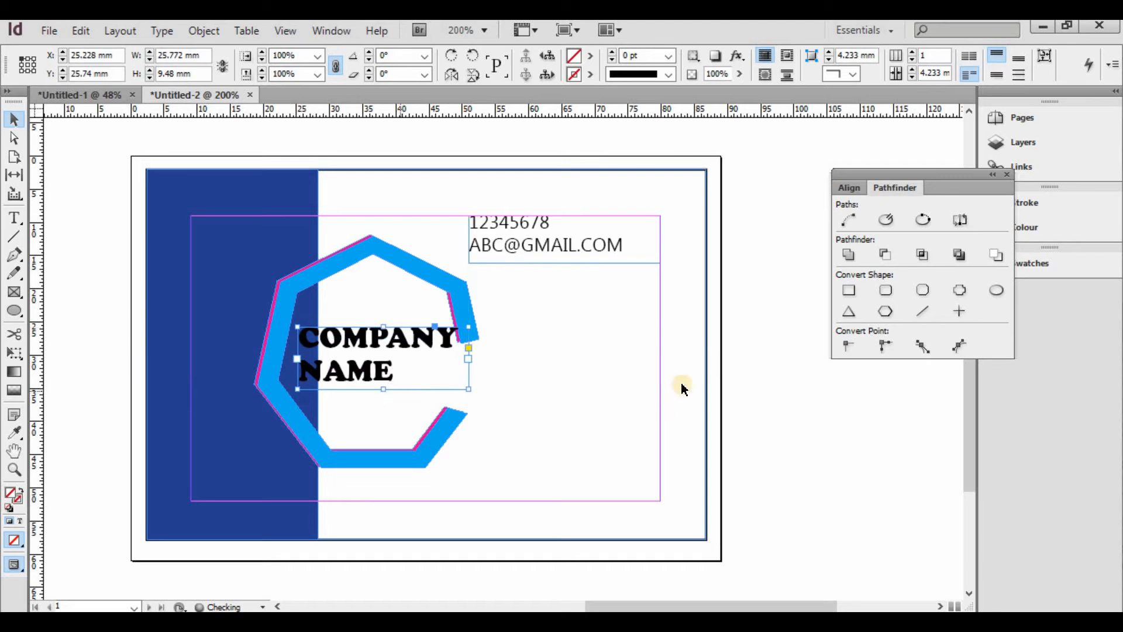
- Delete the navy rectangle's bottom-right anchor to turn the left panel into a triangle
{"action": "left_click", "coordinate": [130, 193]}
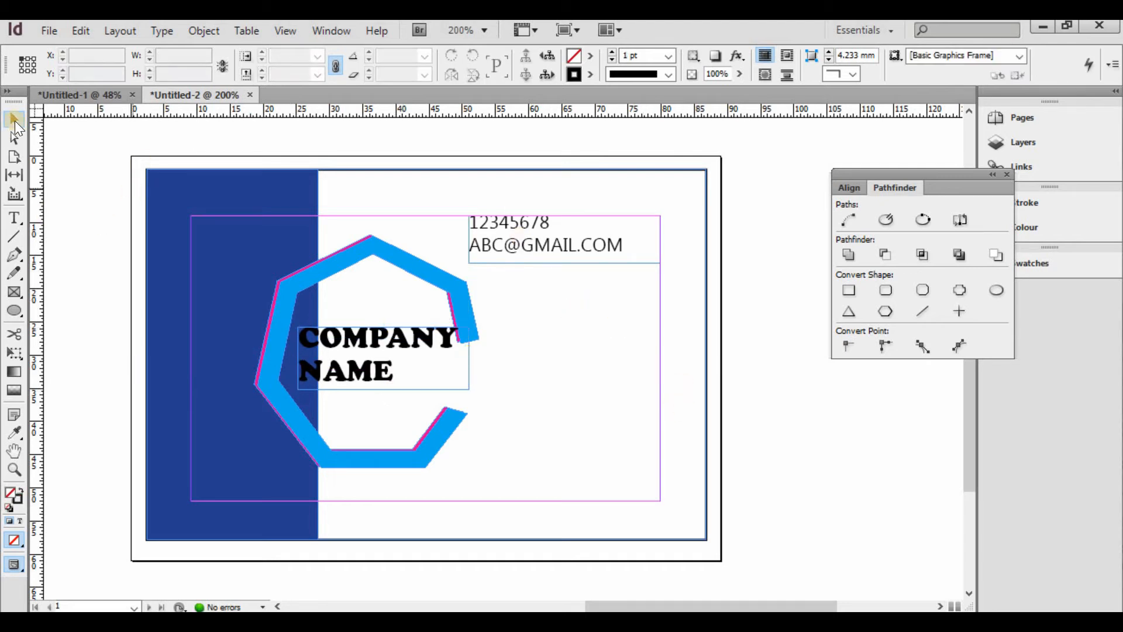
{"action": "left_click", "coordinate": [15, 254]}
{"action": "left_click", "coordinate": [182, 378]}
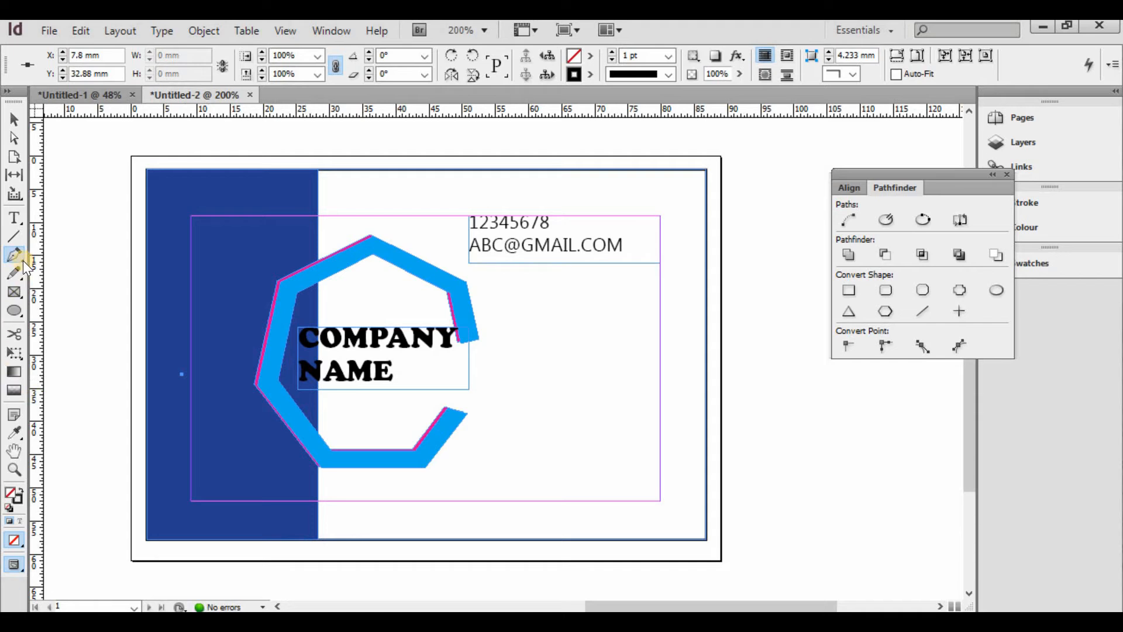
{"action": "key", "text": "v"}
{"action": "left_click", "coordinate": [12, 258]}
{"action": "left_click", "coordinate": [318, 539]}
{"action": "left_click", "coordinate": [14, 119]}
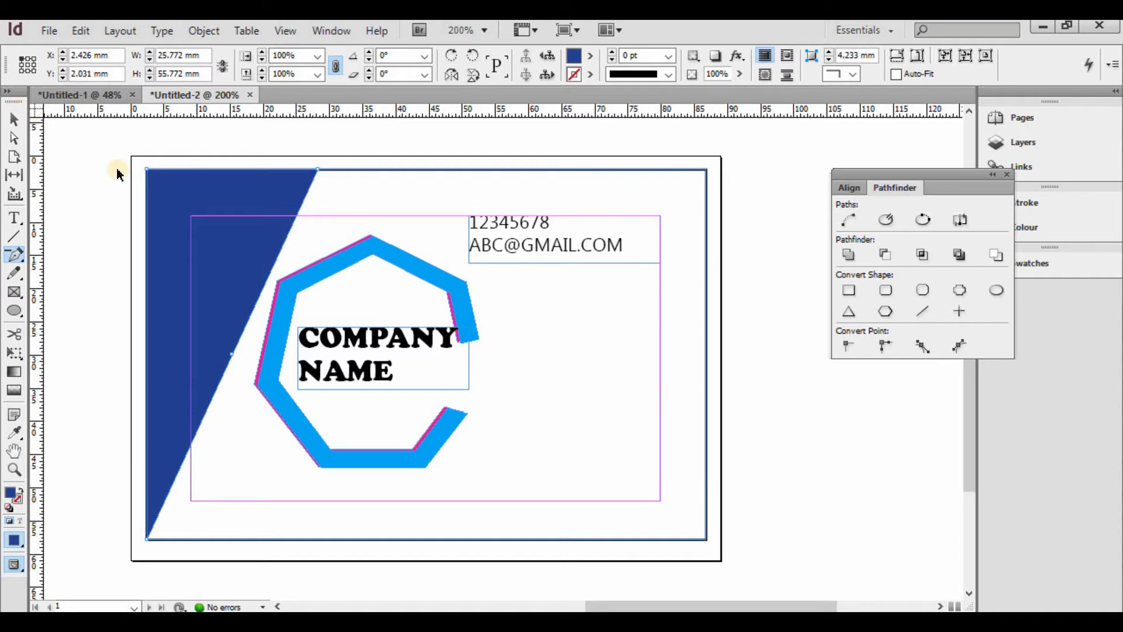
{"action": "left_click", "coordinate": [182, 222]}
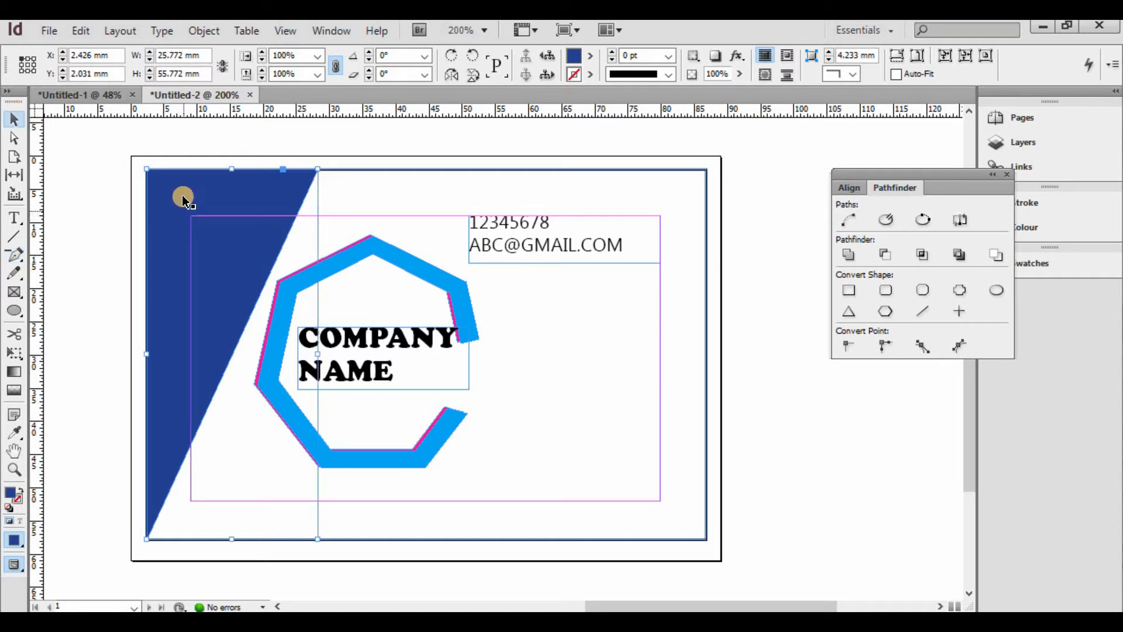
- Duplicate the navy triangle and place the copy over the original
{"action": "key", "text": "ctrl+c"}
{"action": "key", "text": "ctrl+v"}
{"action": "left_click_drag", "start_coordinate": [496, 218], "coordinate": [223, 223]}
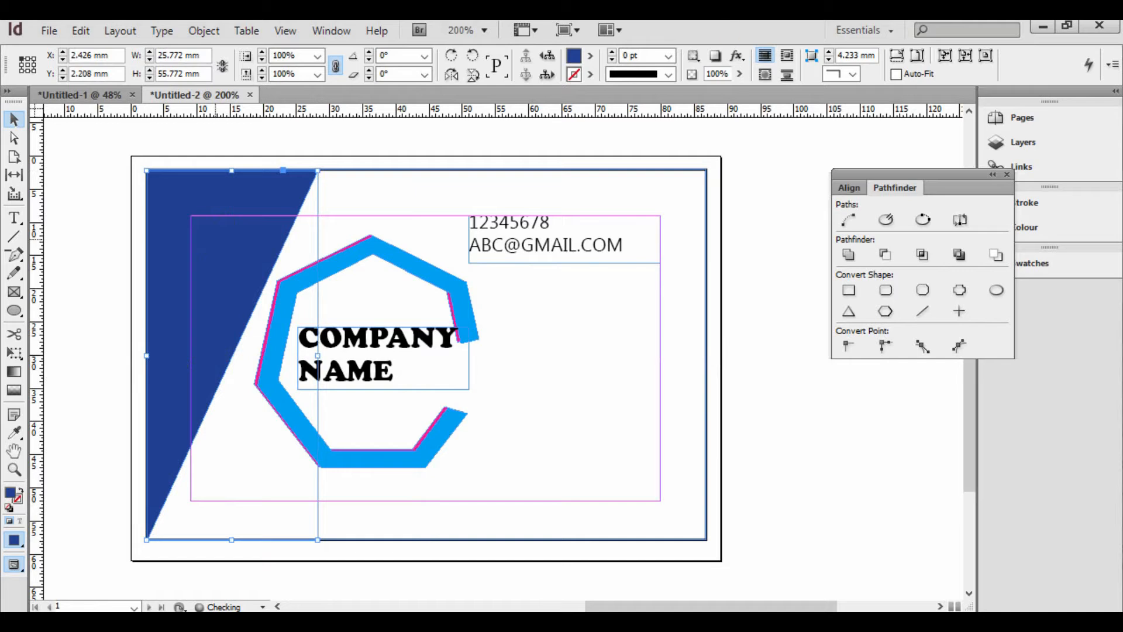
- Fill the duplicate triangle with the yellow swatch and shrink it so navy shows beneath
{"action": "left_click", "coordinate": [590, 58]}
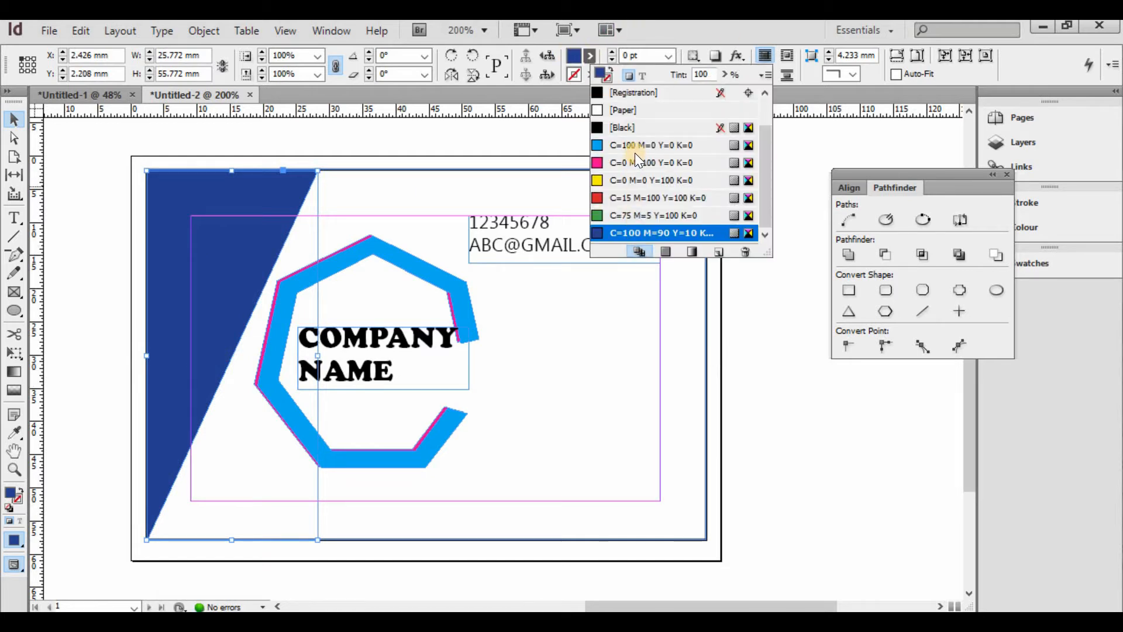
{"action": "left_click", "coordinate": [702, 181]}
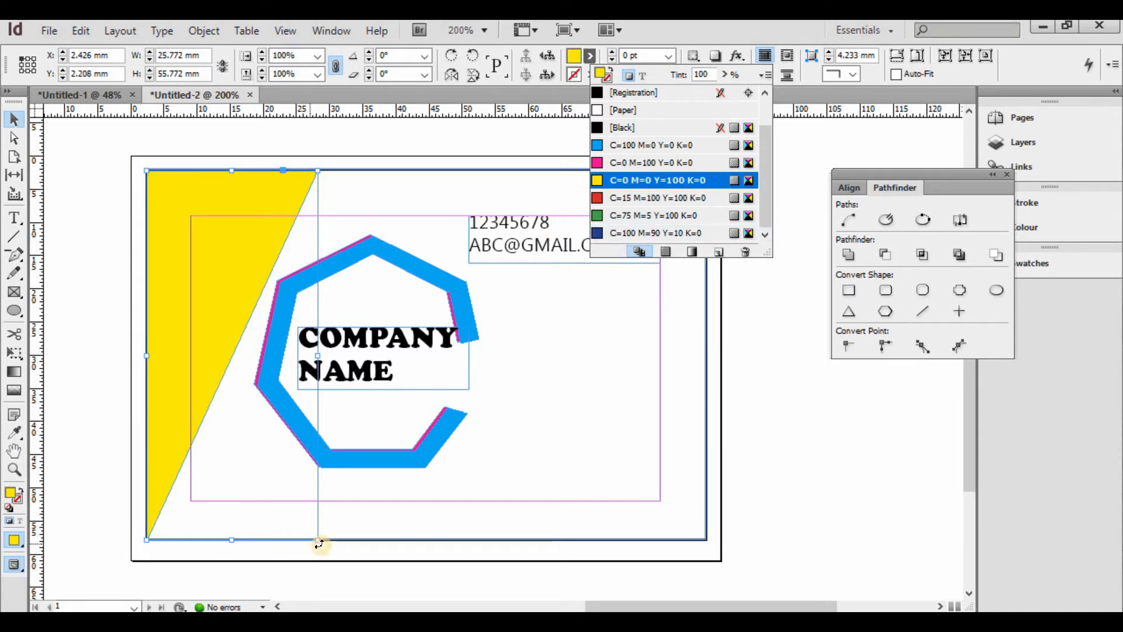
{"action": "left_click_drag", "start_coordinate": [318, 541], "coordinate": [273, 445]}
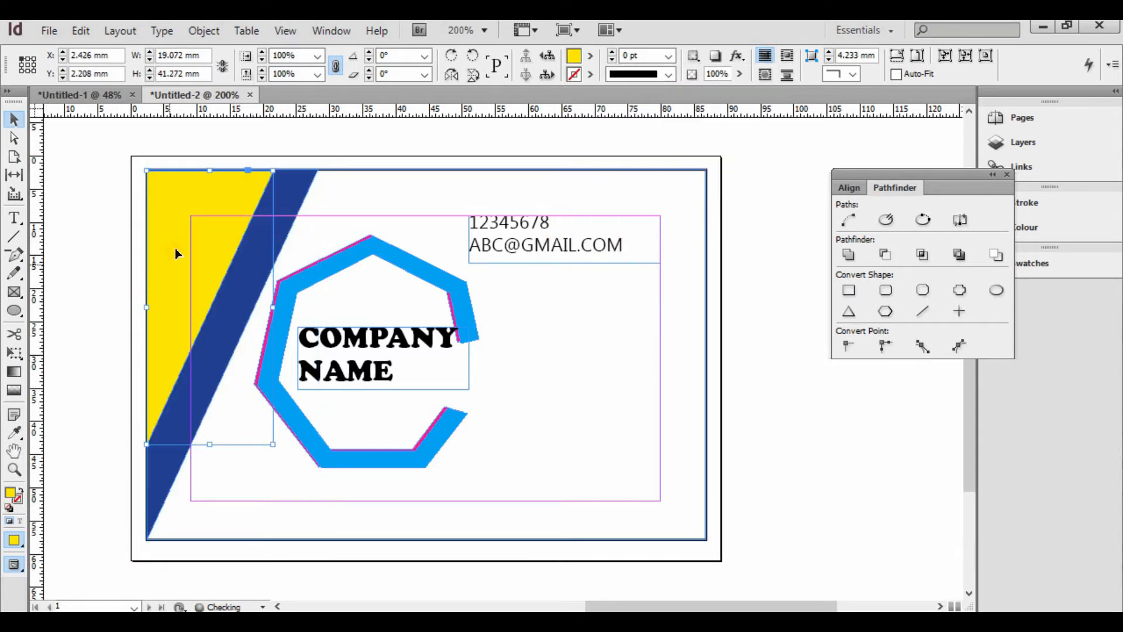
{"action": "left_click_drag", "start_coordinate": [187, 255], "coordinate": [173, 336]}
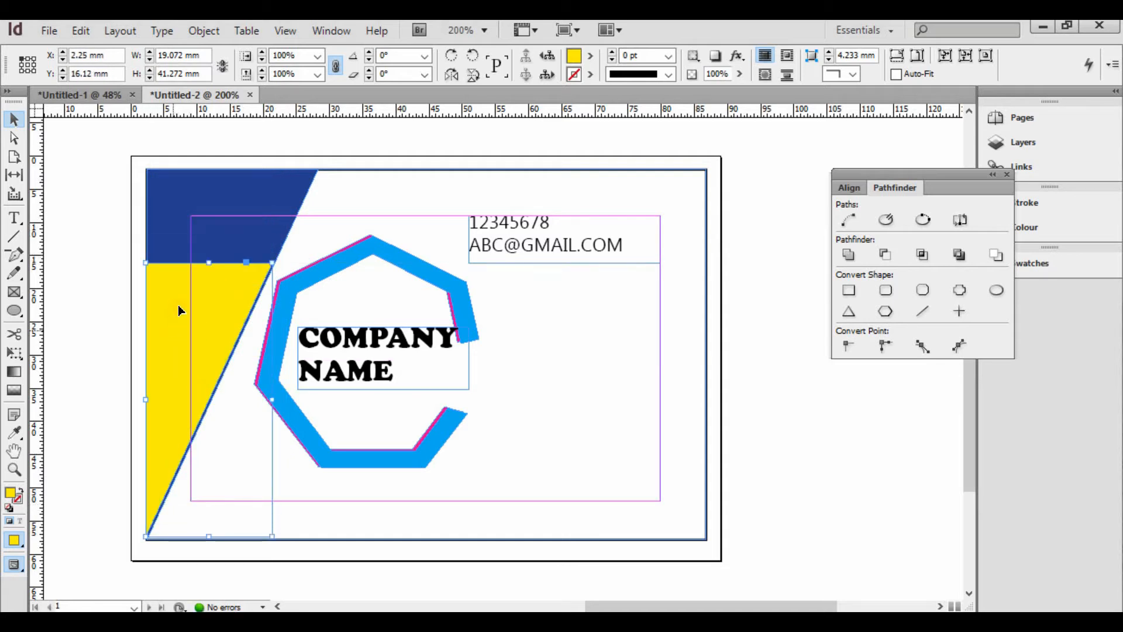
{"action": "left_click_drag", "start_coordinate": [183, 290], "coordinate": [208, 191]}
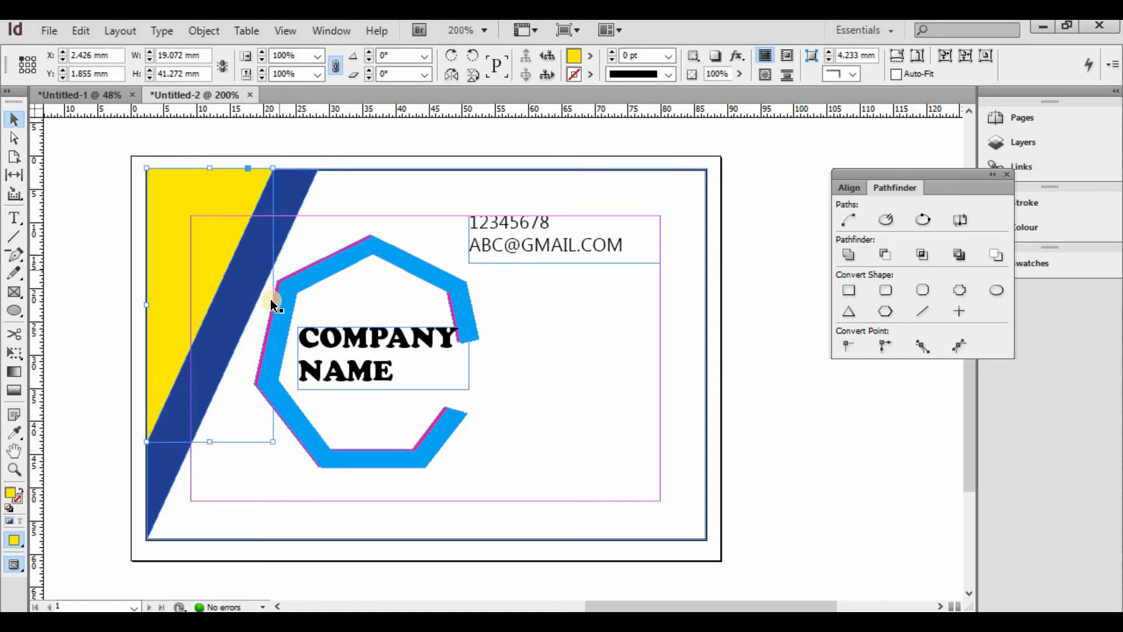
- Widen and stretch the yellow triangle down the band, leaving a thin navy diagonal stripe
{"action": "left_click_drag", "start_coordinate": [271, 305], "coordinate": [301, 301]}
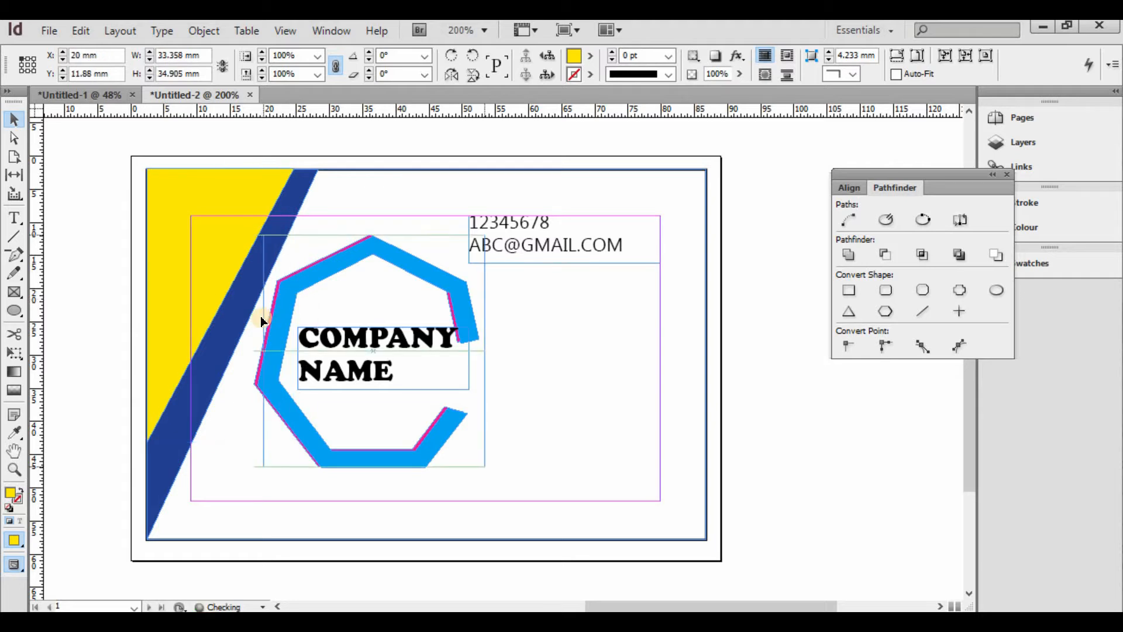
{"action": "key", "text": "ctrl+z"}
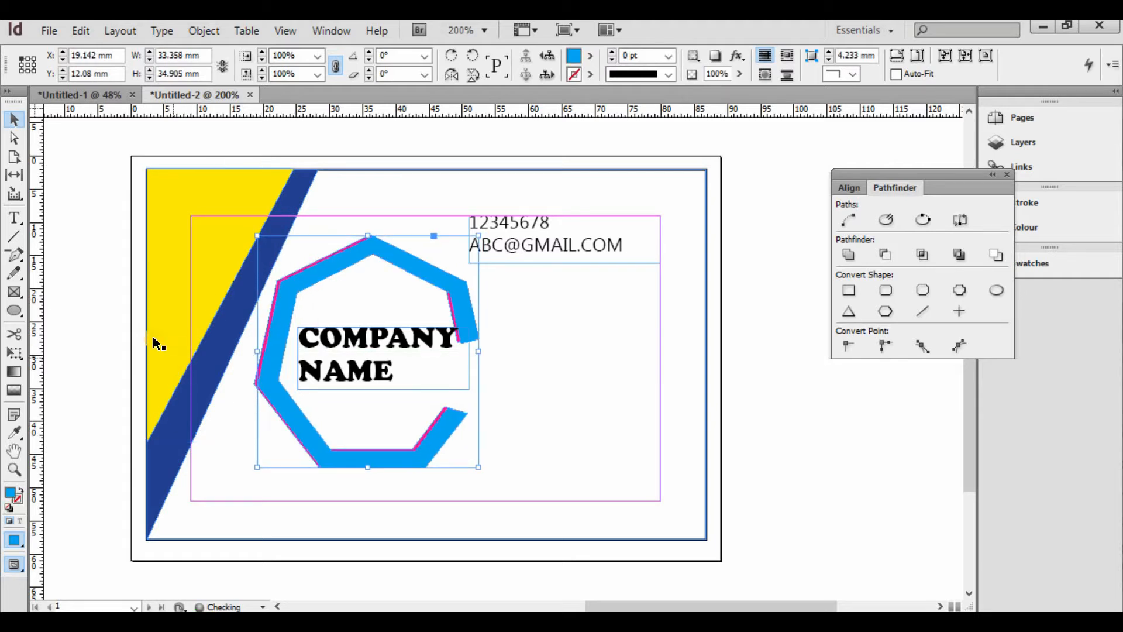
{"action": "left_click", "coordinate": [171, 342]}
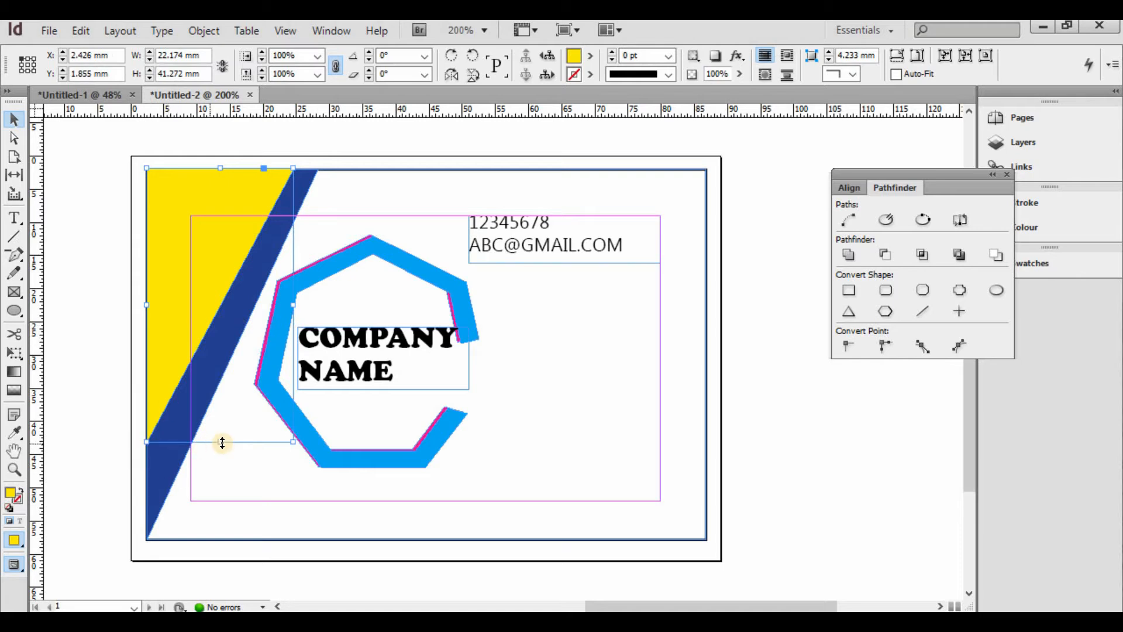
{"action": "left_click_drag", "start_coordinate": [222, 442], "coordinate": [223, 501]}
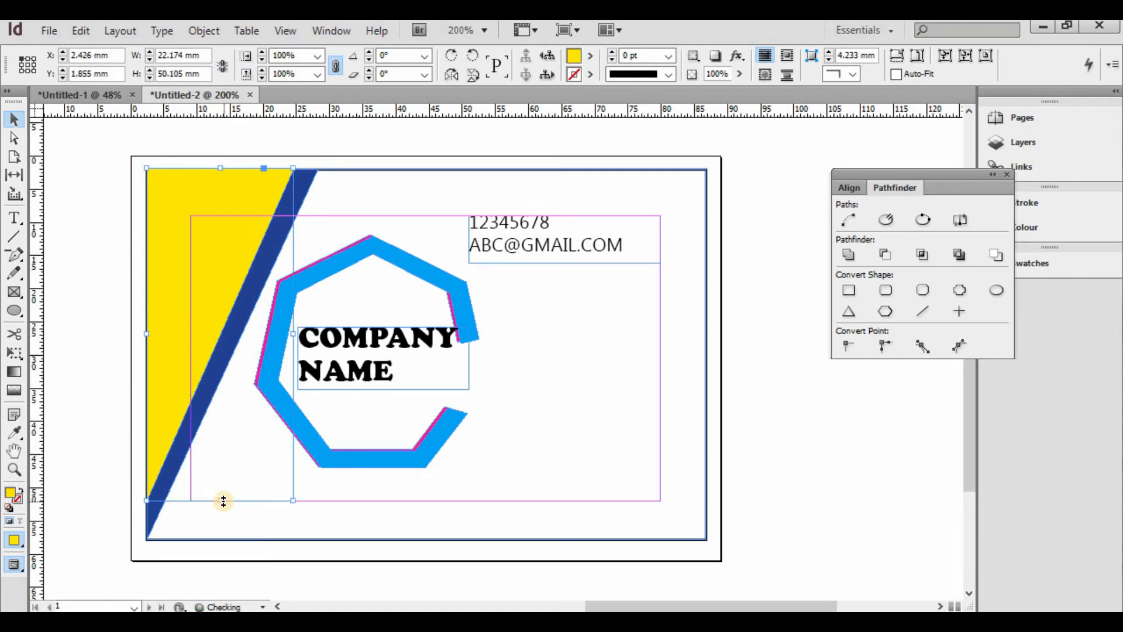
{"action": "left_click", "coordinate": [64, 135]}
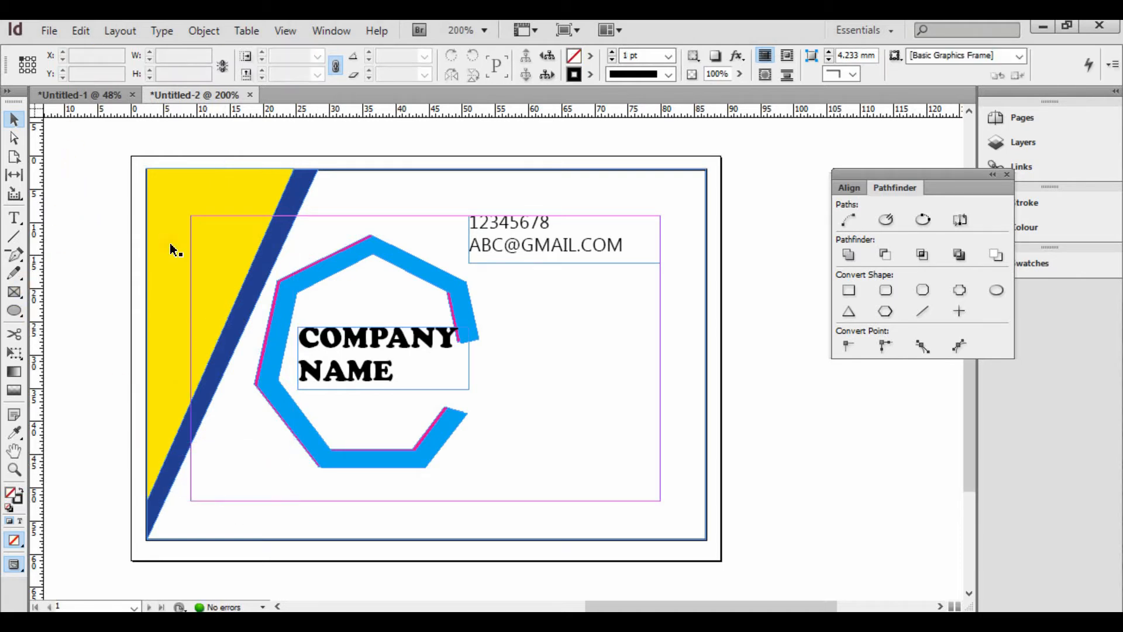
- Change the yellow swatch to mustard C=19 M=10 Y=100 K=0, then widen the COMPANY NAME frame
{"action": "left_click", "coordinate": [184, 187]}
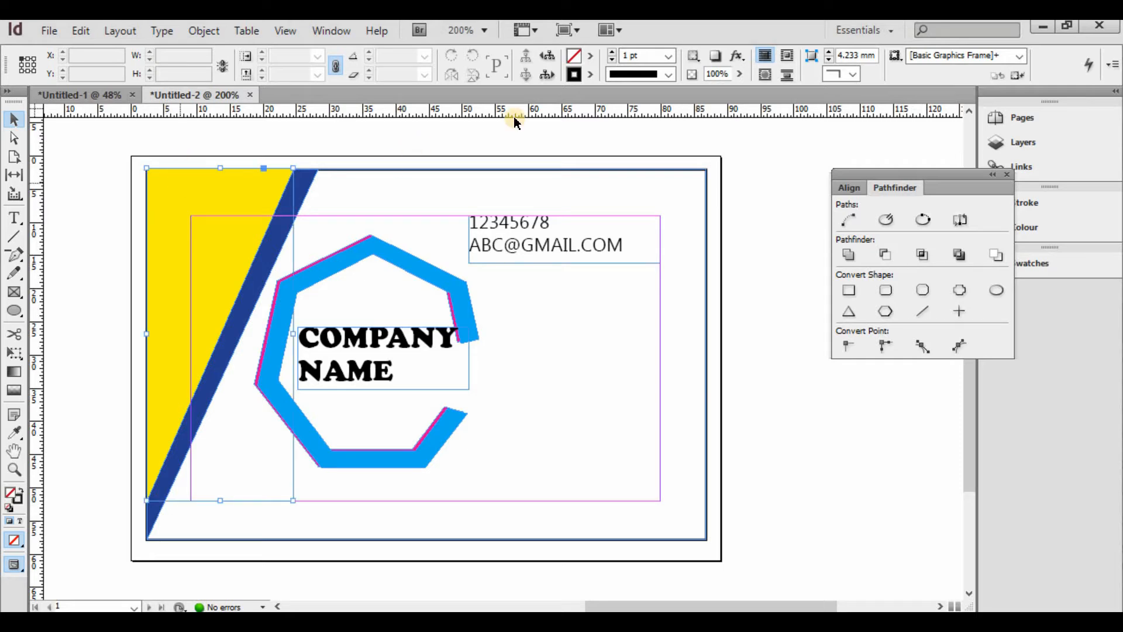
{"action": "left_click", "coordinate": [591, 57]}
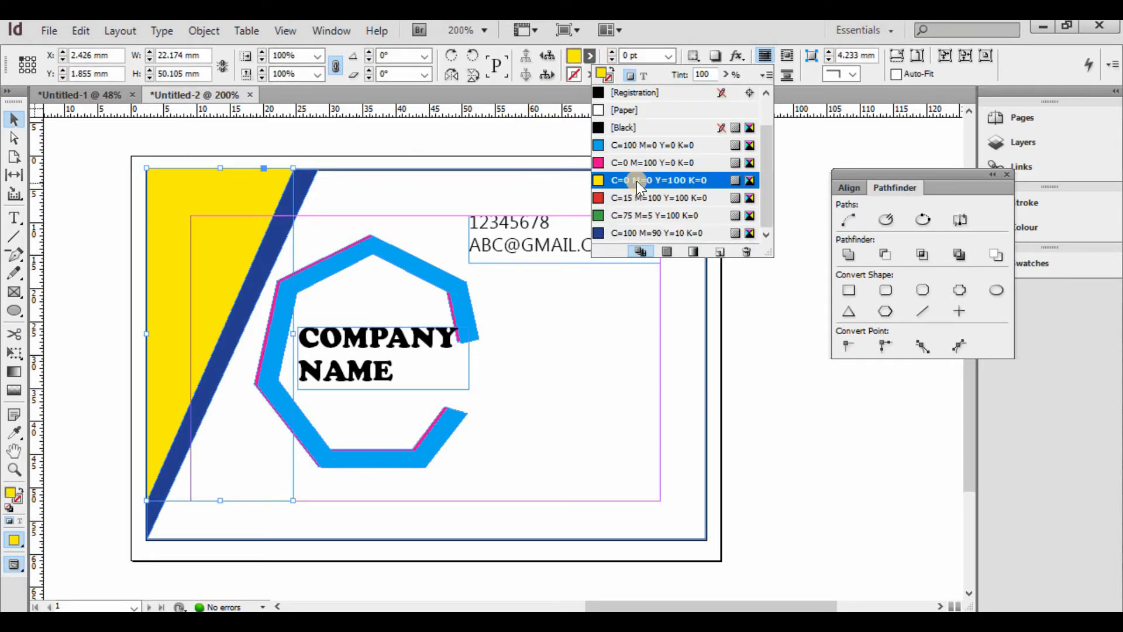
{"action": "double_click", "coordinate": [636, 181]}
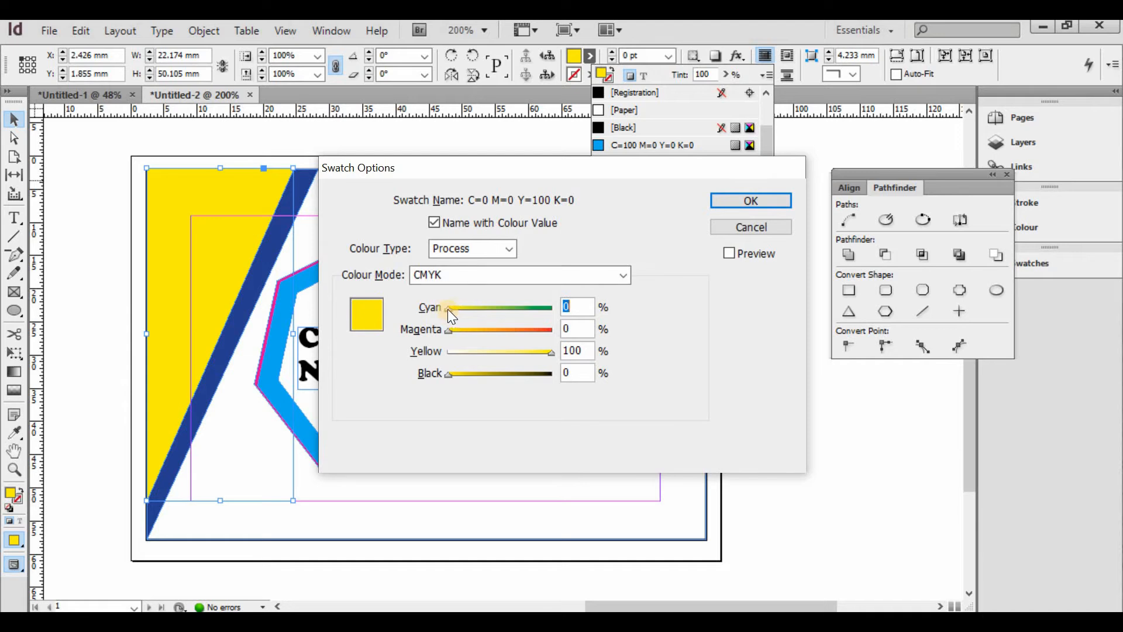
{"action": "left_click_drag", "start_coordinate": [447, 309], "coordinate": [470, 325]}
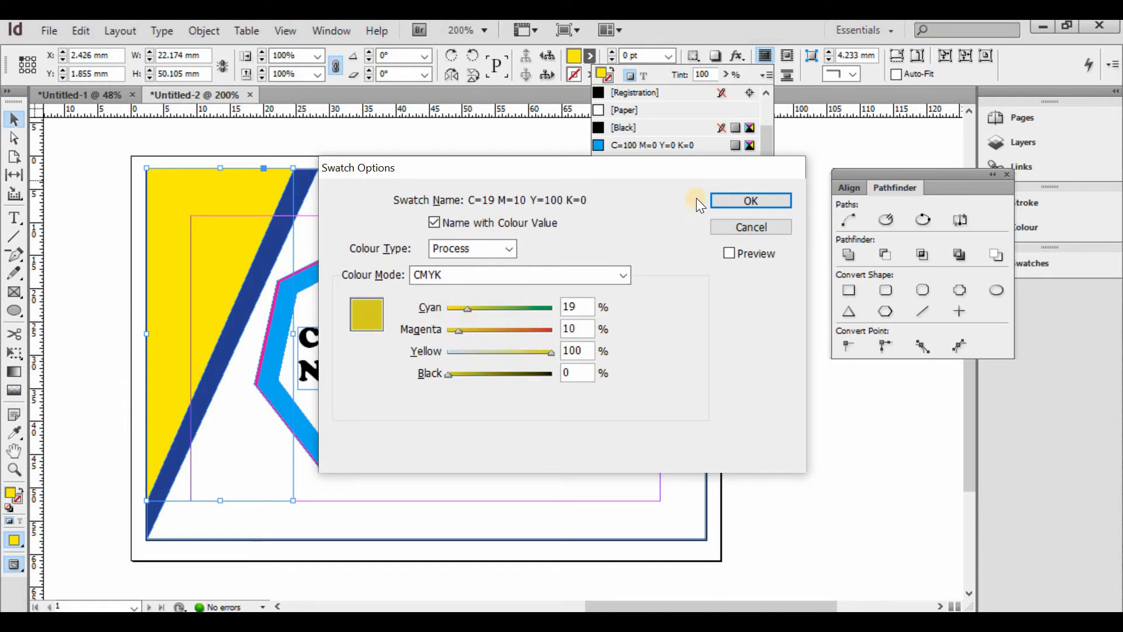
{"action": "left_click", "coordinate": [722, 199]}
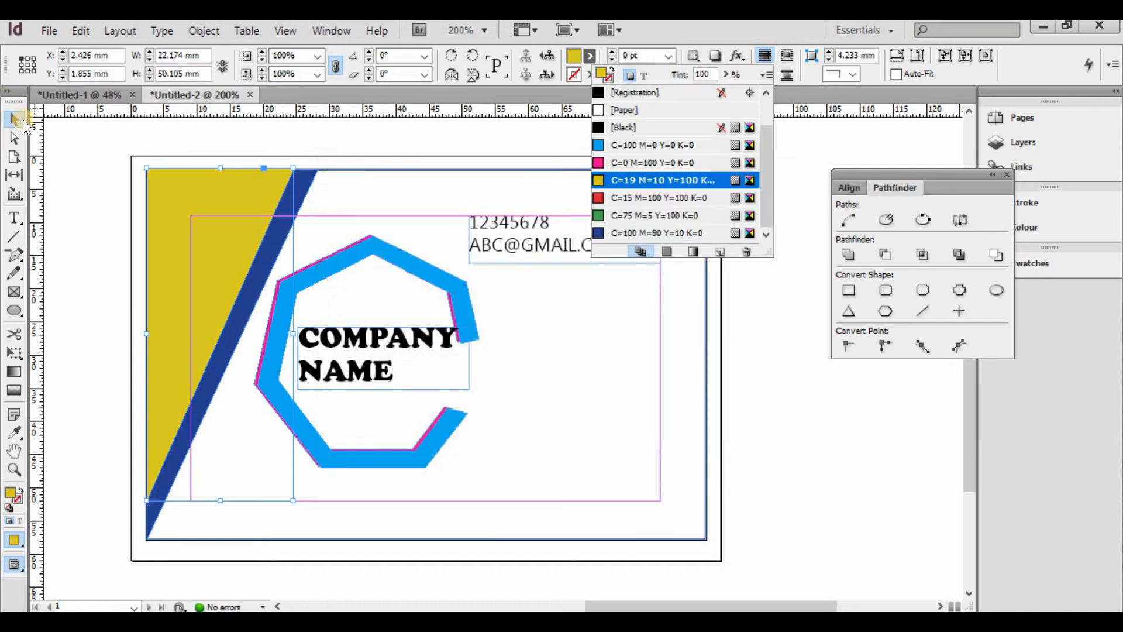
{"action": "left_click", "coordinate": [15, 120]}
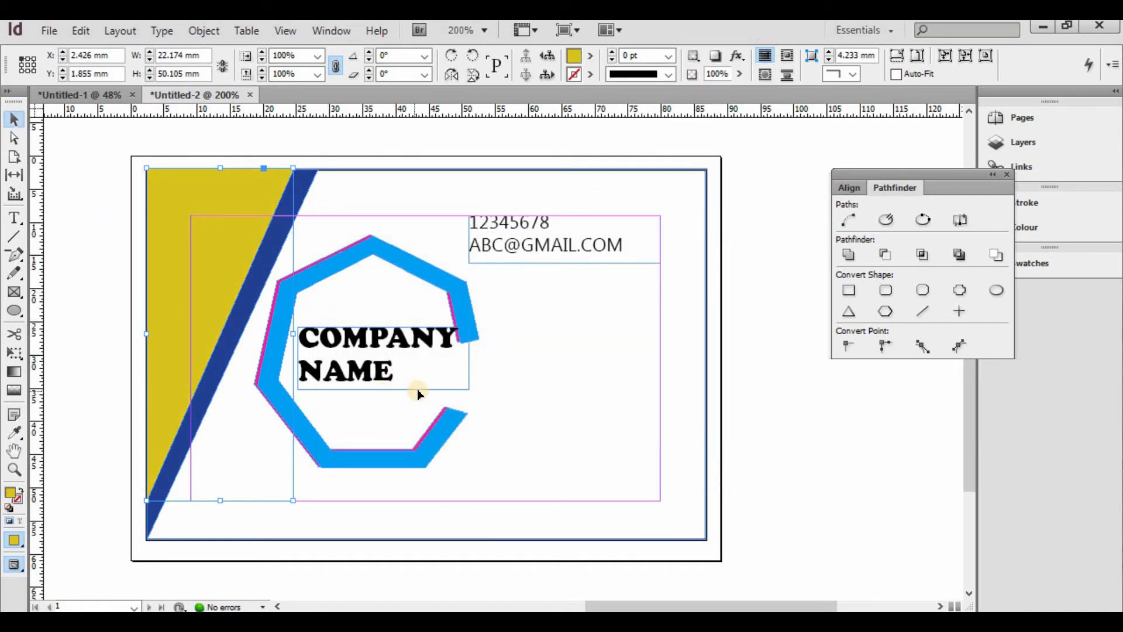
{"action": "left_click", "coordinate": [465, 370]}
{"action": "left_click_drag", "start_coordinate": [469, 389], "coordinate": [631, 380]}
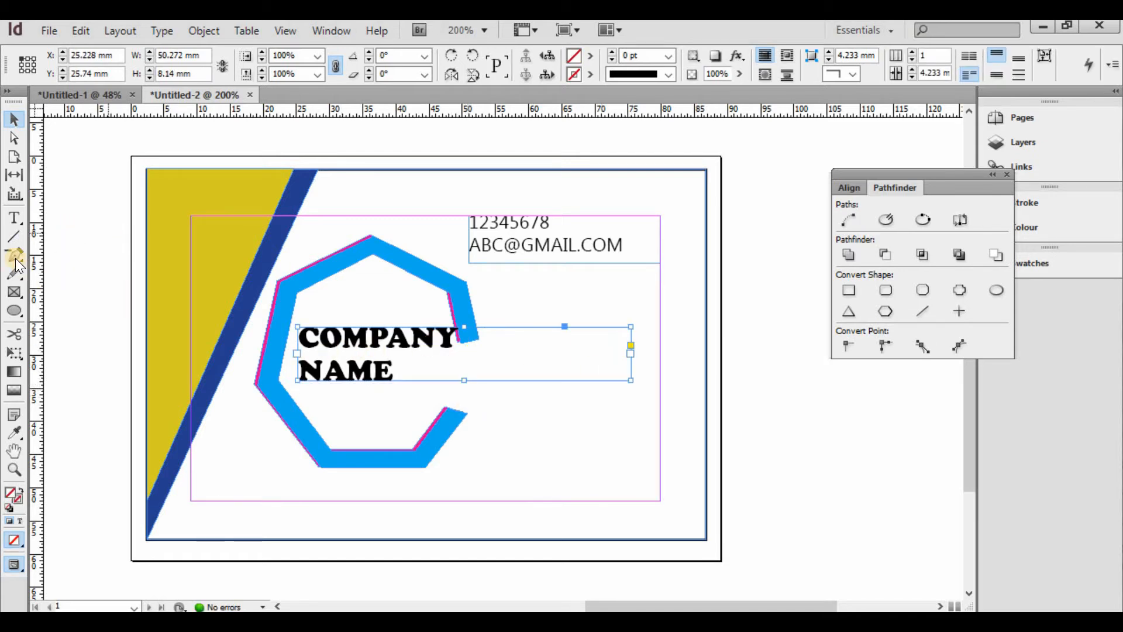
- Join COMPANY NAME onto a single line and nudge its frame slightly lower
{"action": "left_click", "coordinate": [15, 219]}
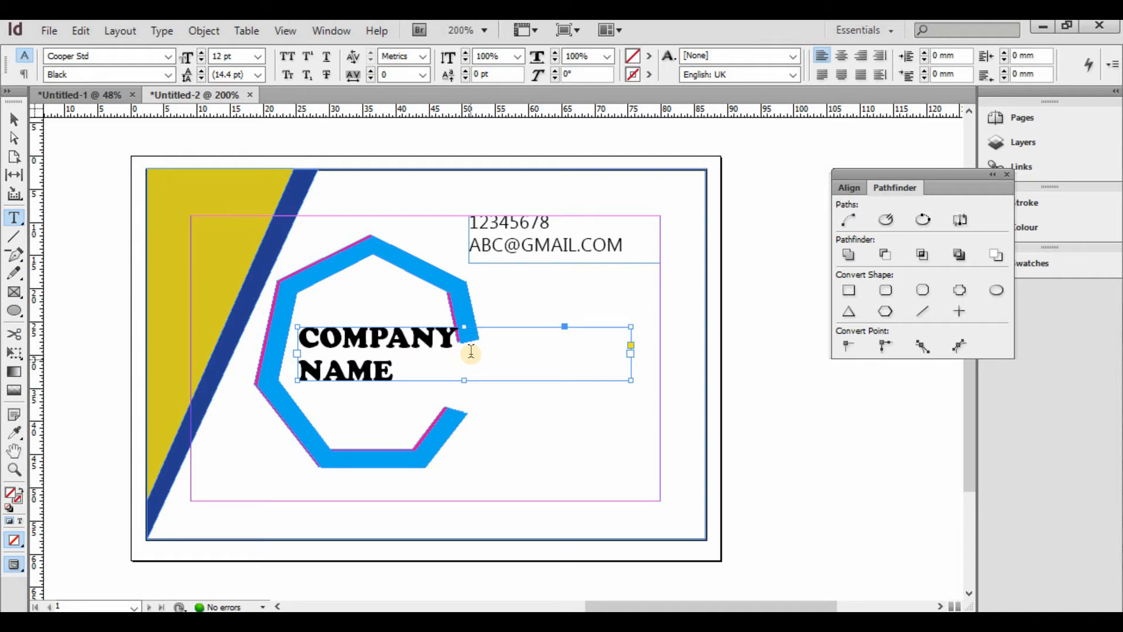
{"action": "left_click", "coordinate": [439, 355]}
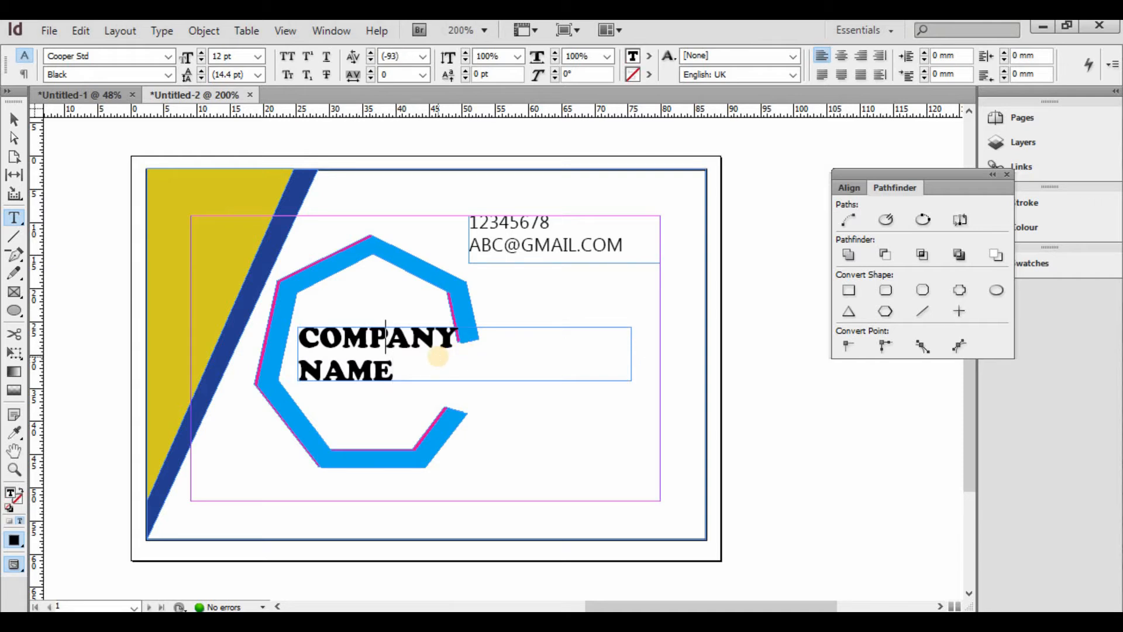
{"action": "key", "text": "Right"}
{"action": "key", "text": "Right"}
{"action": "key", "text": "Right"}
{"action": "key", "text": "Delete"}
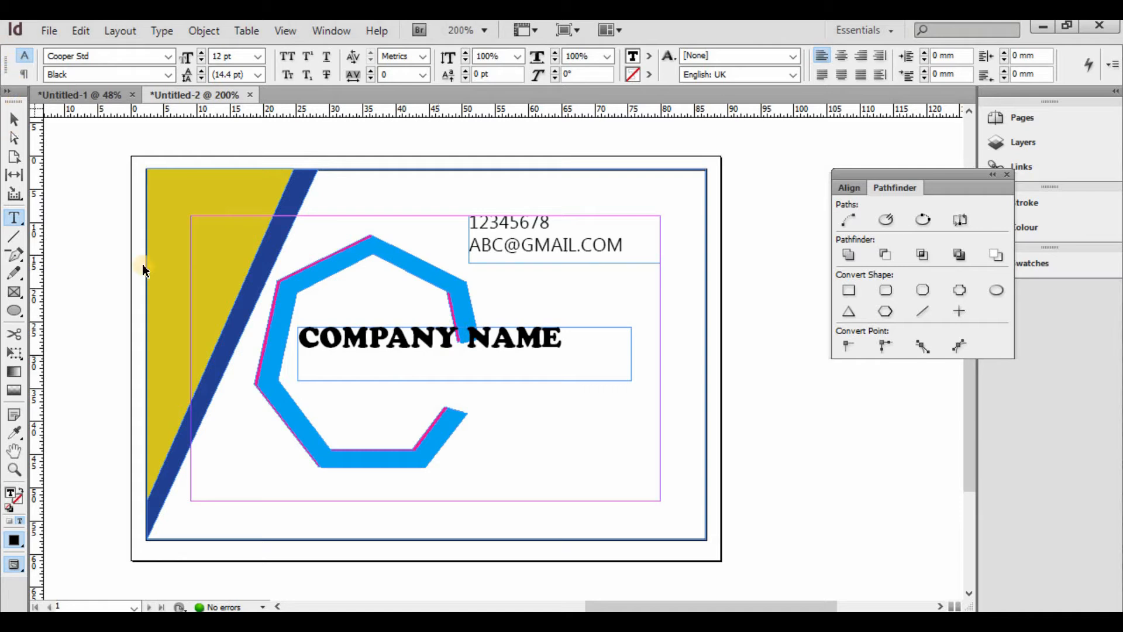
{"action": "key", "text": "Escape"}
{"action": "left_click_drag", "start_coordinate": [359, 386], "coordinate": [358, 395]}
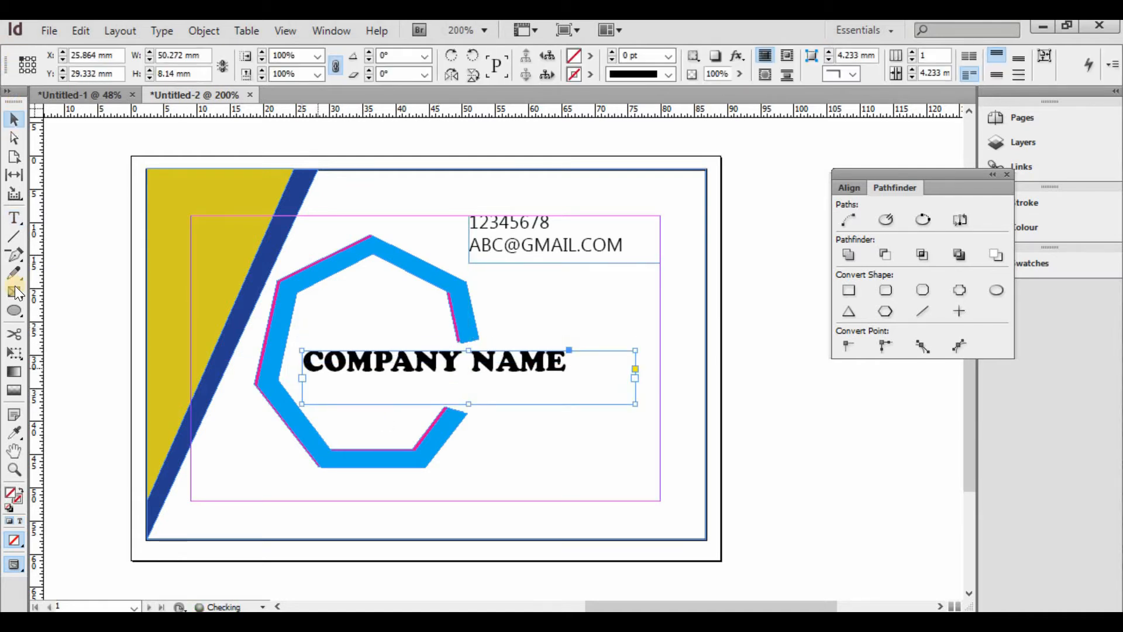
- Enlarge the COMPANY NAME text to 14 pt and shorten its frame
{"action": "left_click", "coordinate": [14, 217]}
{"action": "left_click", "coordinate": [393, 370]}
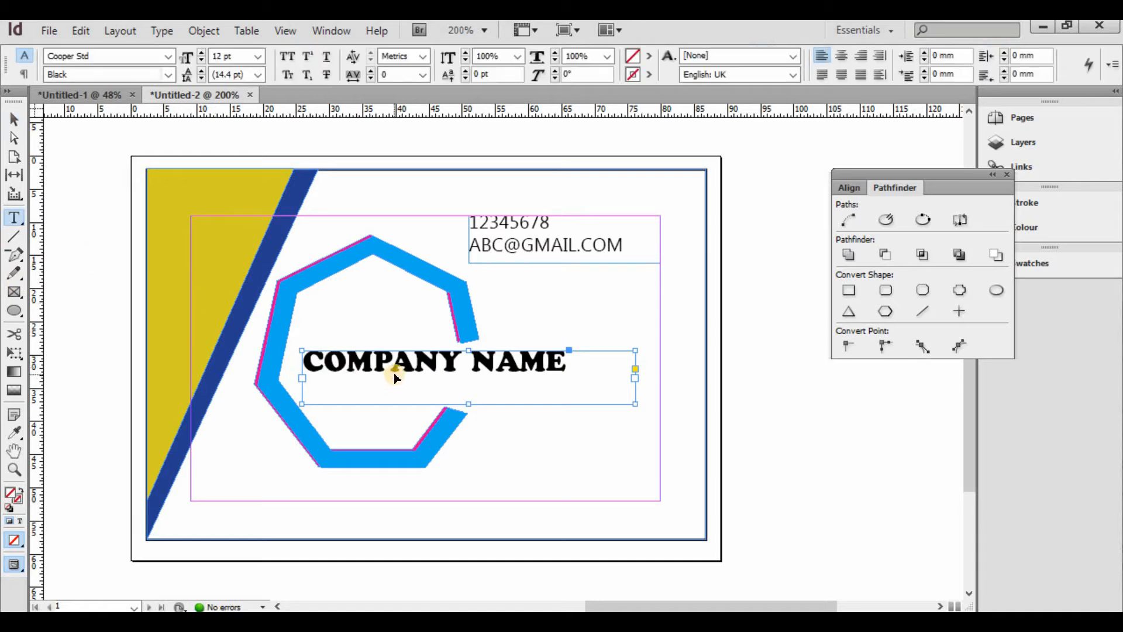
{"action": "key", "text": "ctrl+a"}
{"action": "key", "text": "ctrl+shift+period"}
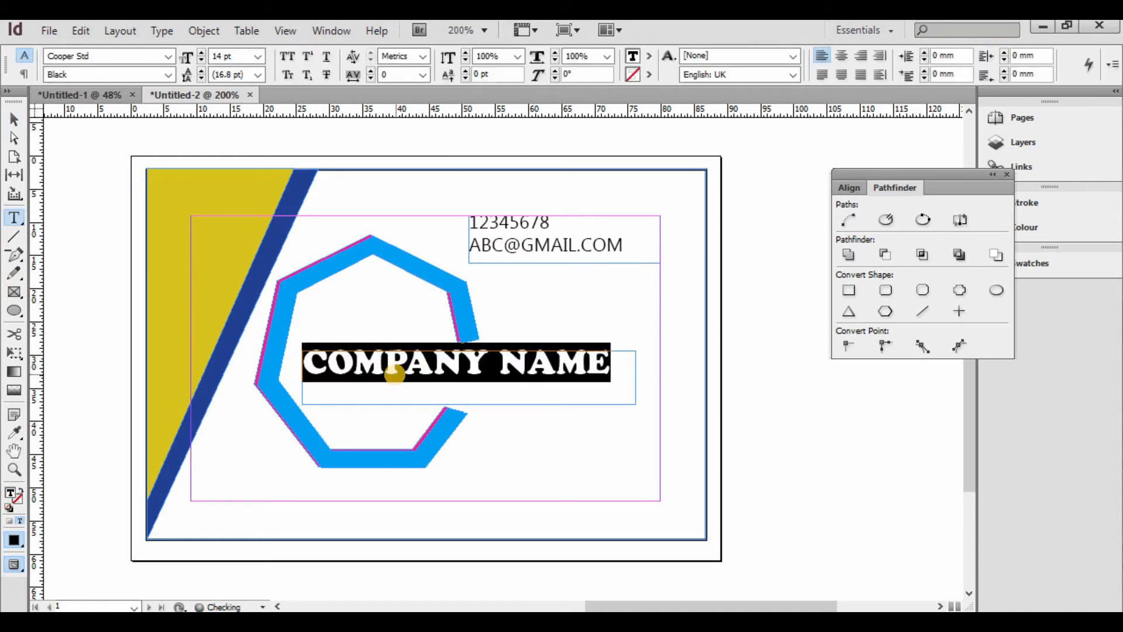
{"action": "left_click", "coordinate": [17, 121]}
{"action": "left_click_drag", "start_coordinate": [469, 403], "coordinate": [470, 384]}
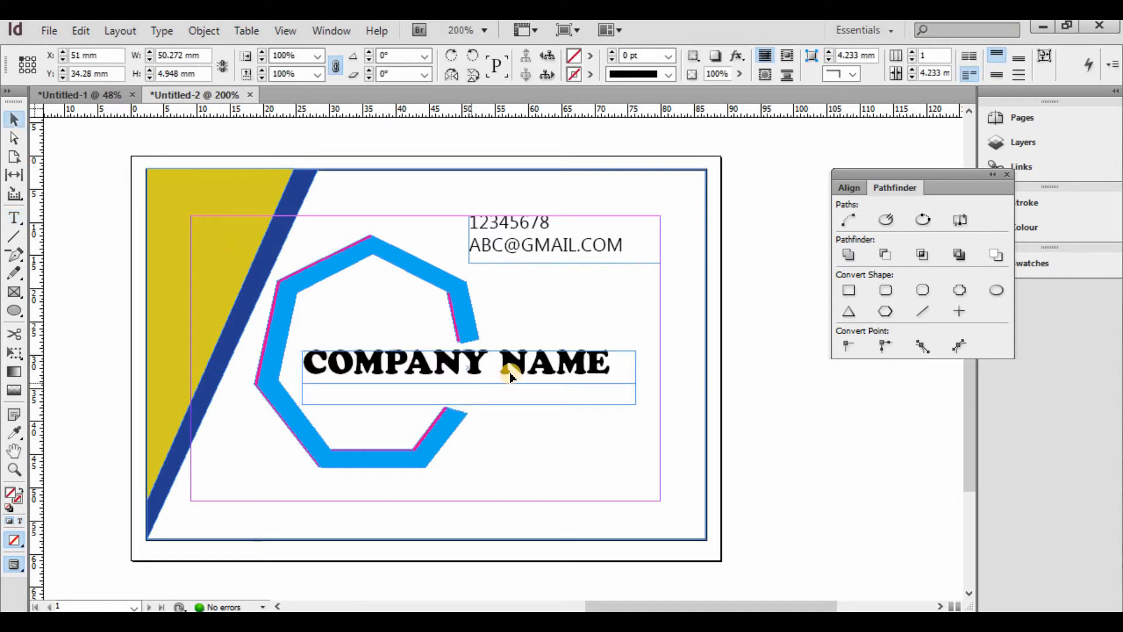
{"action": "left_click", "coordinate": [14, 218]}
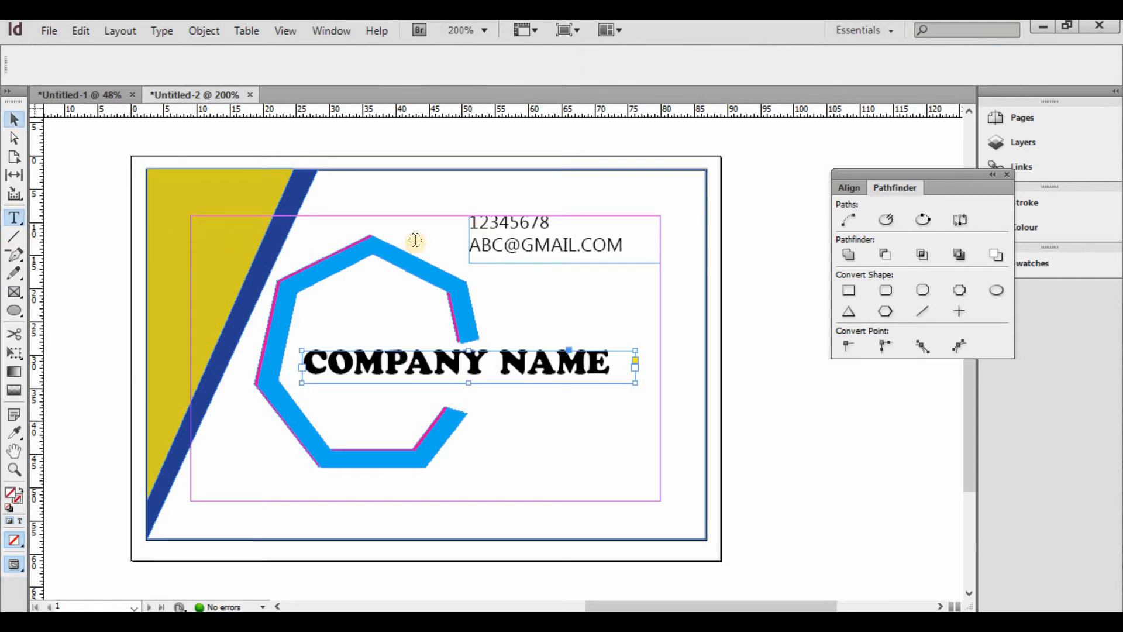
- Insert a Wingdings 2 telephone glyph before the phone number 12345678
{"action": "left_click", "coordinate": [481, 223]}
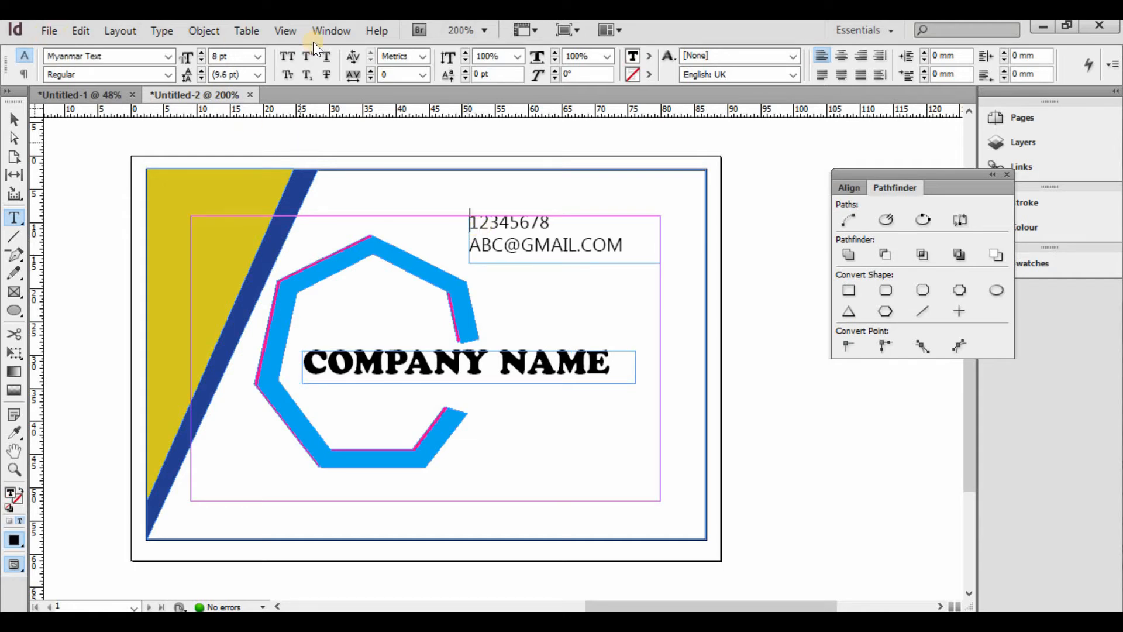
{"action": "left_click", "coordinate": [156, 29]}
{"action": "left_click", "coordinate": [191, 153]}
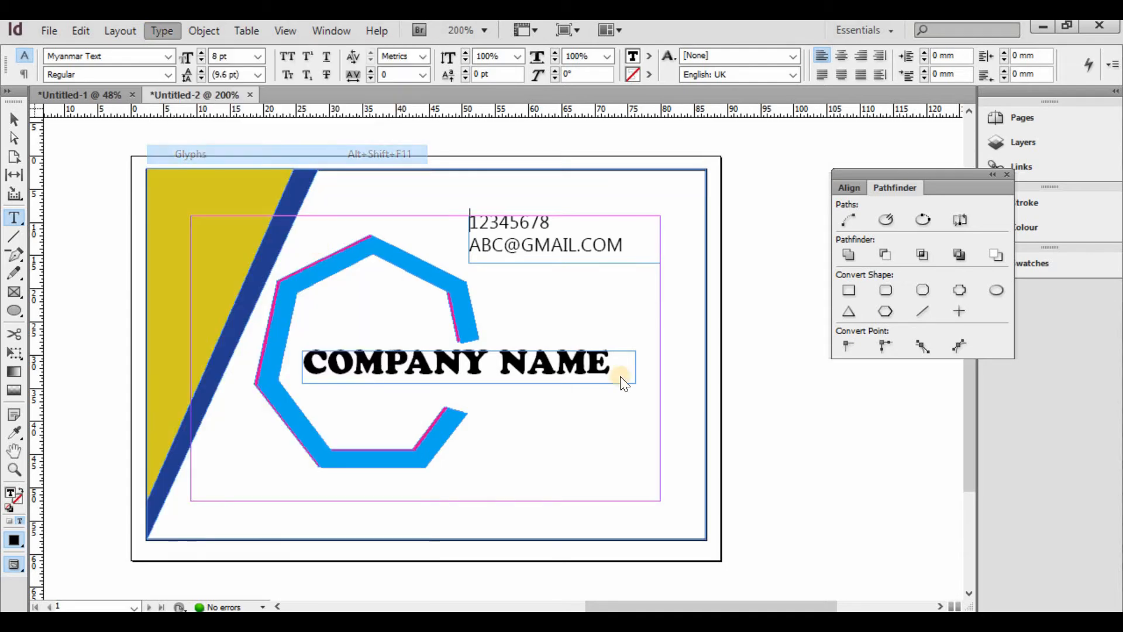
{"action": "left_click", "coordinate": [549, 447]}
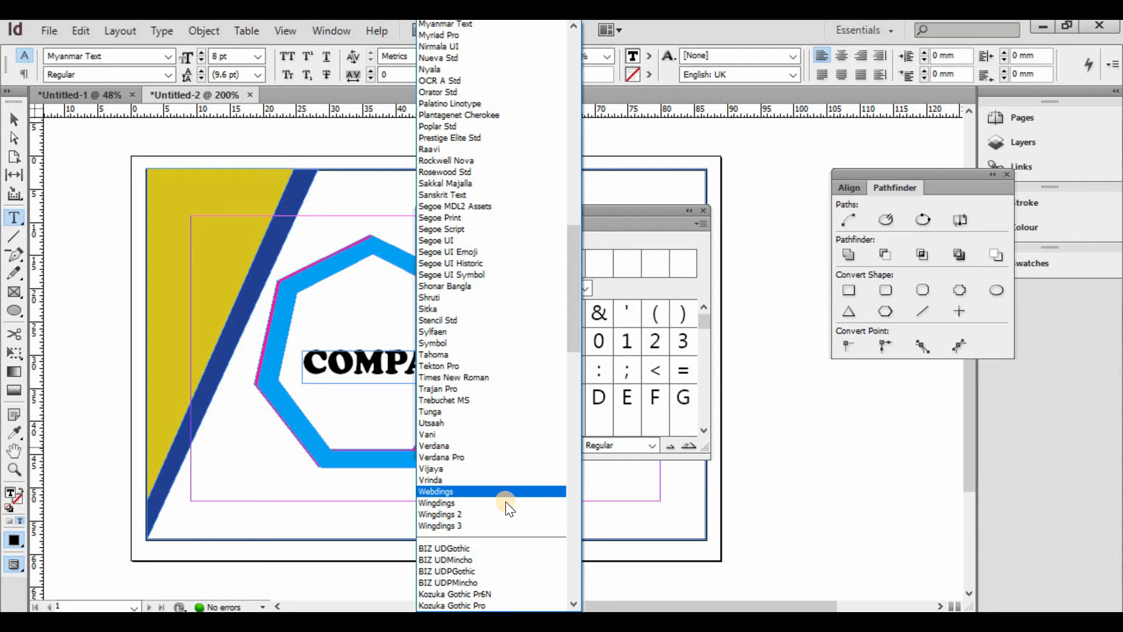
{"action": "left_click", "coordinate": [511, 502]}
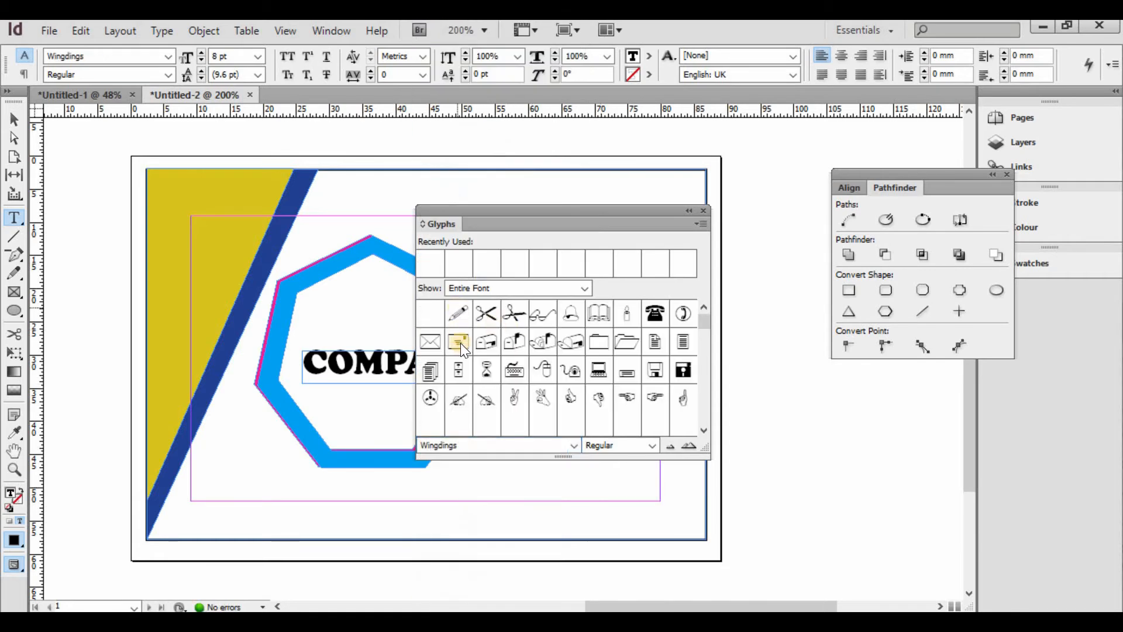
{"action": "left_click", "coordinate": [706, 431]}
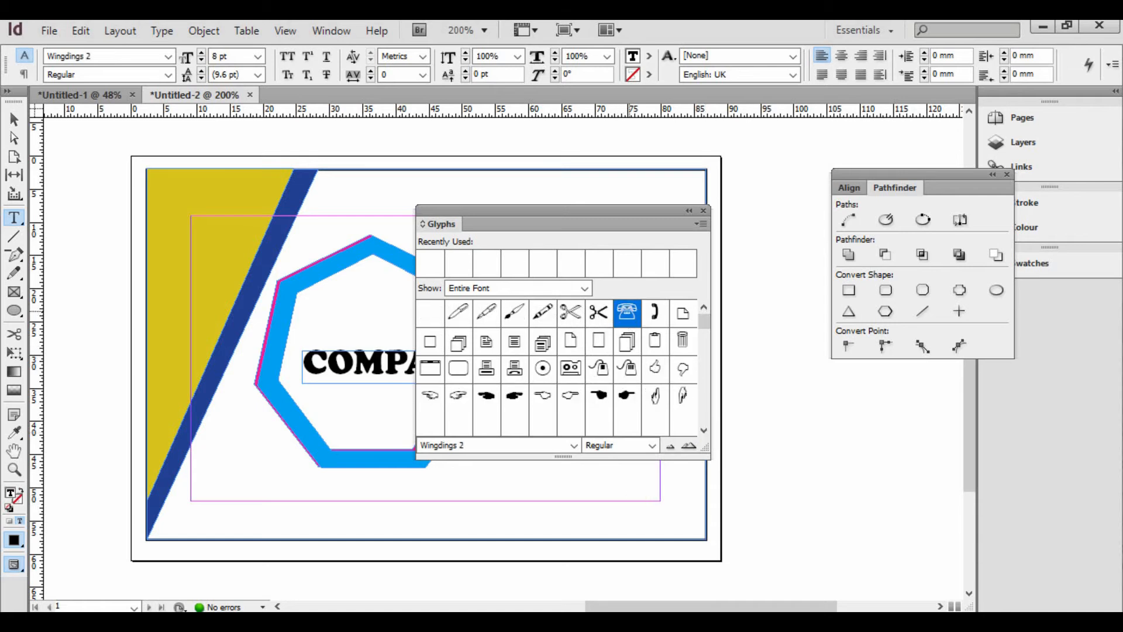
{"action": "double_click", "coordinate": [627, 312]}
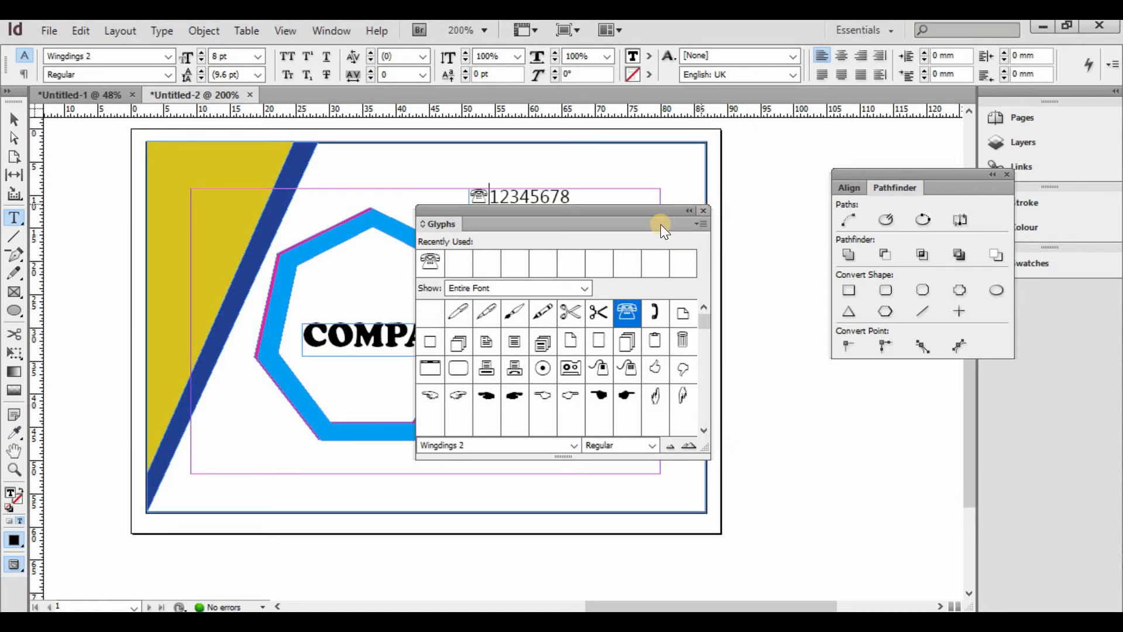
{"action": "left_click", "coordinate": [472, 220]}
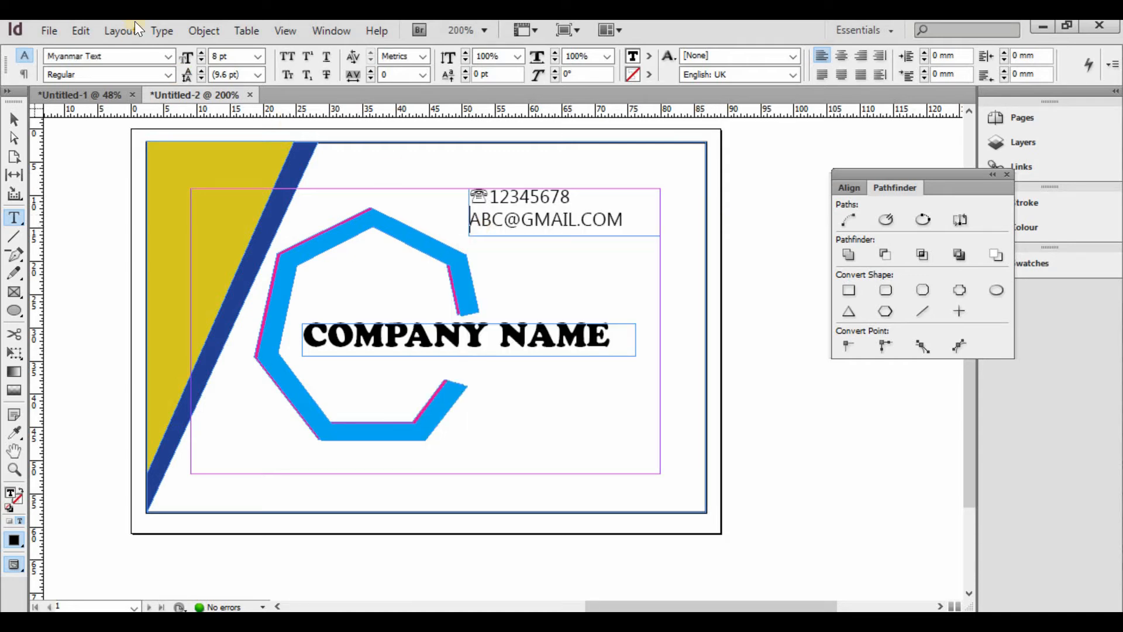
- Insert a Wingdings envelope glyph before the e-mail address and select it
{"action": "left_click", "coordinate": [167, 34]}
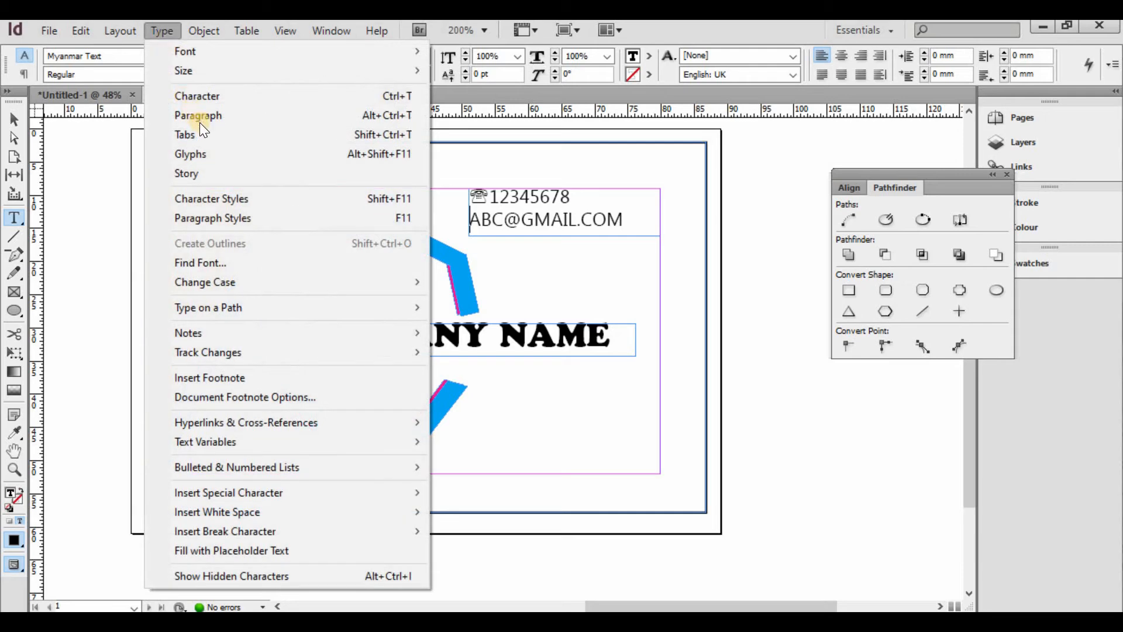
{"action": "left_click", "coordinate": [212, 153]}
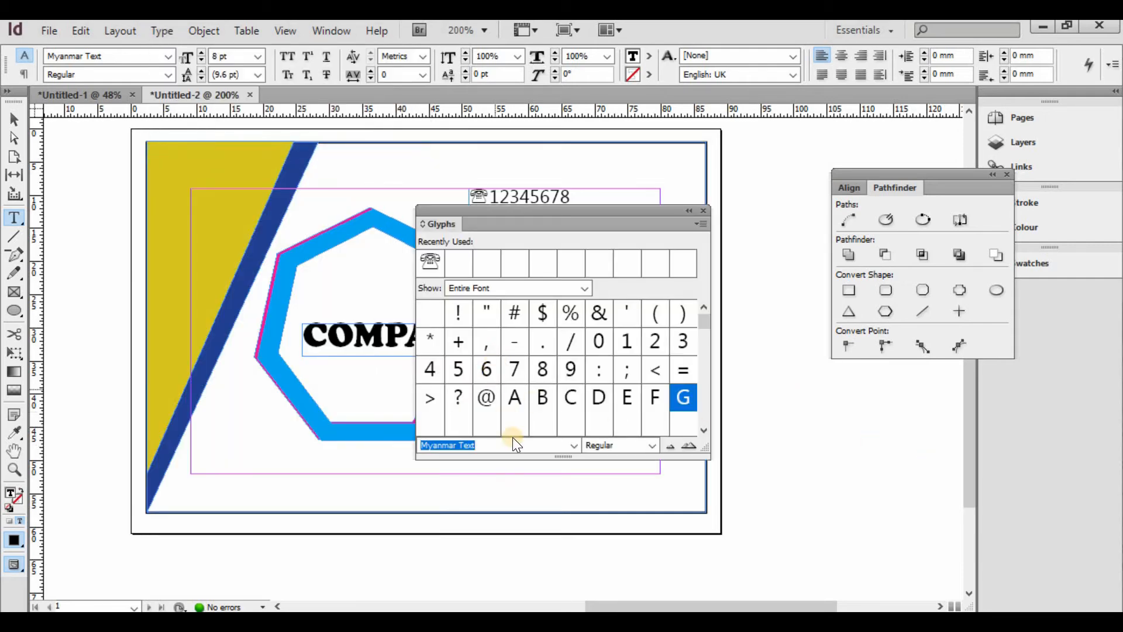
{"action": "left_click", "coordinate": [576, 445]}
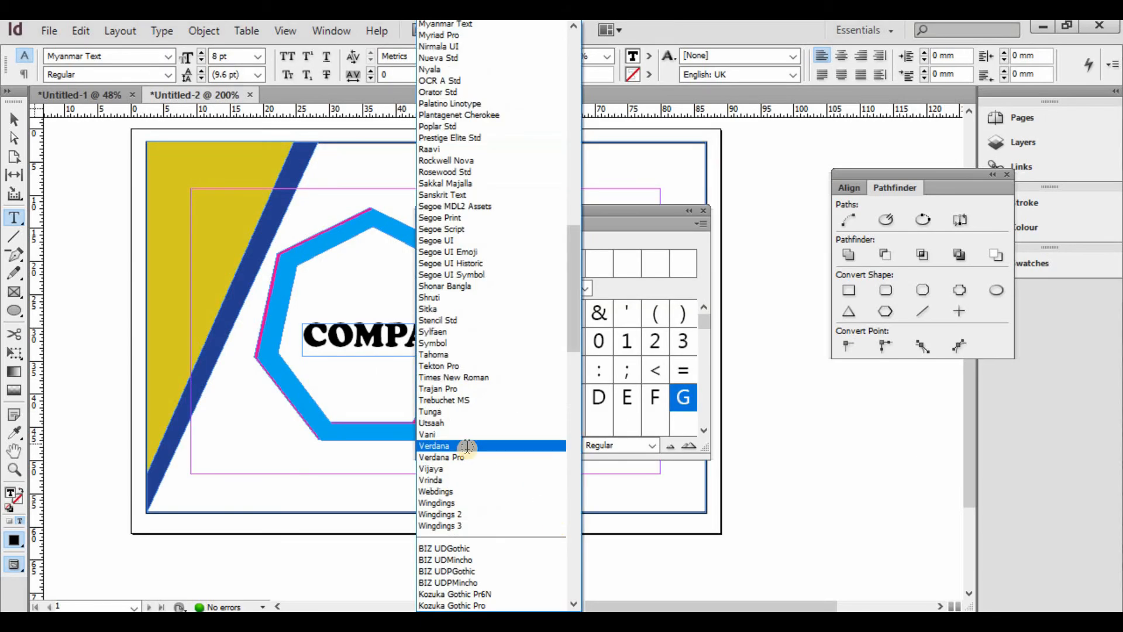
{"action": "scroll", "coordinate": [459, 453], "scroll_direction": "down", "scroll_amount": 2}
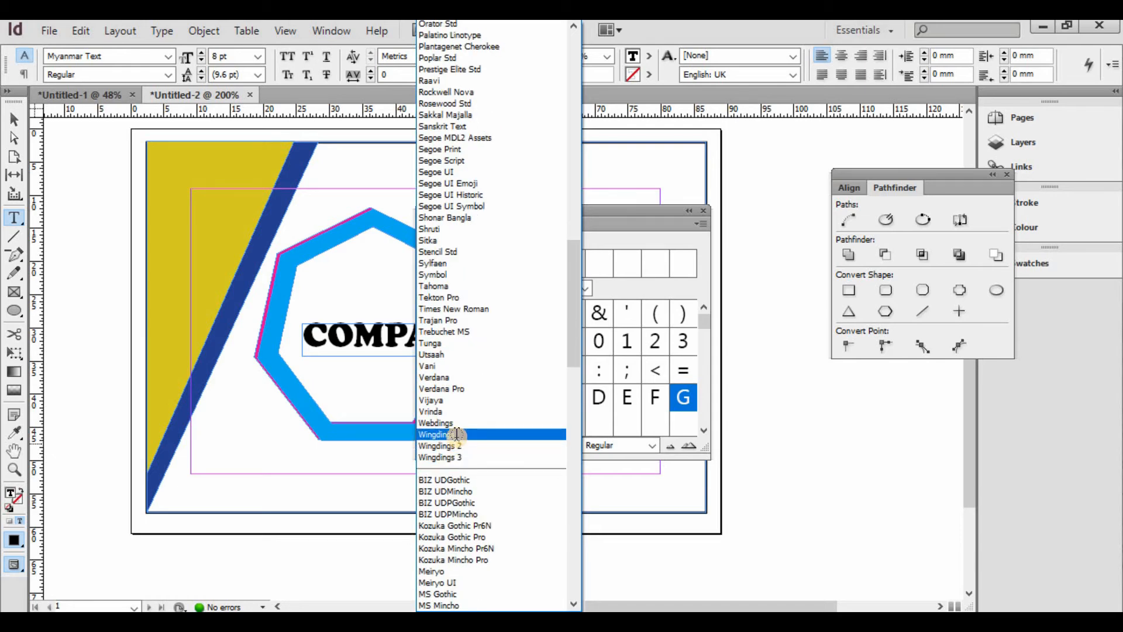
{"action": "left_click", "coordinate": [463, 434]}
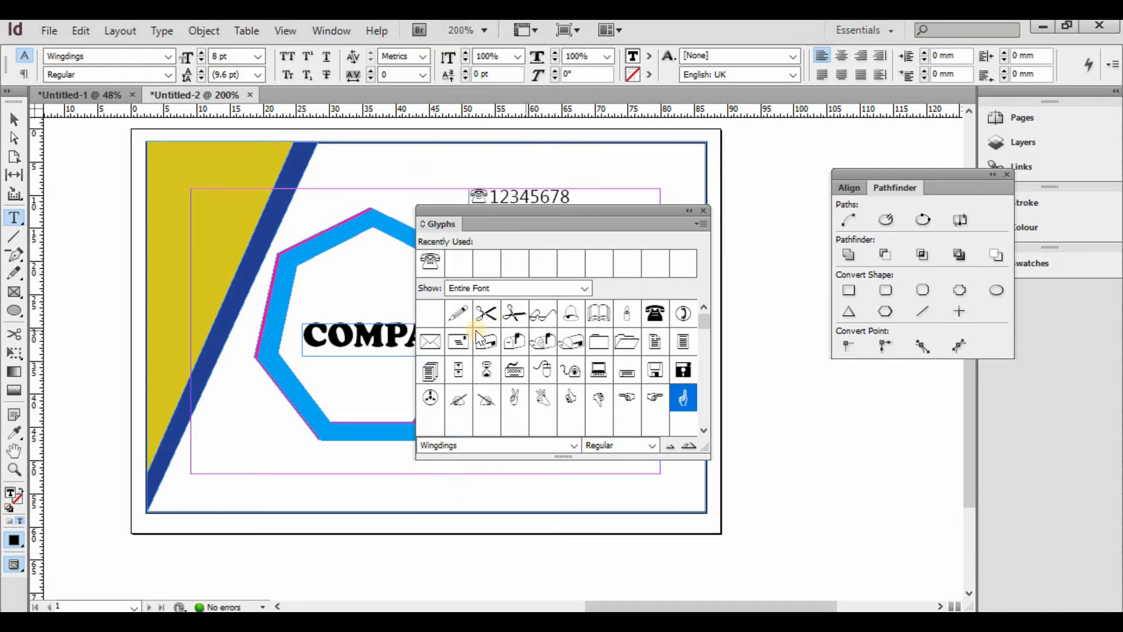
{"action": "double_click", "coordinate": [429, 341]}
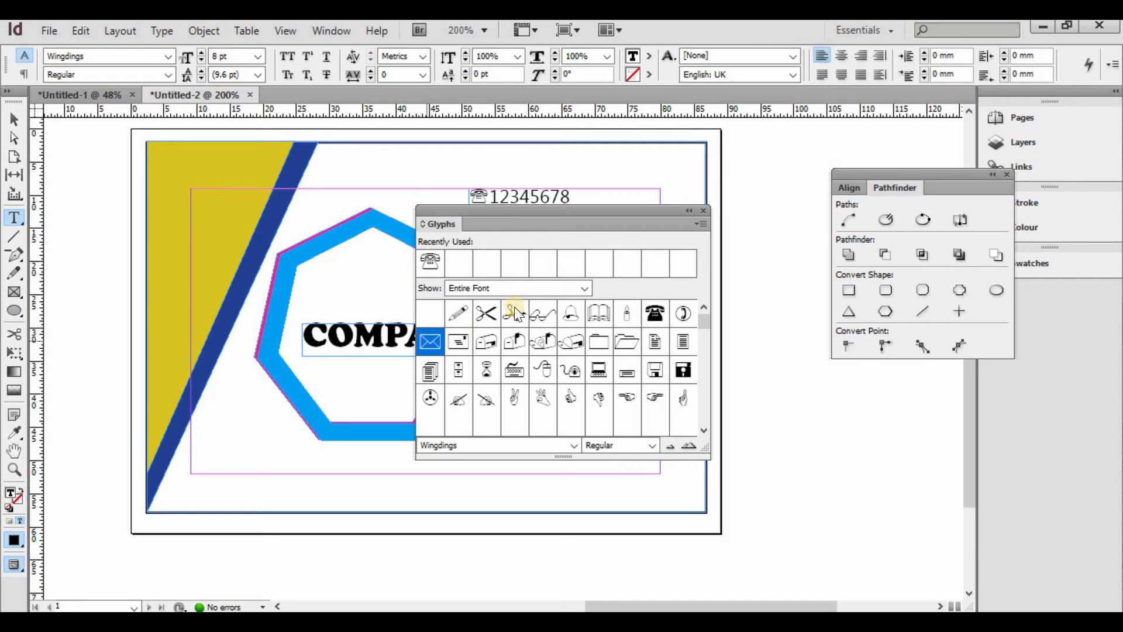
{"action": "left_click", "coordinate": [704, 211]}
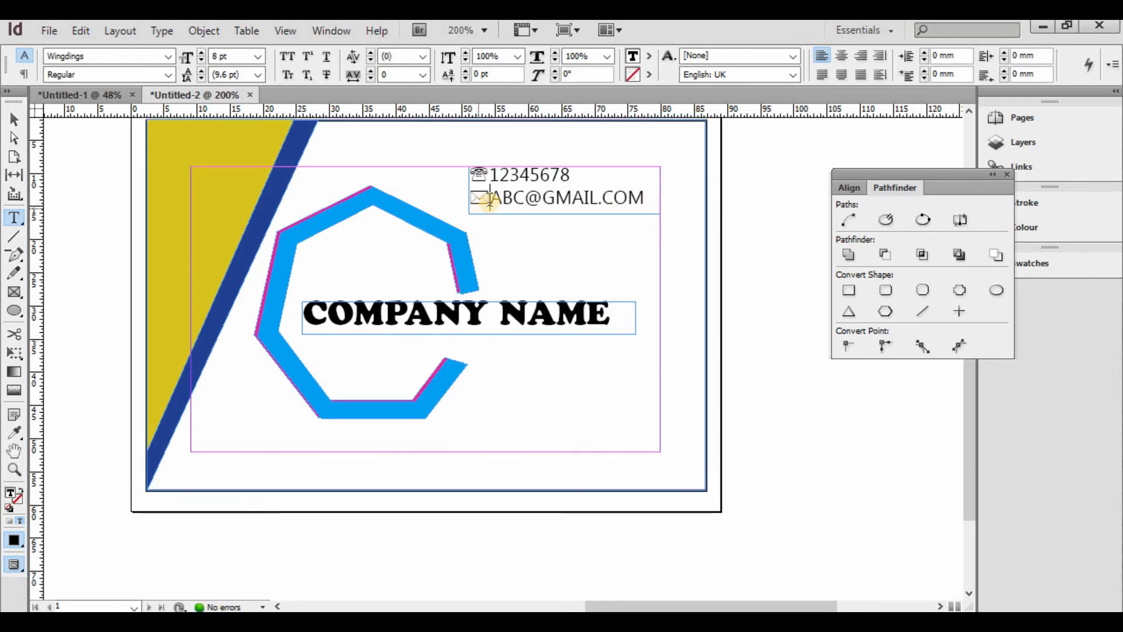
{"action": "left_click_drag", "start_coordinate": [489, 198], "coordinate": [473, 198]}
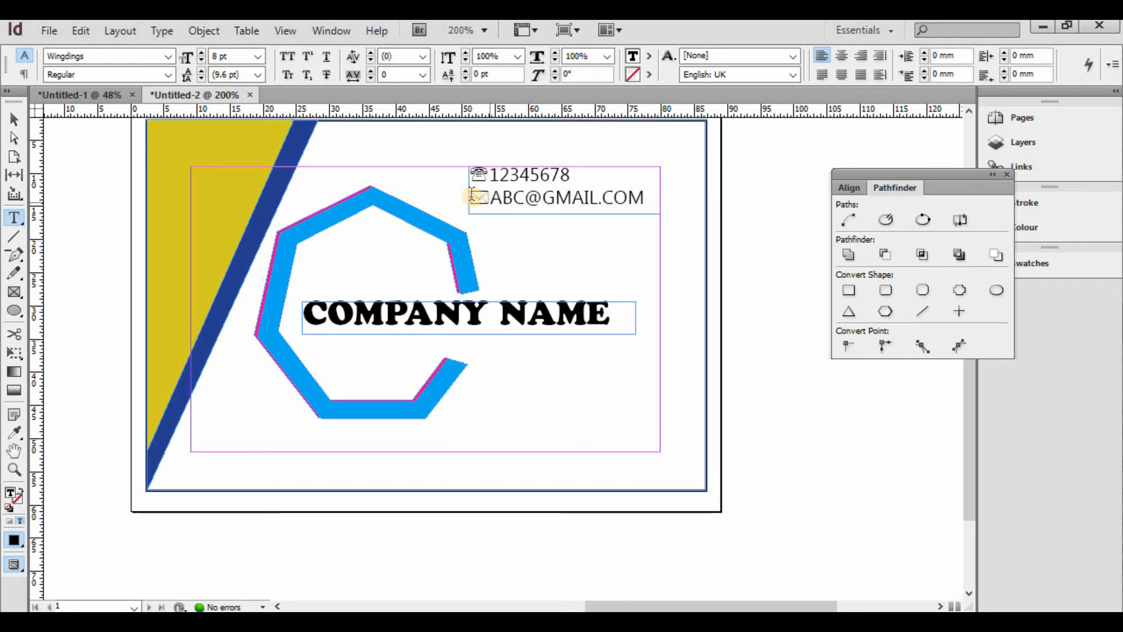
- Colour the envelope glyph magenta and the telephone glyph navy C=100 M=90 Y=10 K=0
{"action": "left_click", "coordinate": [651, 56]}
{"action": "left_click", "coordinate": [679, 163]}
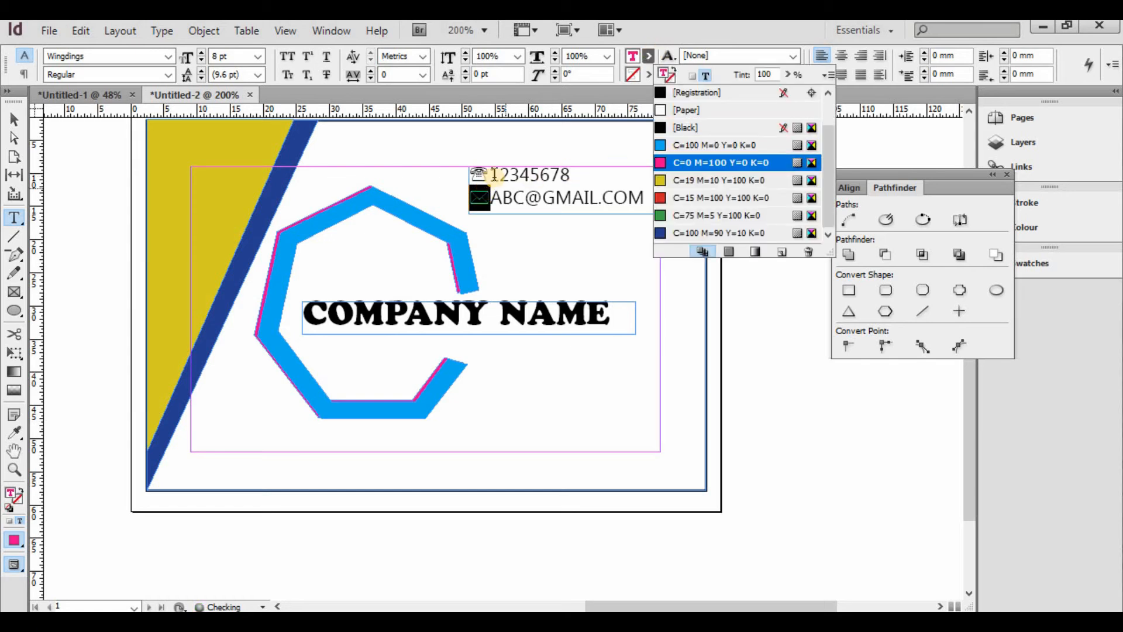
{"action": "left_click_drag", "start_coordinate": [497, 175], "coordinate": [485, 175]}
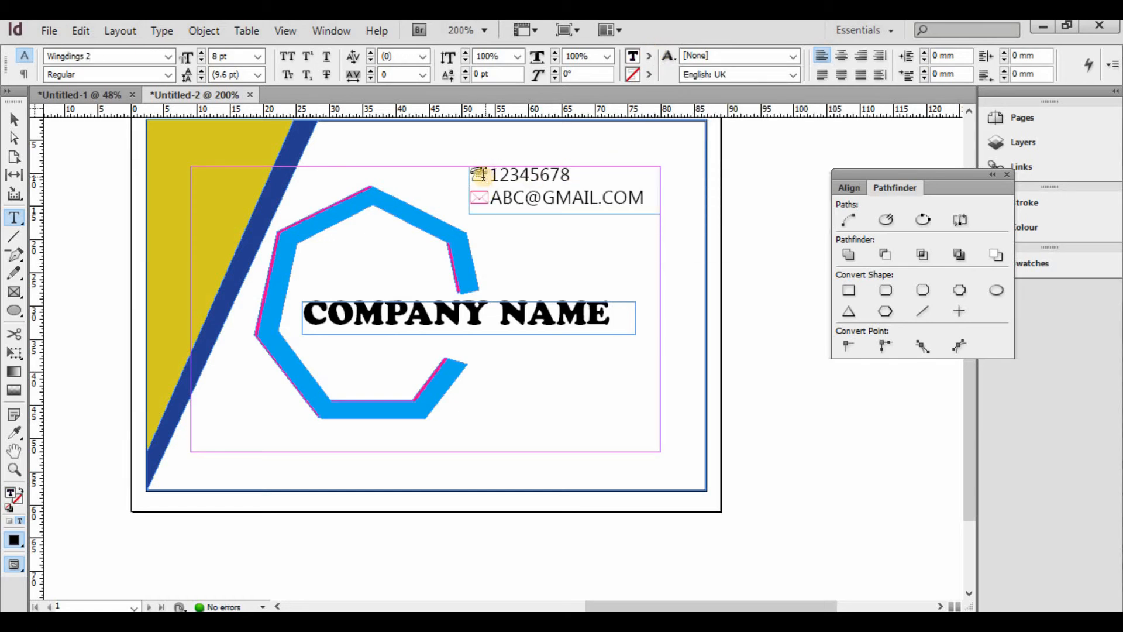
{"action": "double_click", "coordinate": [484, 175]}
{"action": "left_click", "coordinate": [481, 174]}
{"action": "left_click_drag", "start_coordinate": [477, 173], "coordinate": [470, 174]}
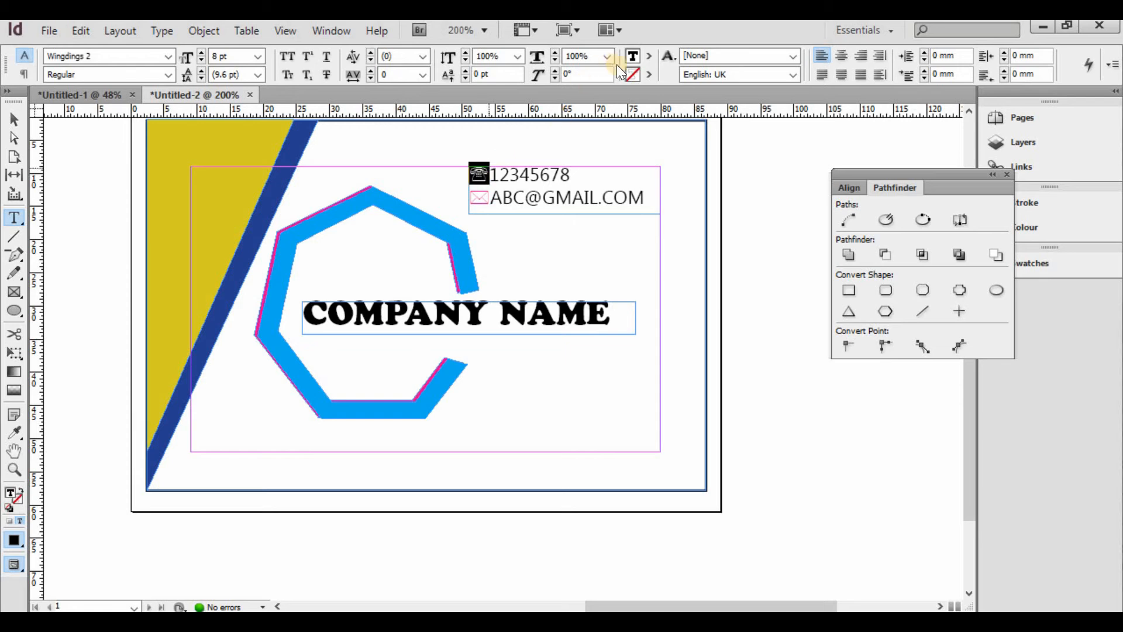
{"action": "left_click", "coordinate": [651, 57]}
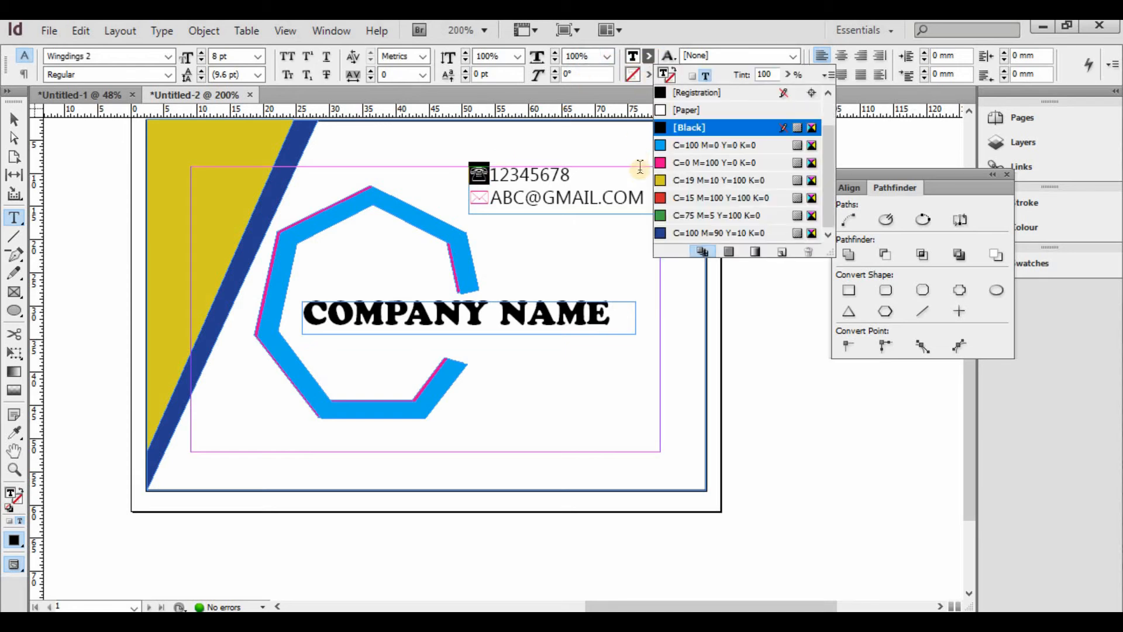
{"action": "left_click", "coordinate": [669, 233]}
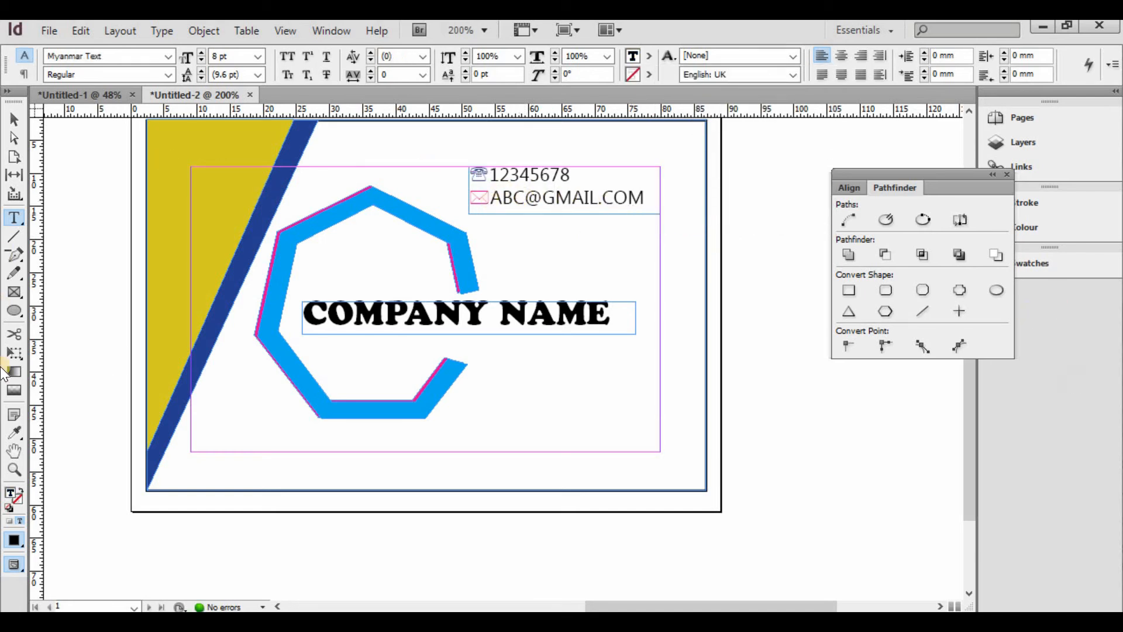
- Draw a small square below COMPANY NAME and zoom in to position it
{"action": "key", "text": "Escape"}
{"action": "left_click_drag", "start_coordinate": [19, 293], "coordinate": [61, 311]}
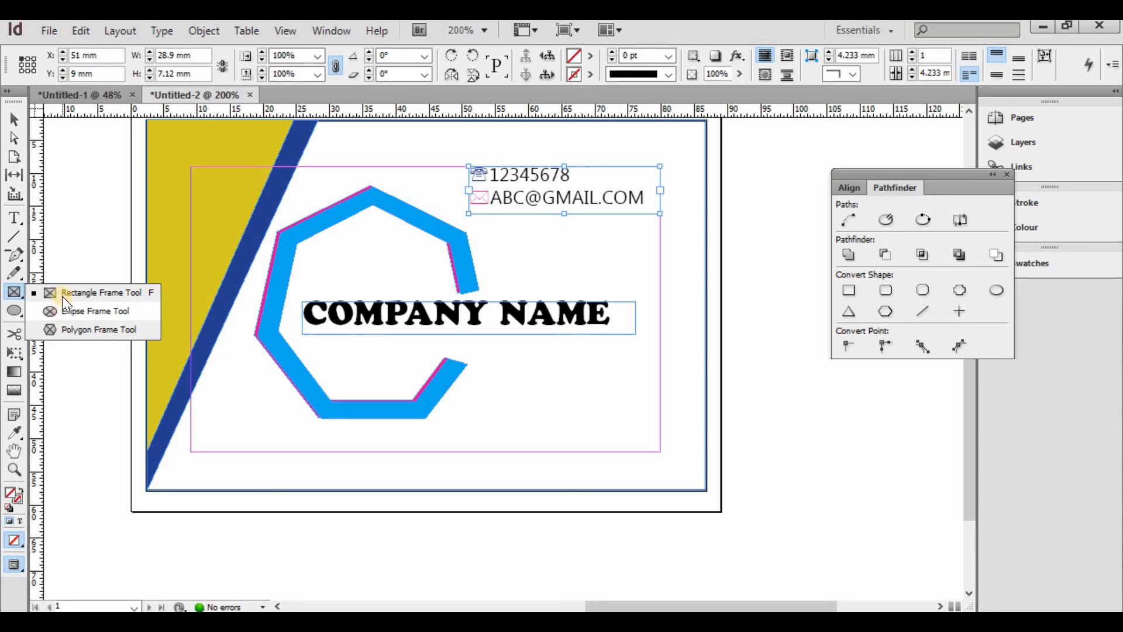
{"action": "left_click", "coordinate": [62, 293]}
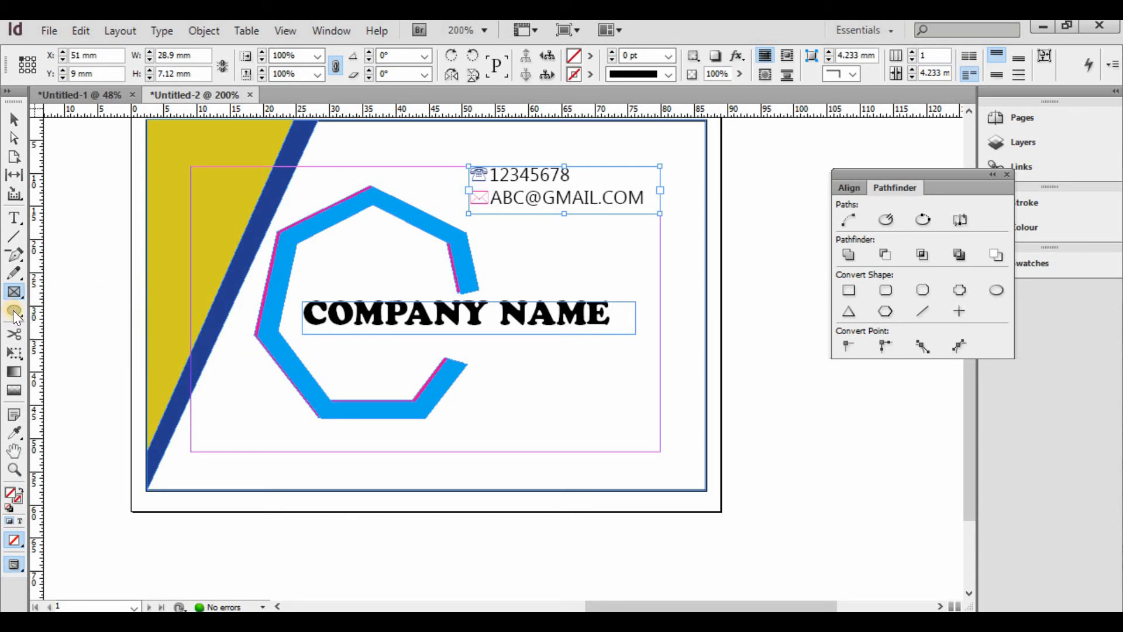
{"action": "left_click_drag", "start_coordinate": [16, 317], "coordinate": [68, 308]}
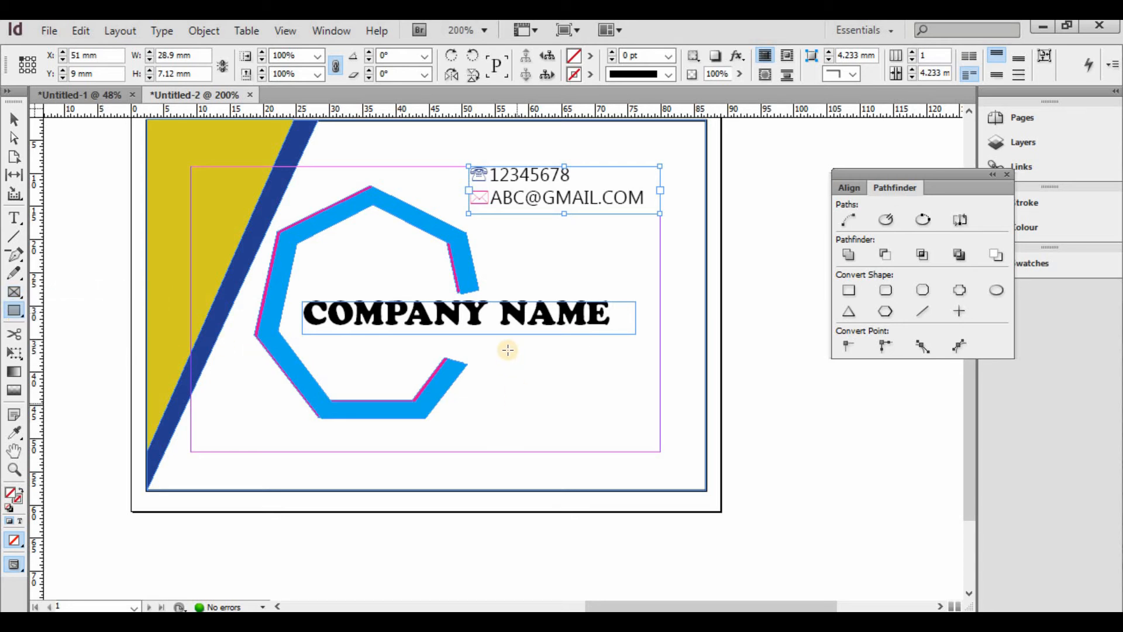
{"action": "left_click_drag", "start_coordinate": [508, 350], "coordinate": [525, 367]}
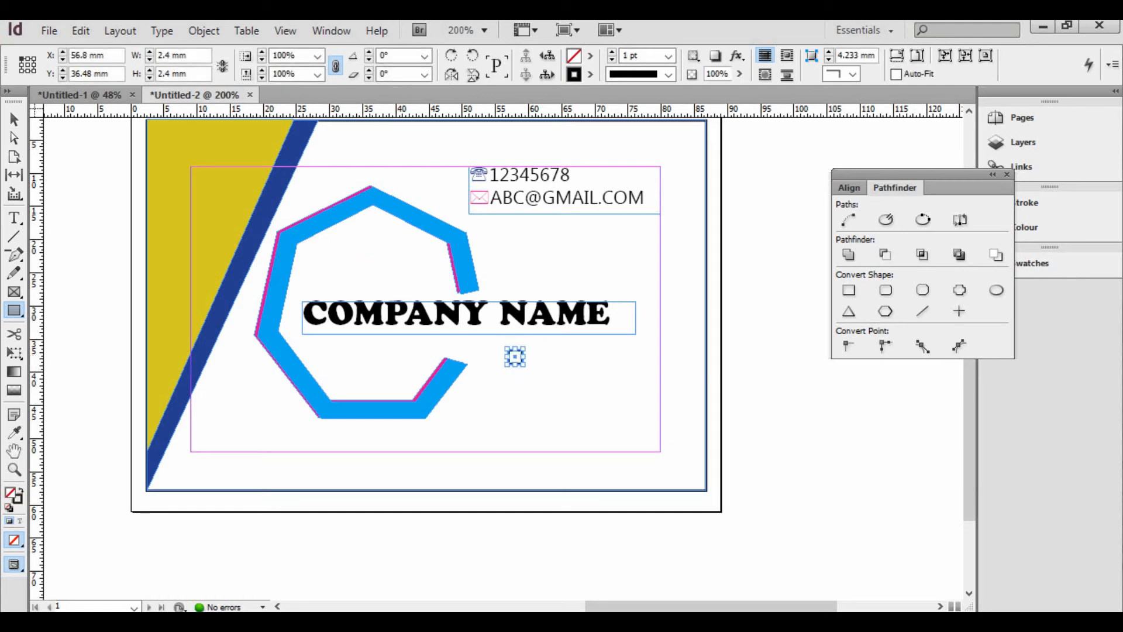
{"action": "key", "text": "ctrl+equal"}
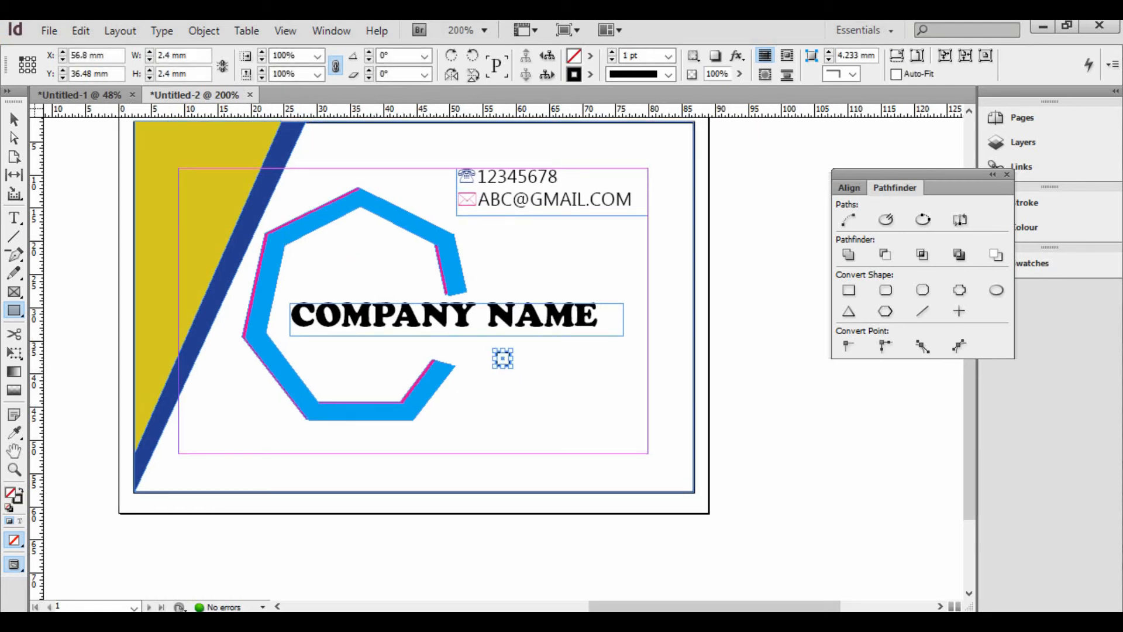
{"action": "key", "text": "ctrl+equal"}
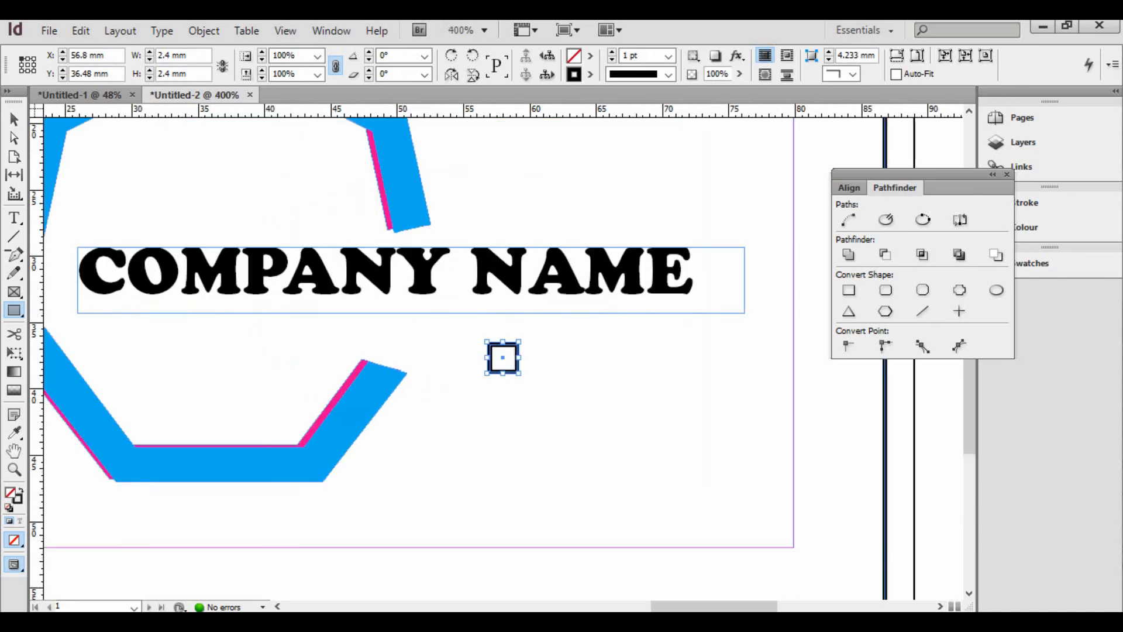
{"action": "left_click", "coordinate": [18, 119]}
{"action": "left_click_drag", "start_coordinate": [485, 350], "coordinate": [465, 338]}
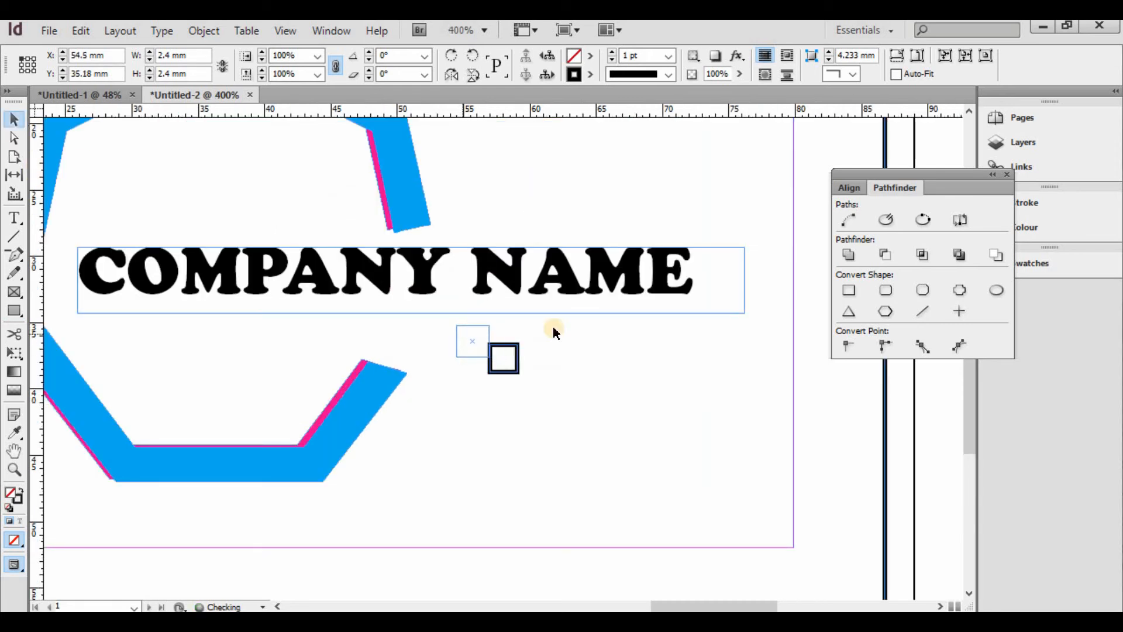
- Fill the square cyan C=100 M=0 Y=0 K=0 with 0 pt stroke and copy it lower right
{"action": "left_click", "coordinate": [590, 55]}
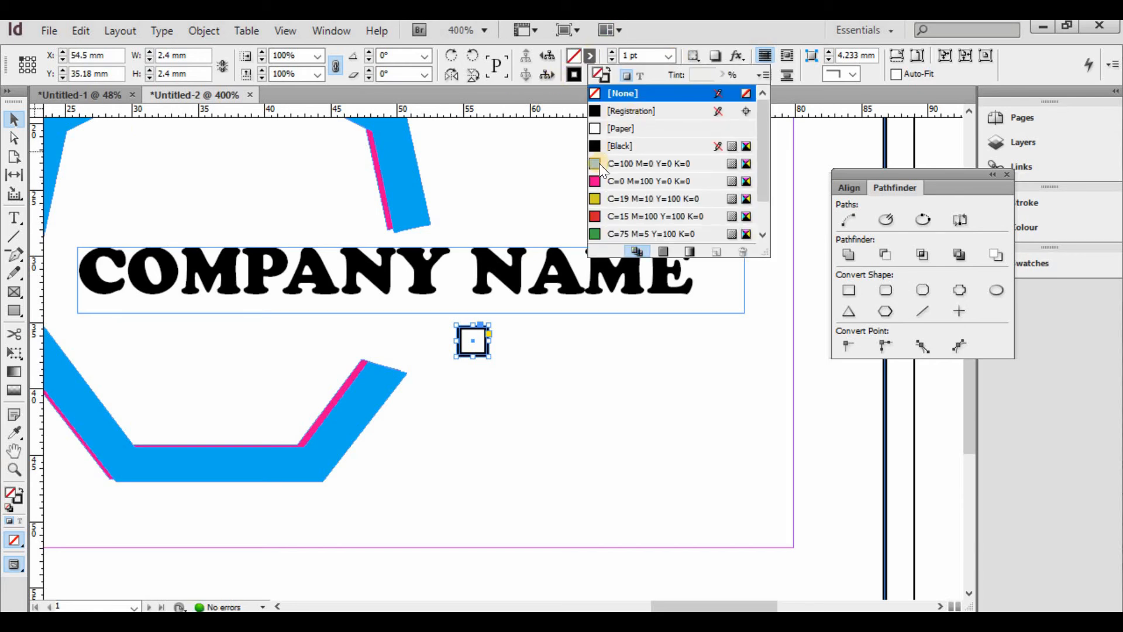
{"action": "left_click", "coordinate": [601, 164]}
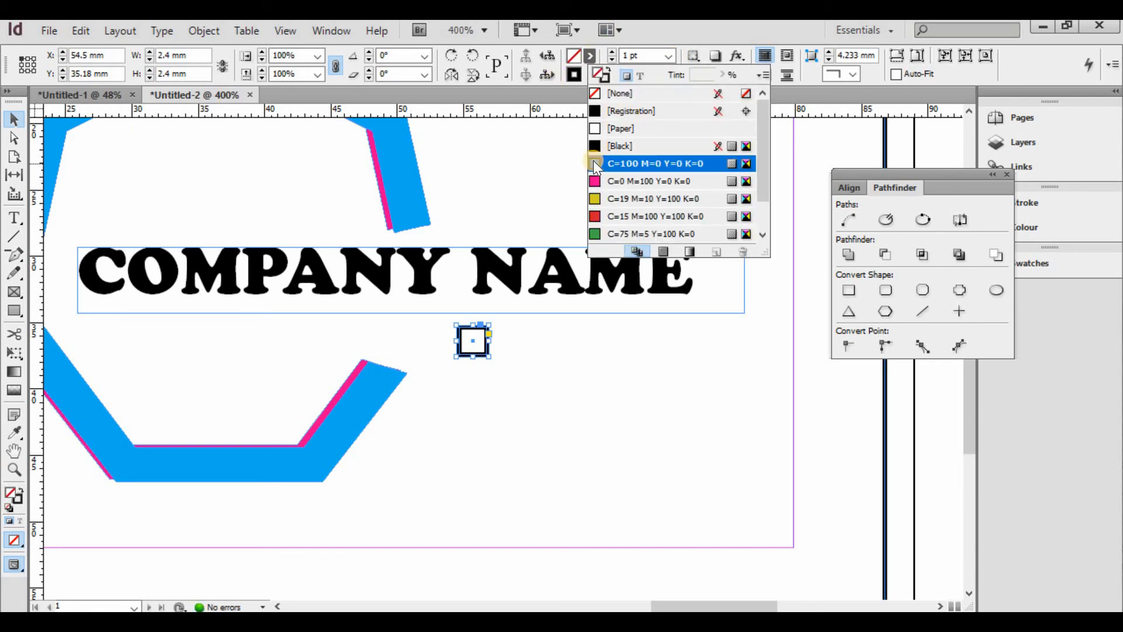
{"action": "left_click", "coordinate": [669, 56]}
{"action": "left_click", "coordinate": [626, 107]}
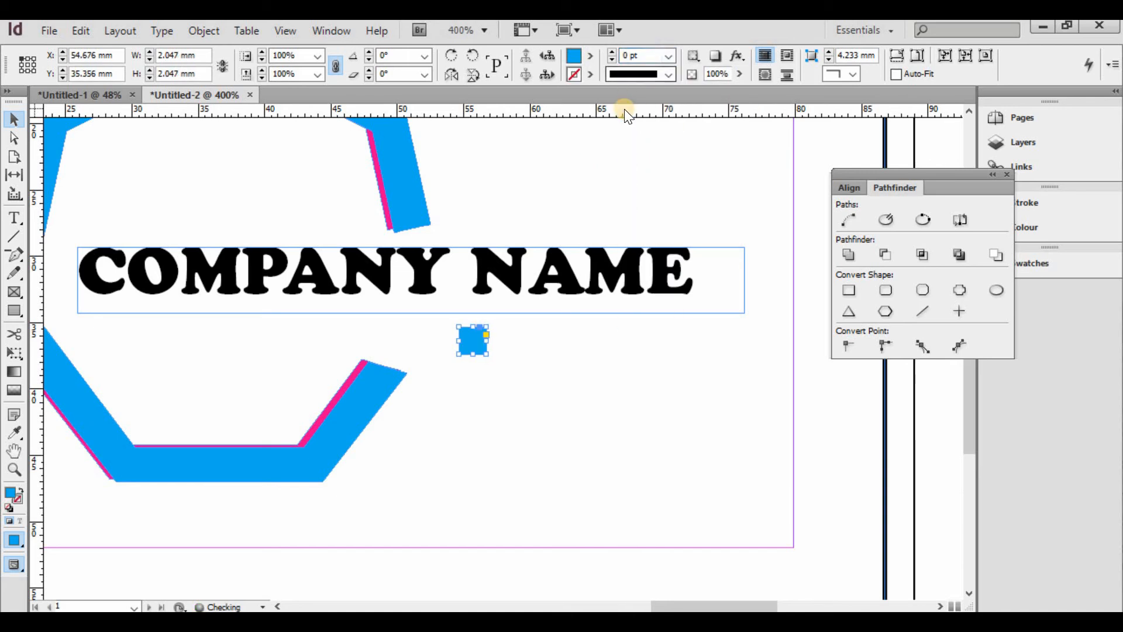
{"action": "left_click_drag", "start_coordinate": [474, 341], "coordinate": [505, 359]}
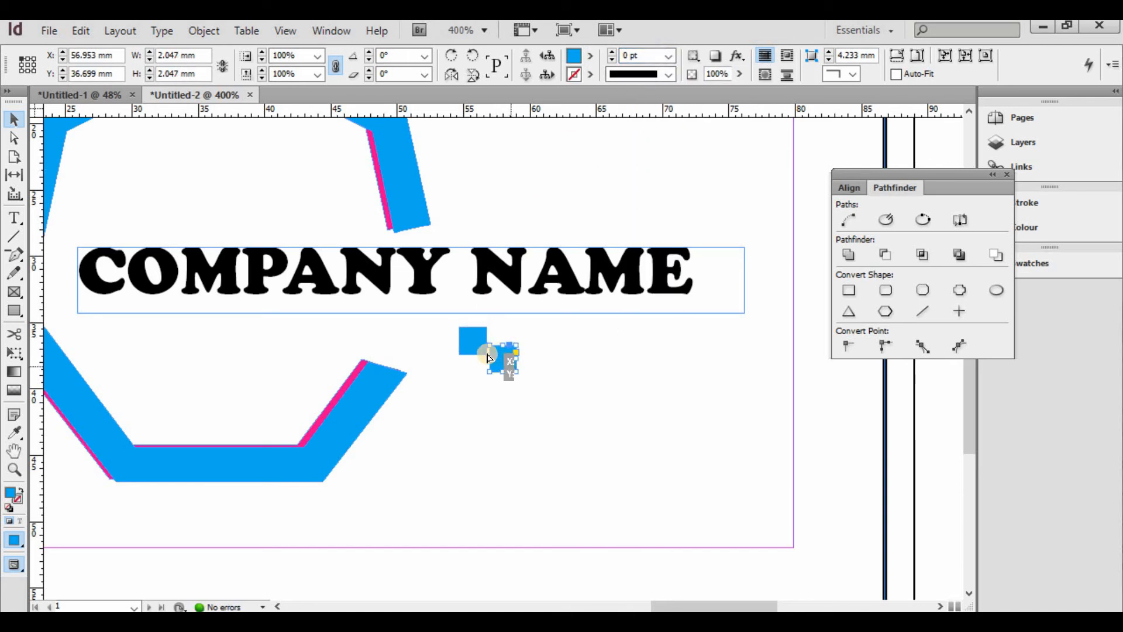
- Undo the duplicate square, fill the small square with magenta C=0 M=100 Y=0 K=0, and reselect it
{"action": "key", "text": "ctrl+z"}
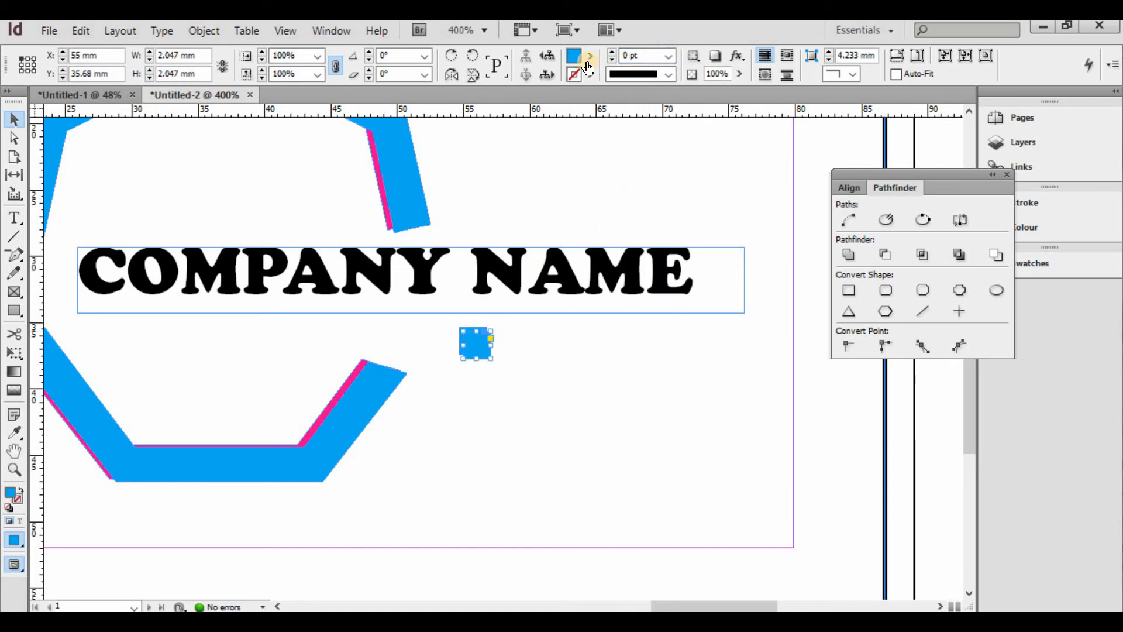
{"action": "left_click", "coordinate": [590, 56]}
{"action": "left_click", "coordinate": [607, 180]}
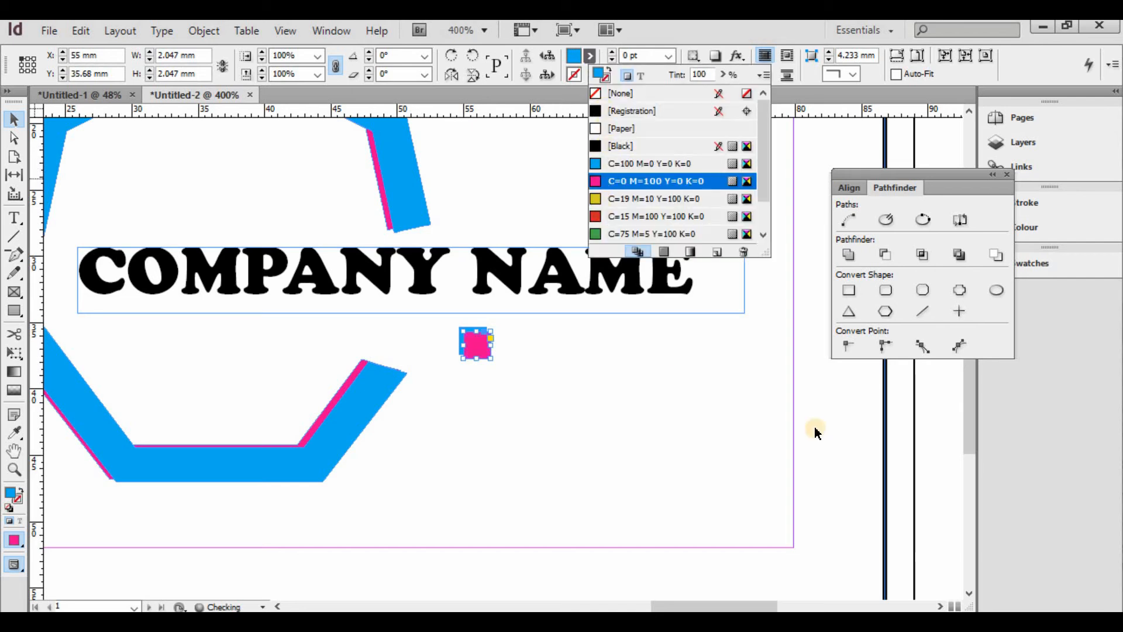
{"action": "left_click_drag", "start_coordinate": [814, 308], "coordinate": [520, 440]}
{"action": "left_click_drag", "start_coordinate": [567, 469], "coordinate": [451, 328]}
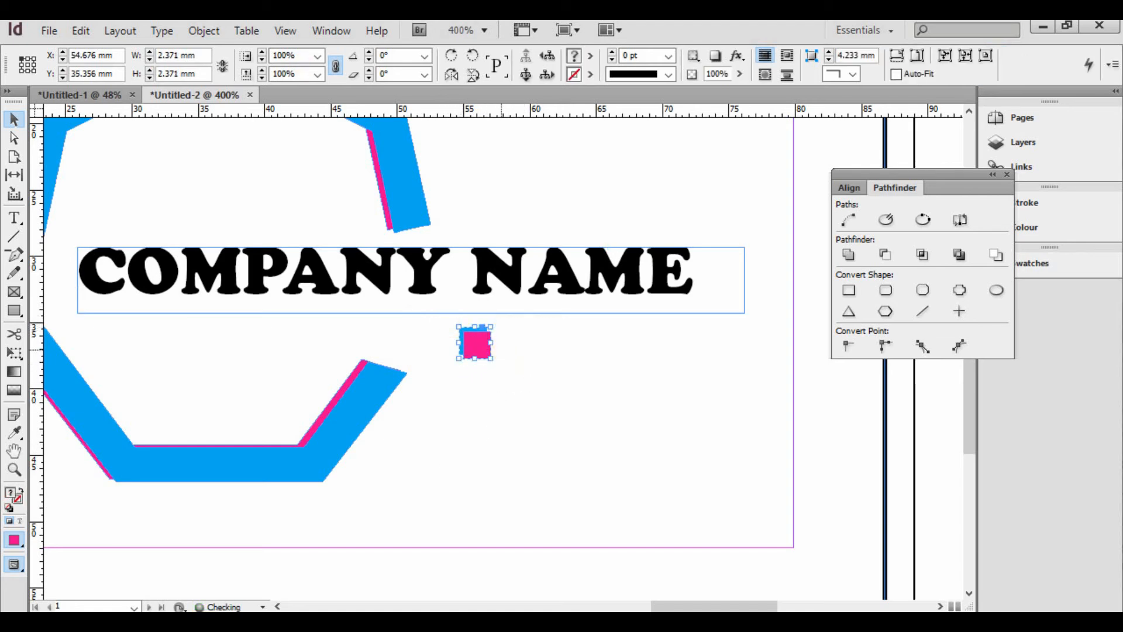
- Set up Step and Repeat on the square with 4 mm vertical and 0 mm horizontal offset, previewing copies
{"action": "left_click", "coordinate": [76, 33]}
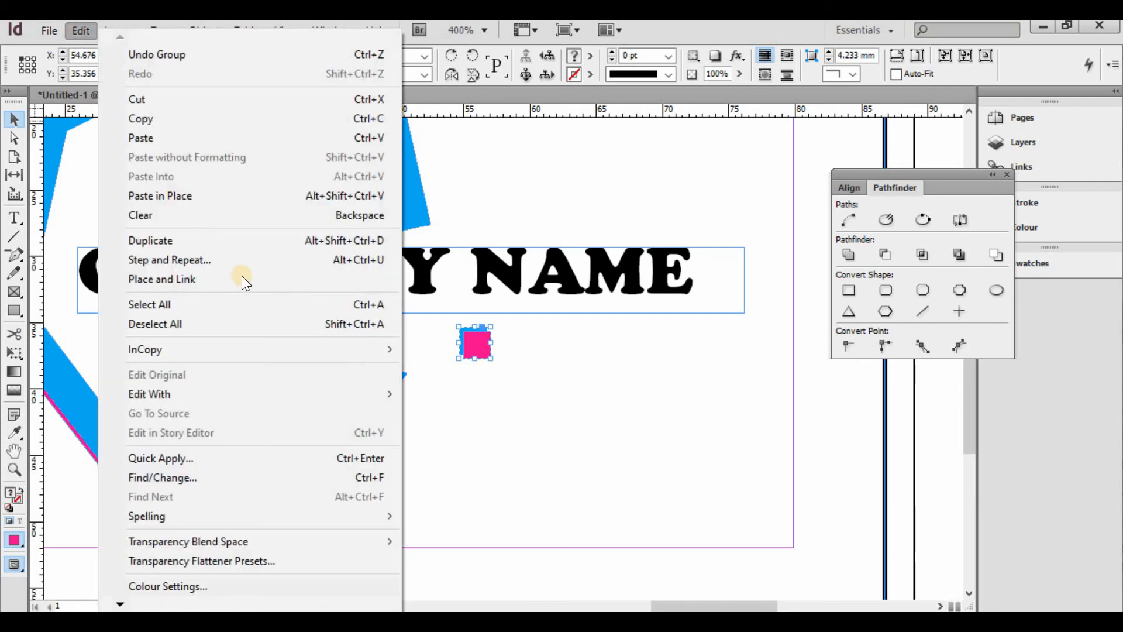
{"action": "left_click", "coordinate": [250, 260]}
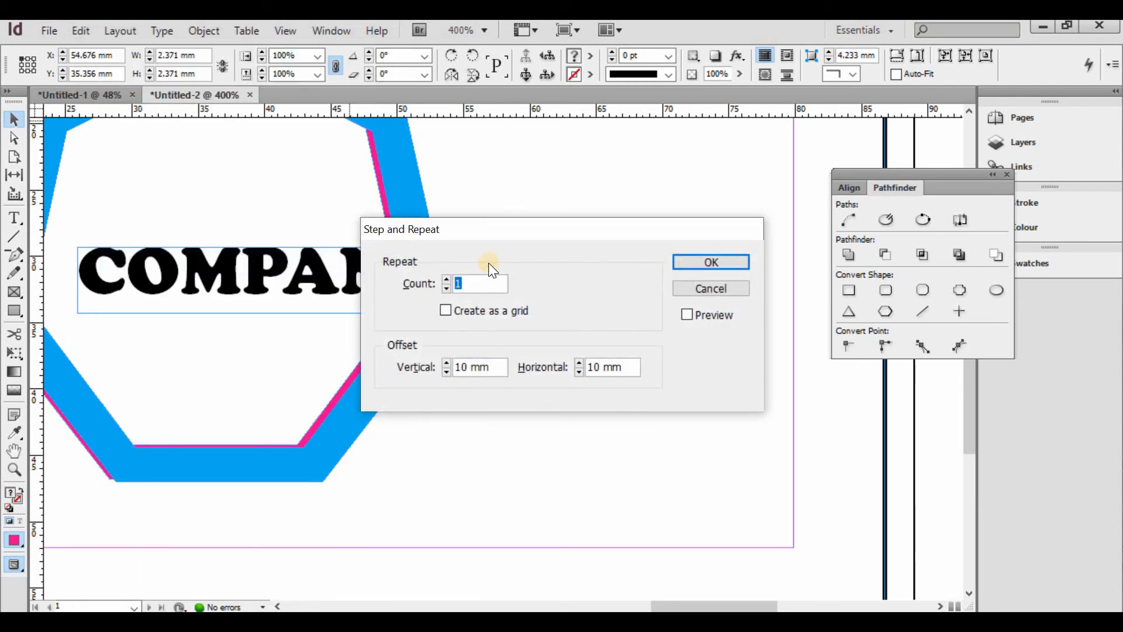
{"action": "type", "text": "4"}
{"action": "left_click_drag", "start_coordinate": [541, 232], "coordinate": [520, 391]}
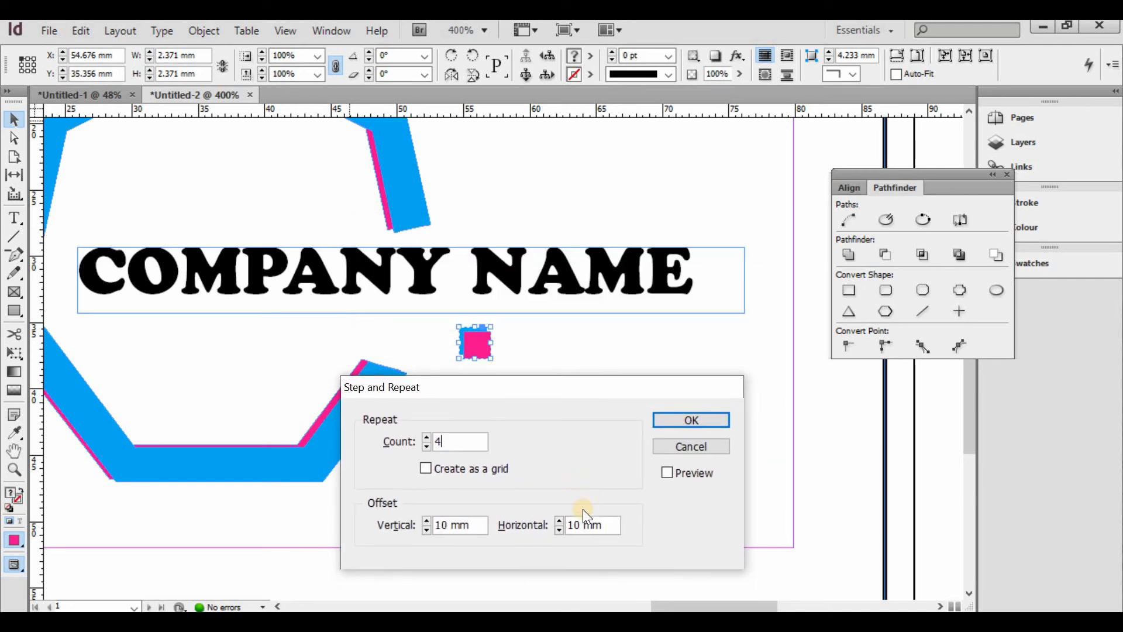
{"action": "left_click_drag", "start_coordinate": [606, 526], "coordinate": [522, 518]}
{"action": "type", "text": "0"}
{"action": "left_click", "coordinate": [667, 472]}
{"action": "left_click_drag", "start_coordinate": [583, 387], "coordinate": [823, 305]}
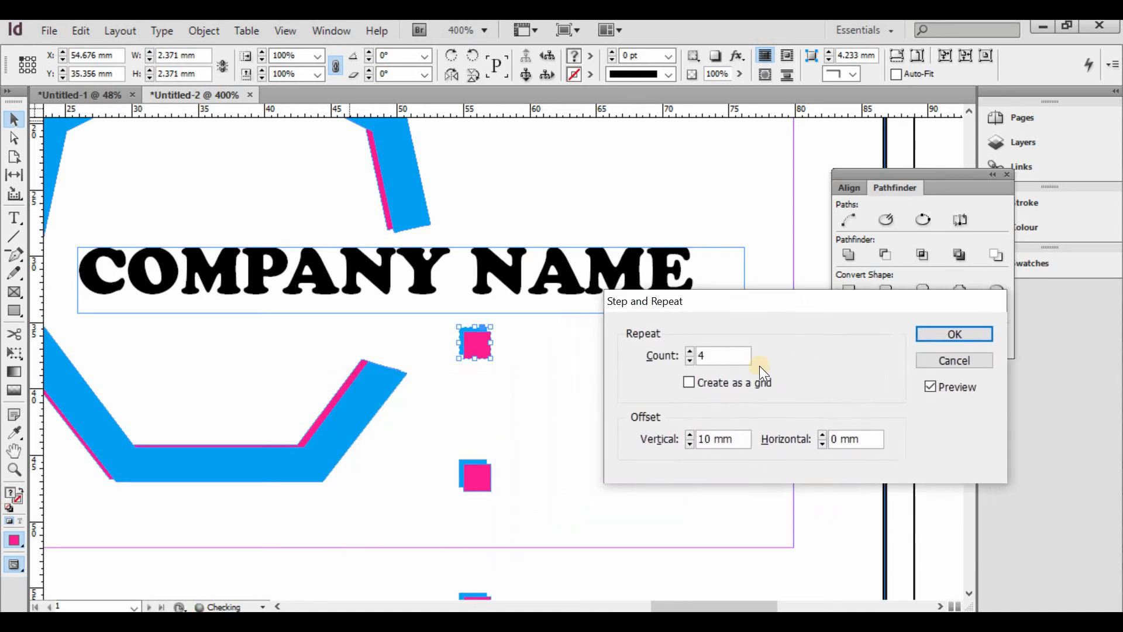
- Try 2 and 3 mm spacing, then settle on 4 mm vertical and create three copies
{"action": "left_click", "coordinate": [667, 448]}
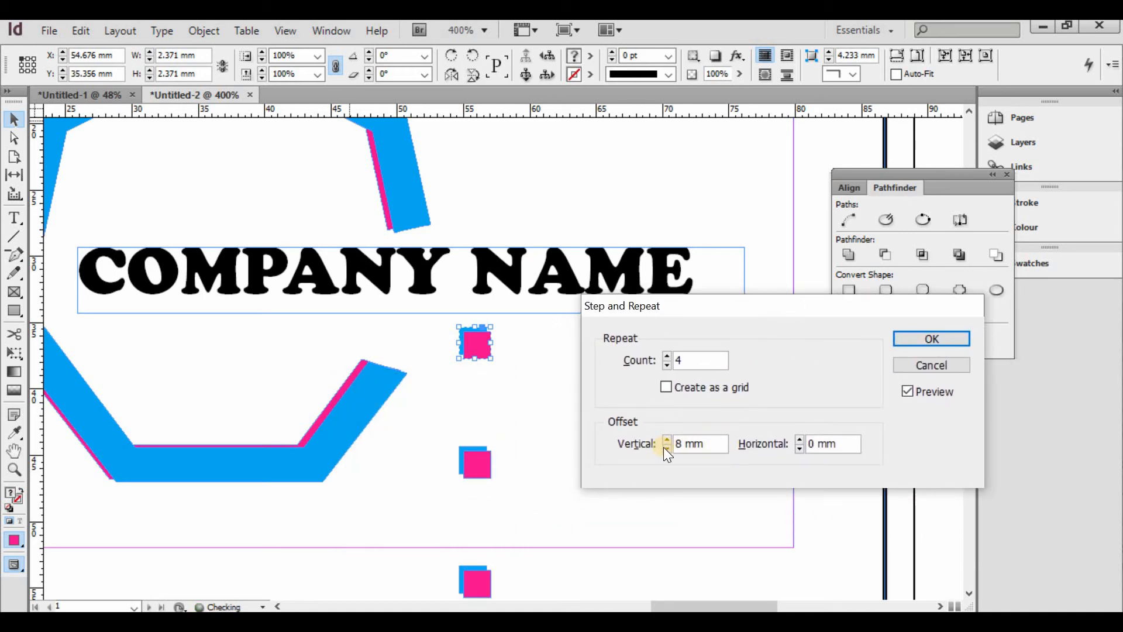
{"action": "left_click", "coordinate": [667, 448]}
{"action": "left_click", "coordinate": [667, 448]}
{"action": "left_click", "coordinate": [667, 448]}
{"action": "left_click", "coordinate": [667, 448]}
{"action": "left_click", "coordinate": [667, 448]}
{"action": "left_click", "coordinate": [667, 448]}
{"action": "left_click", "coordinate": [667, 449]}
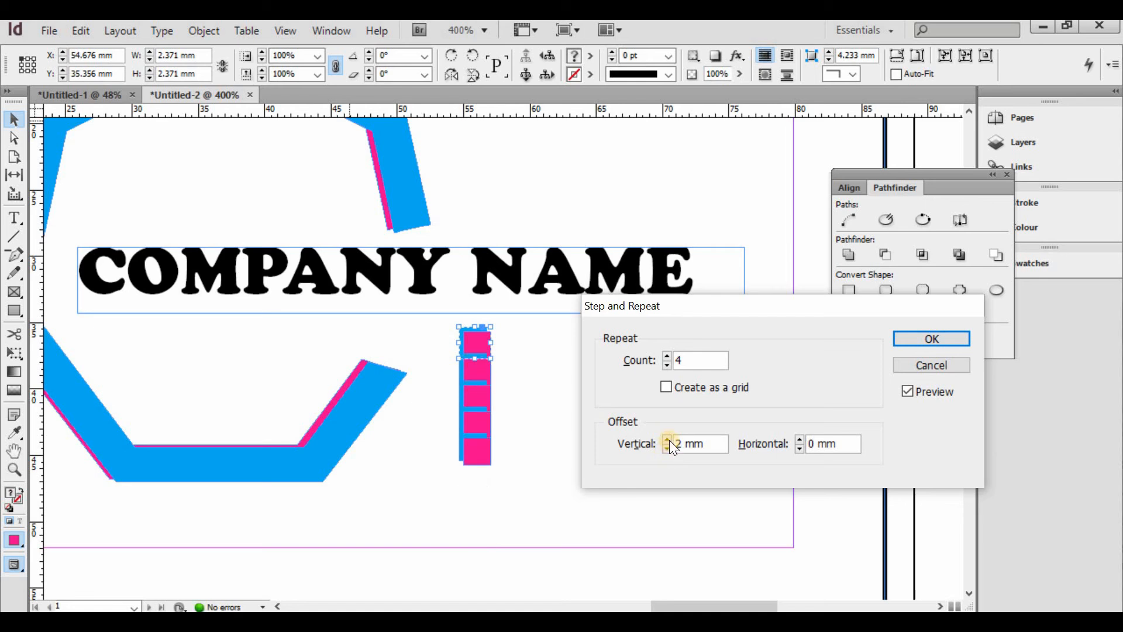
{"action": "left_click", "coordinate": [668, 439]}
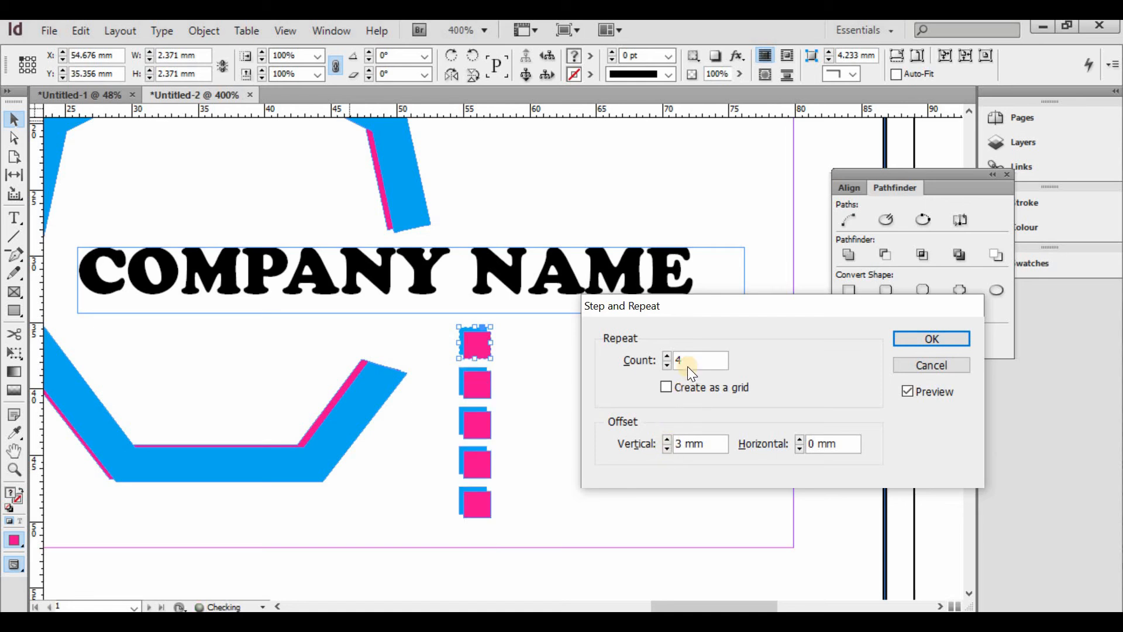
{"action": "left_click_drag", "start_coordinate": [695, 358], "coordinate": [621, 342]}
{"action": "left_click", "coordinate": [668, 450]}
{"action": "left_click", "coordinate": [668, 439]}
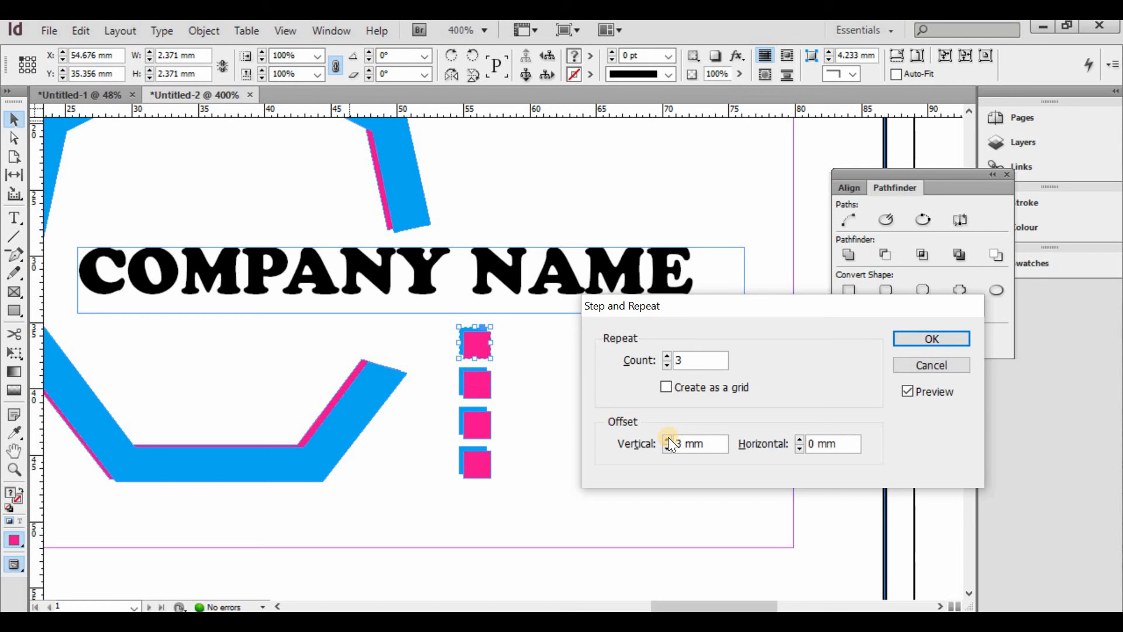
{"action": "left_click", "coordinate": [668, 438]}
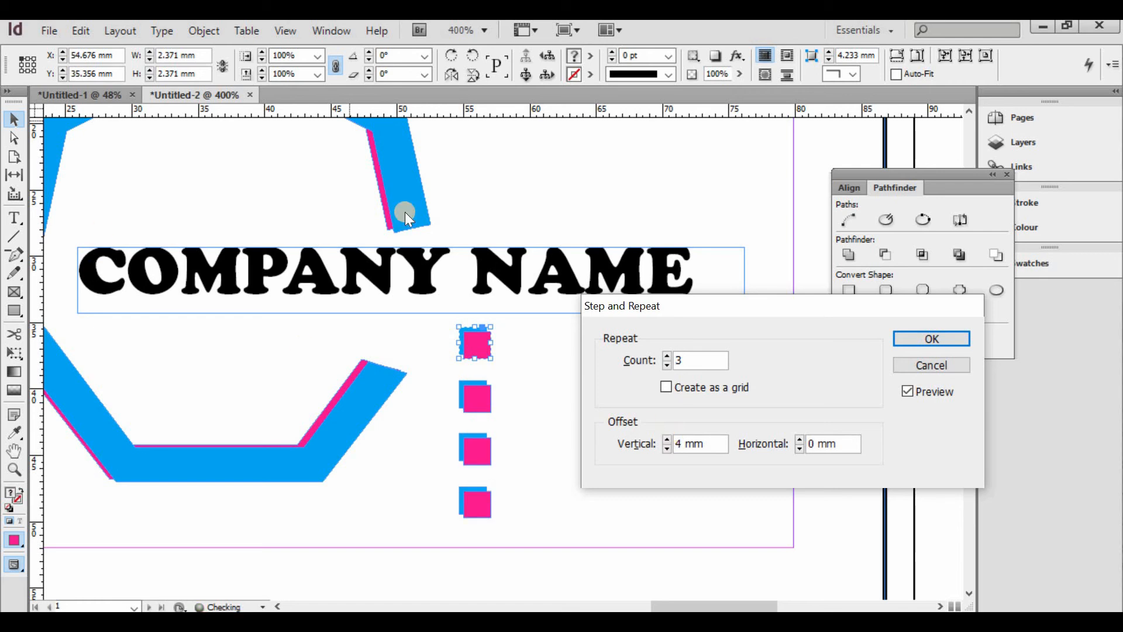
{"action": "left_click", "coordinate": [922, 340]}
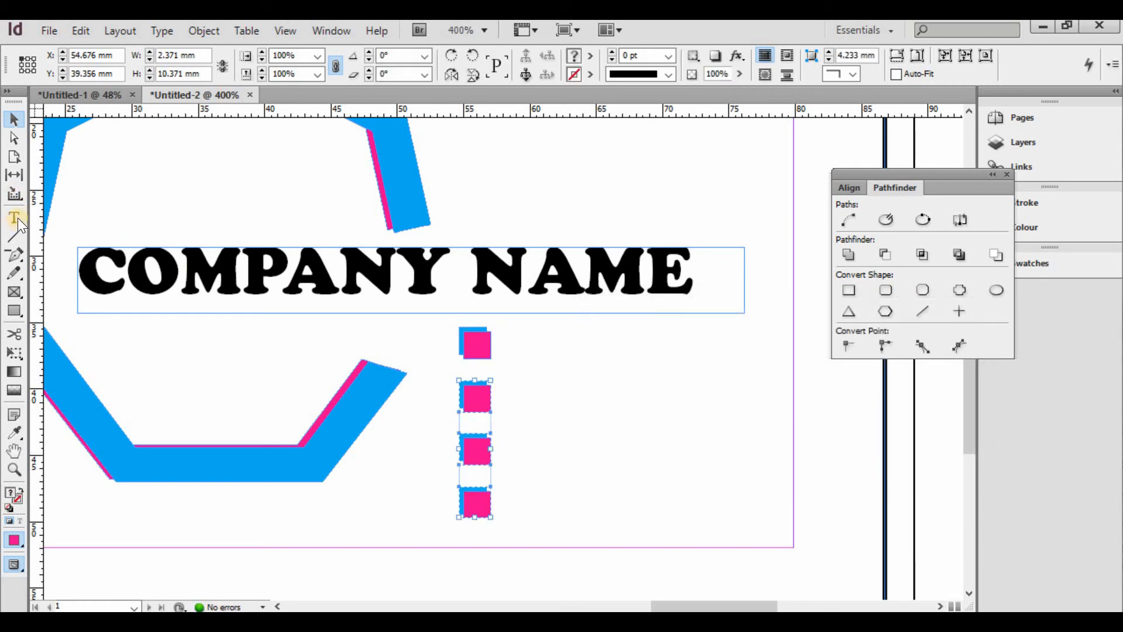
{"action": "left_click", "coordinate": [14, 217]}
- Draw a text frame beside the squares and set its font to Gill Sans Nova, 9 pt
{"action": "left_click_drag", "start_coordinate": [538, 408], "coordinate": [768, 513]}
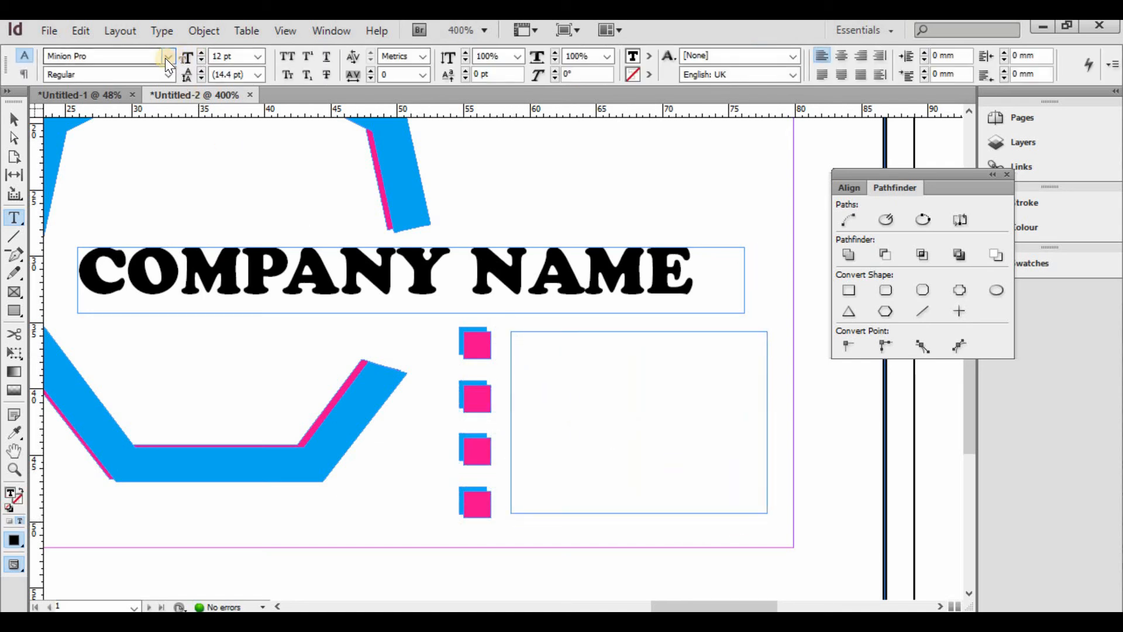
{"action": "left_click", "coordinate": [166, 57]}
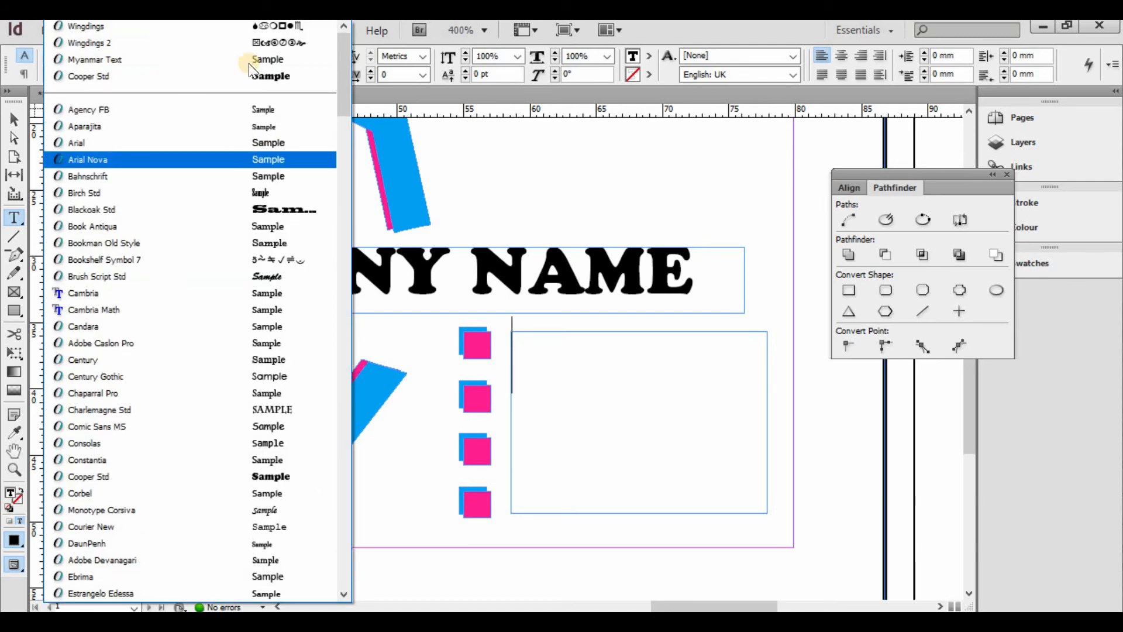
{"action": "scroll", "coordinate": [278, 375], "scroll_direction": "down", "scroll_amount": 1}
{"action": "scroll", "coordinate": [278, 376], "scroll_direction": "down", "scroll_amount": 5}
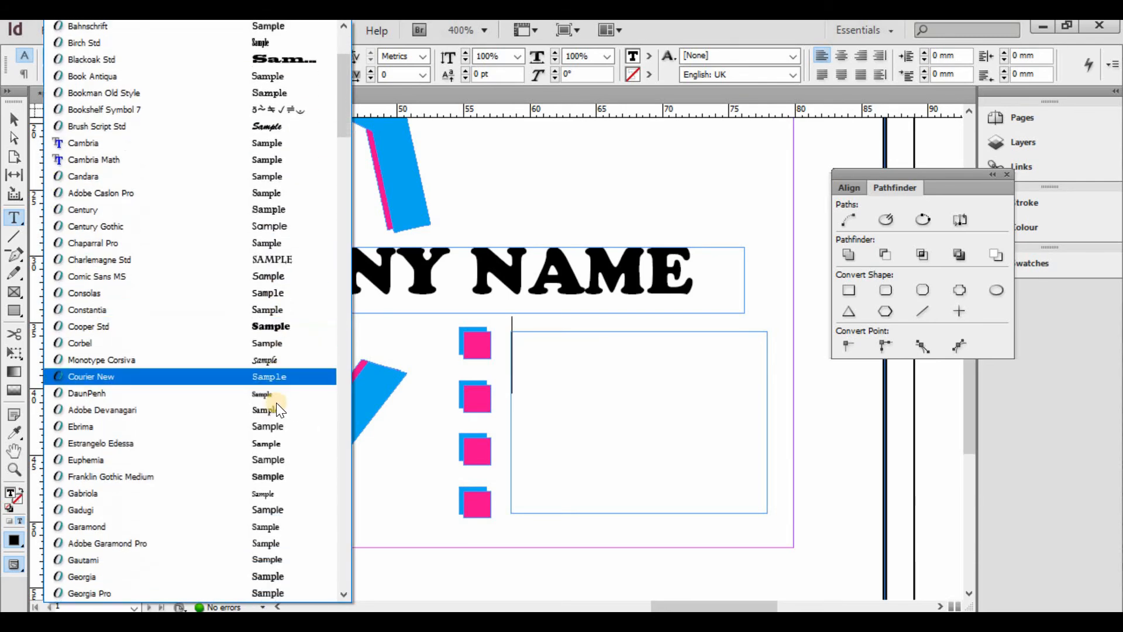
{"action": "left_click", "coordinate": [276, 430]}
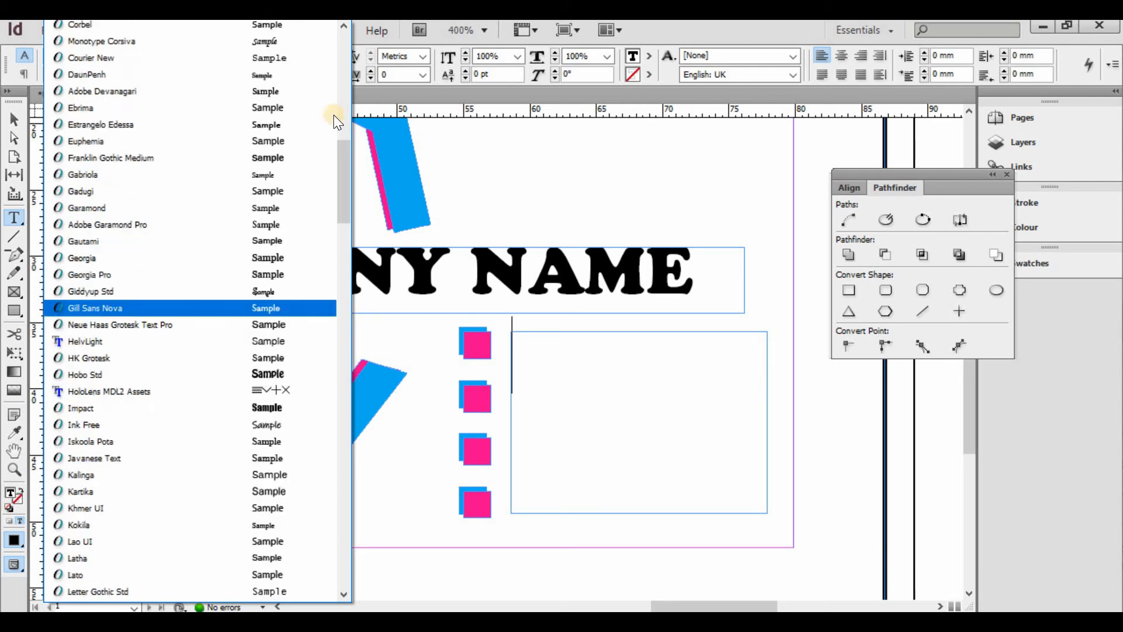
{"action": "left_click", "coordinate": [258, 55]}
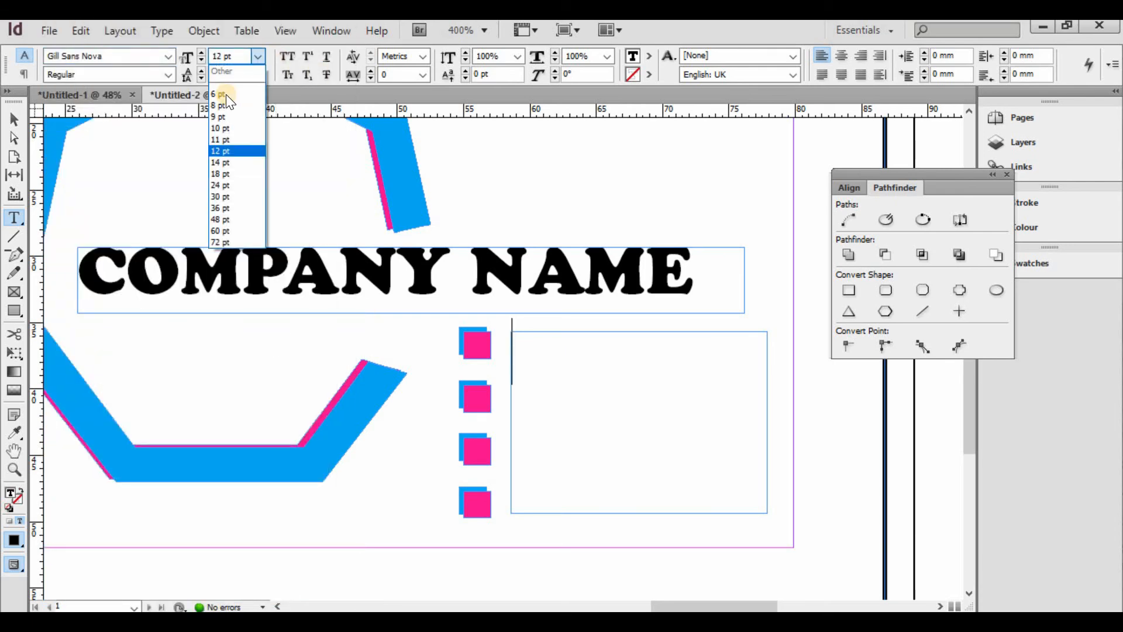
{"action": "left_click", "coordinate": [226, 116]}
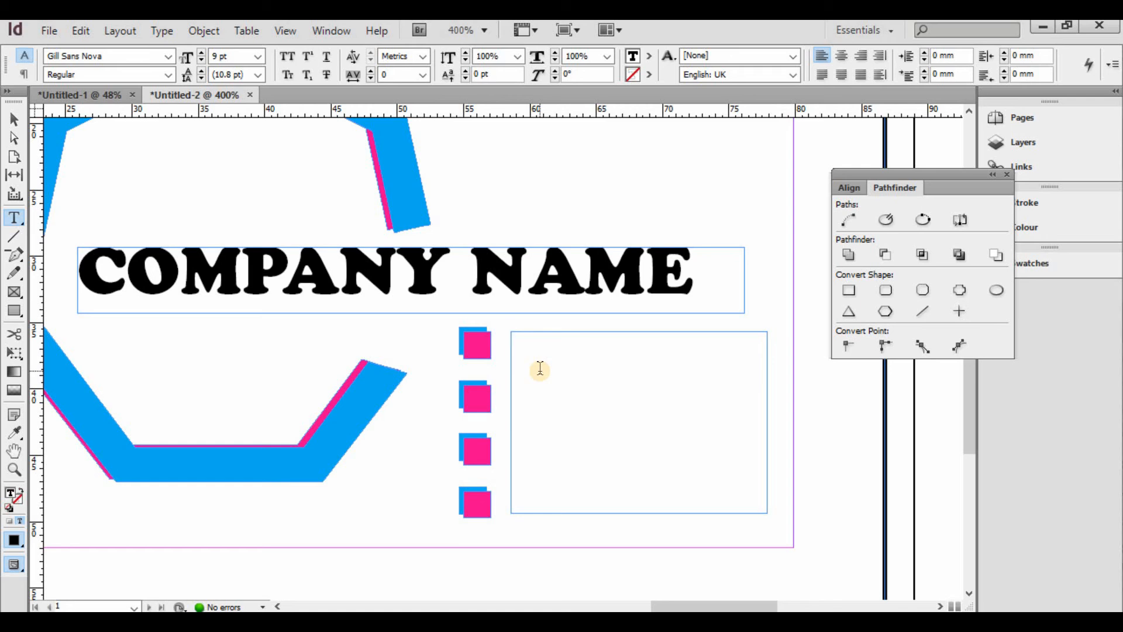
- Type the services Multimedia, Designing, Marketting and Teaching, one per line
{"action": "type", "text": "Multi"}
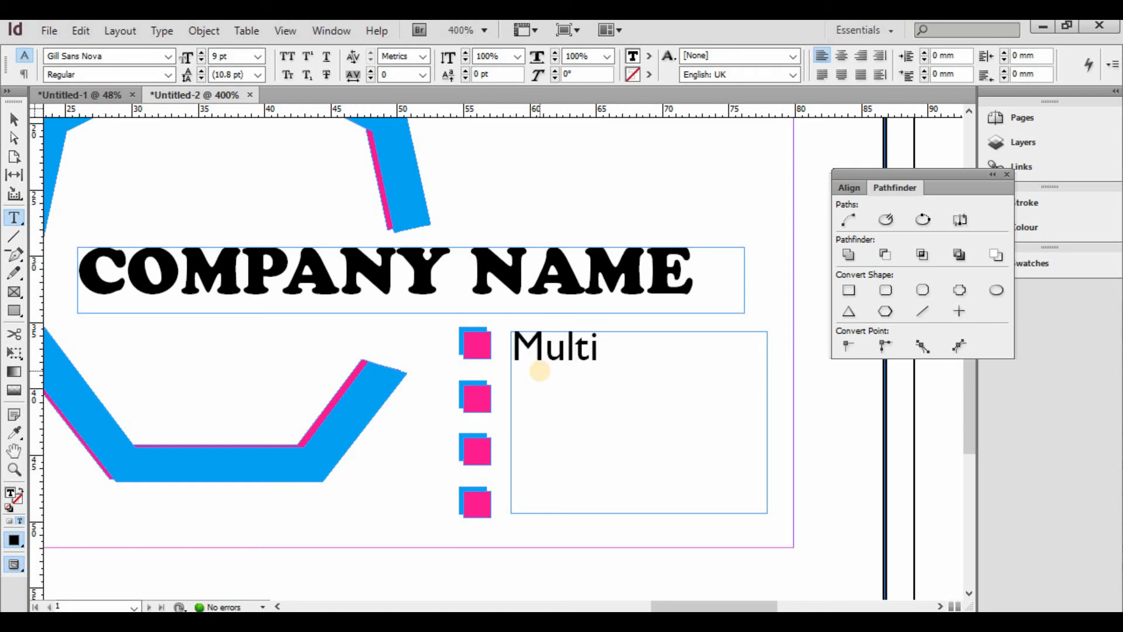
{"action": "key", "text": "BackSpace"}
{"action": "type", "text": "timedia"}
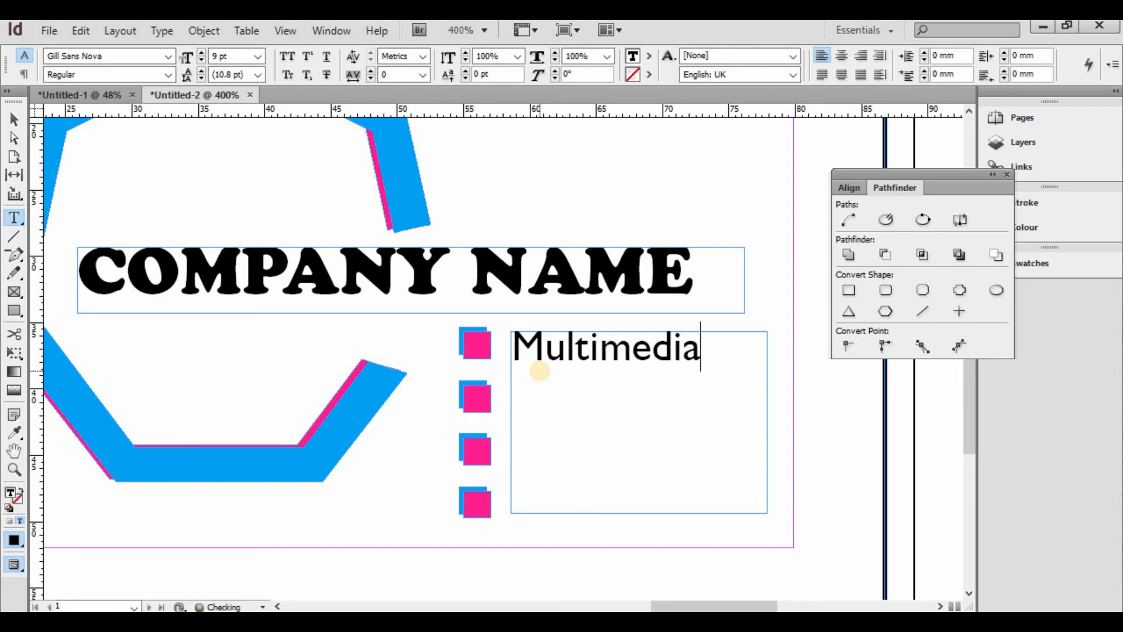
{"action": "key", "text": "Return"}
{"action": "type", "text": "De"}
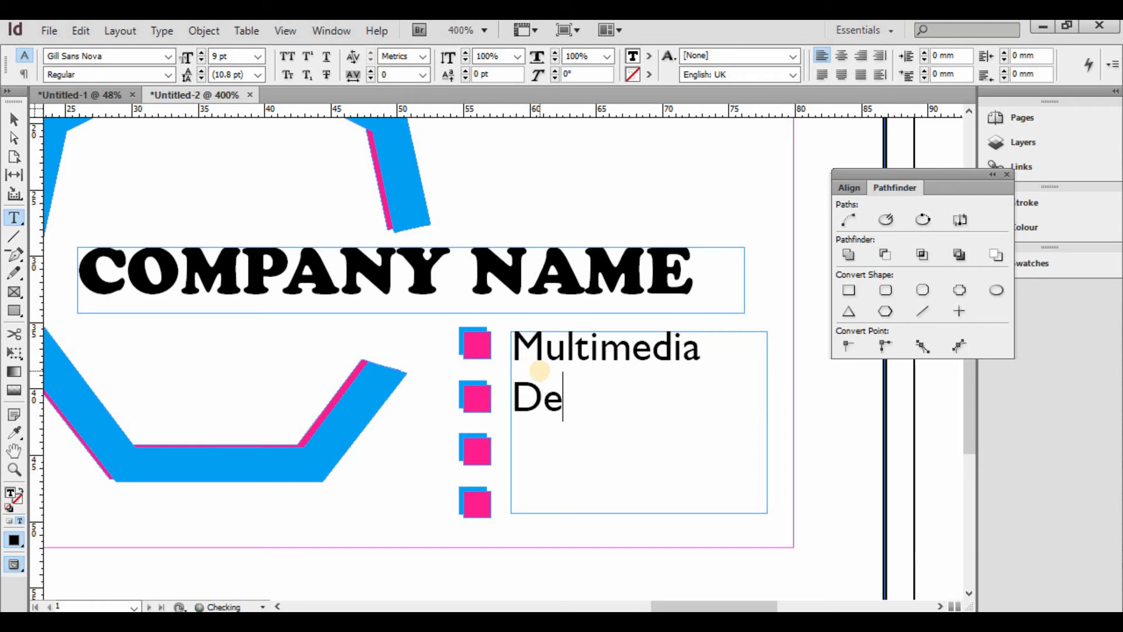
{"action": "type", "text": "signing"}
{"action": "key", "text": "Return"}
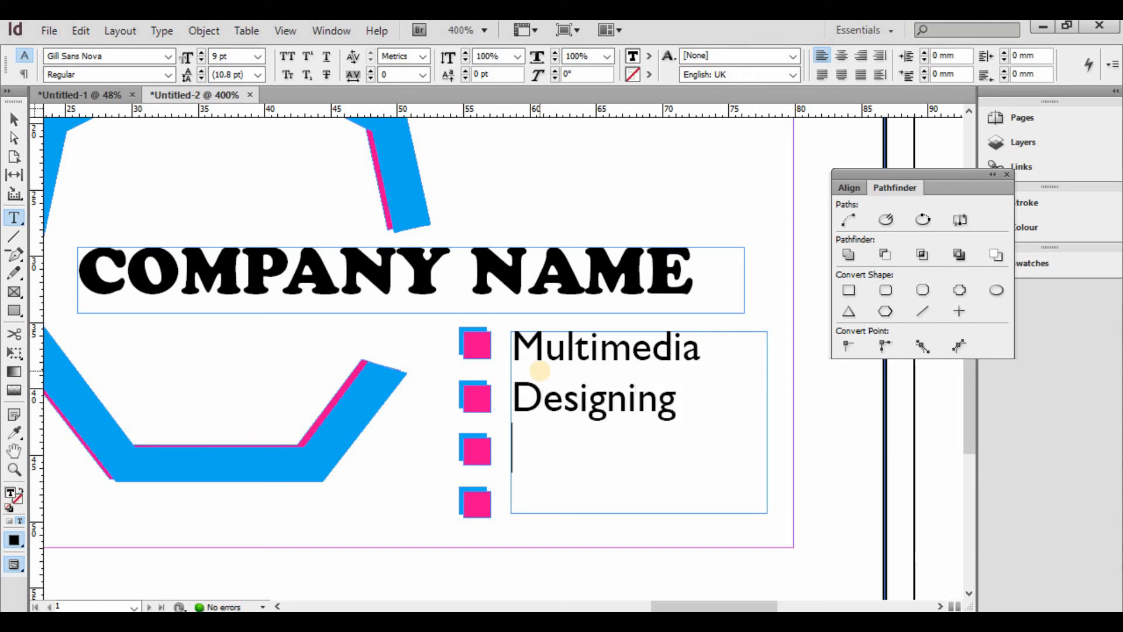
{"action": "type", "text": "Market"}
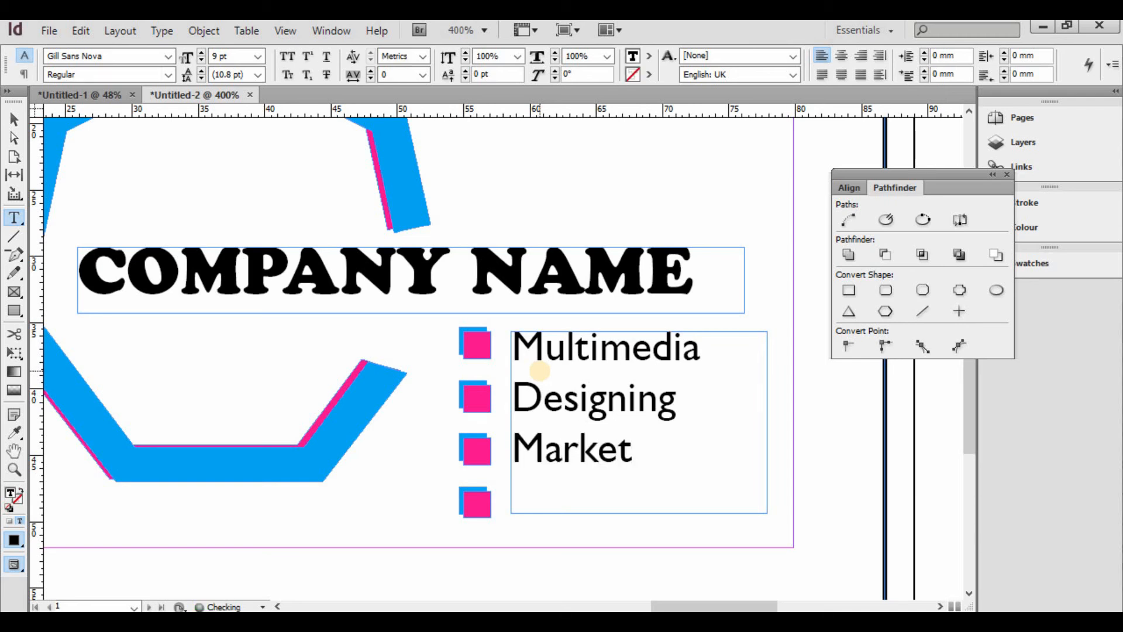
{"action": "type", "text": "ing"}
{"action": "key", "text": "Return"}
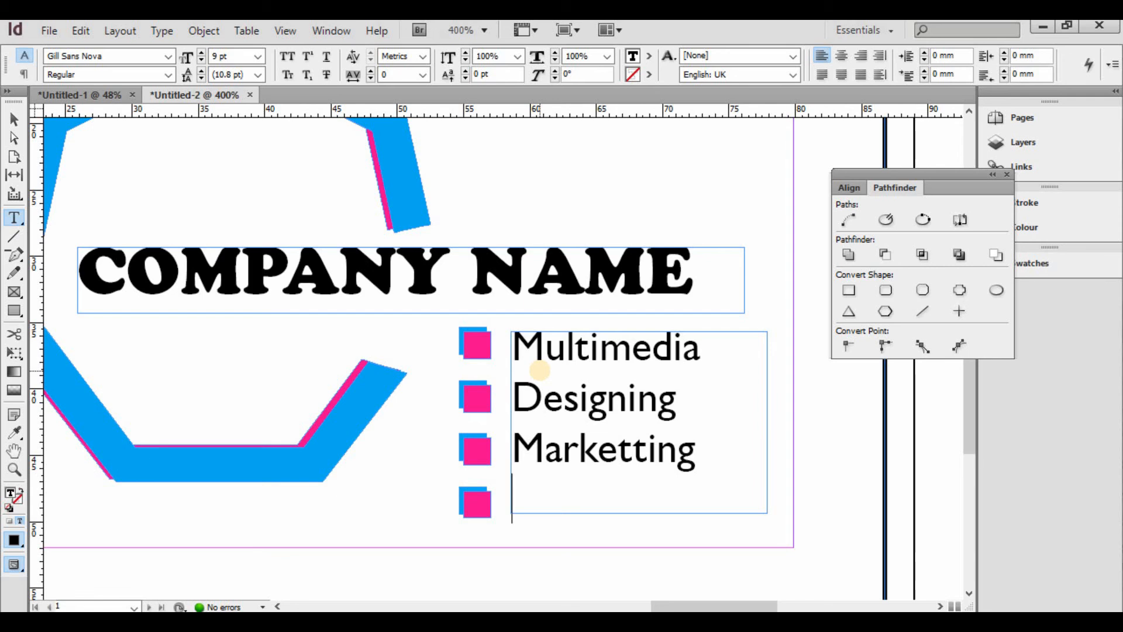
{"action": "type", "text": "Teaching"}
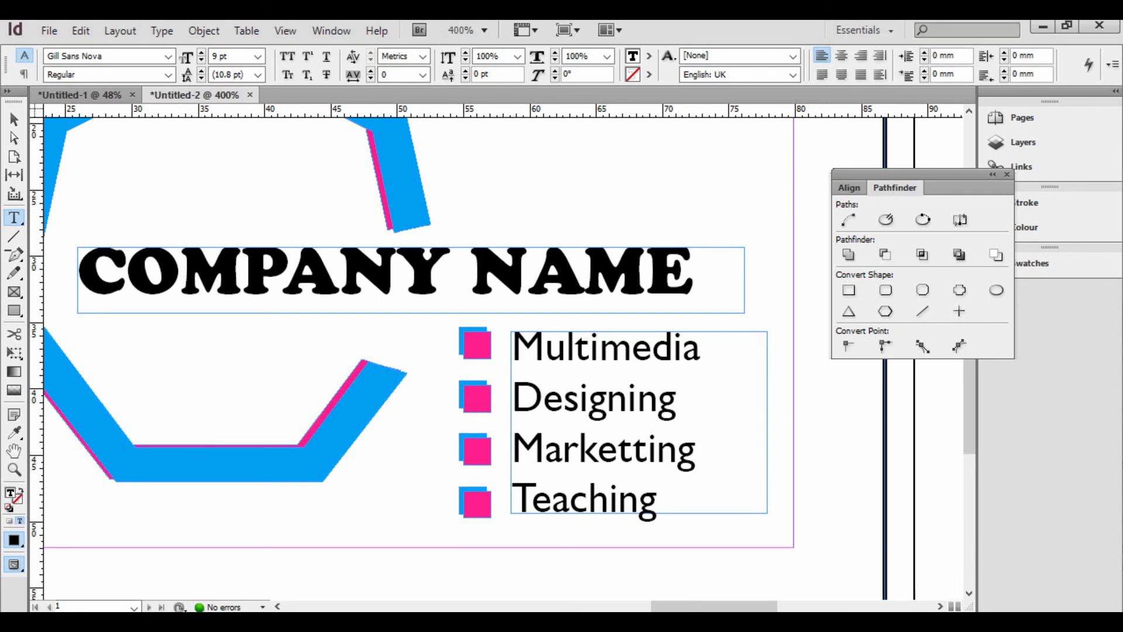
- Zoom out to the whole card and select the yellow corner triangle with the navy stripe
{"action": "key", "text": "ctrl+minus"}
{"action": "key", "text": "ctrl+minus"}
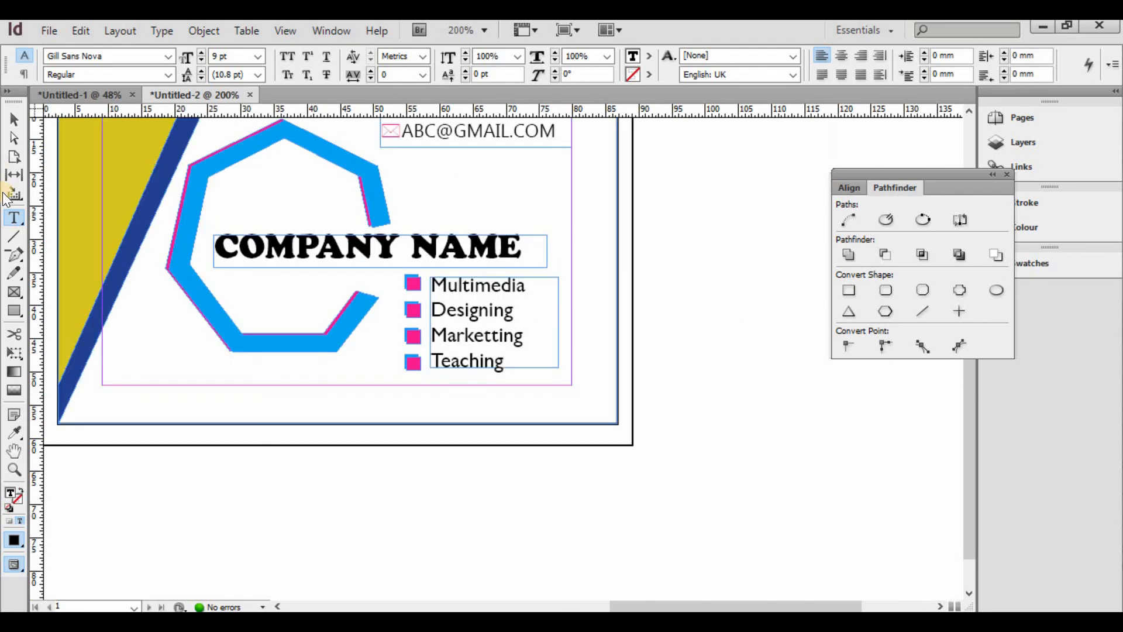
{"action": "left_click", "coordinate": [14, 119]}
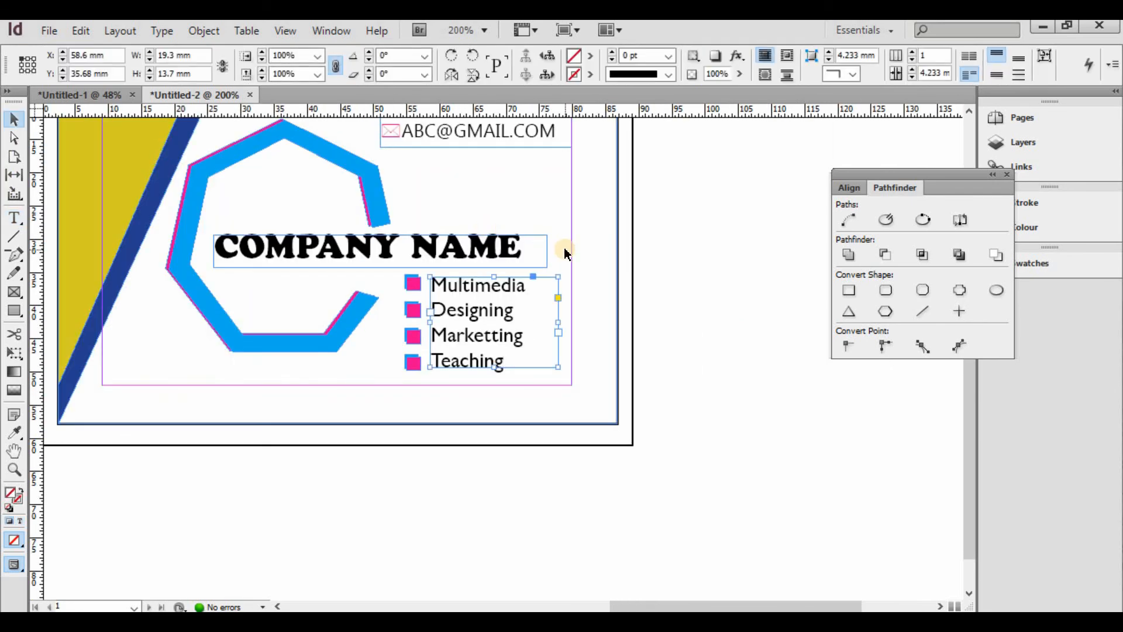
{"action": "key", "text": "ctrl+minus"}
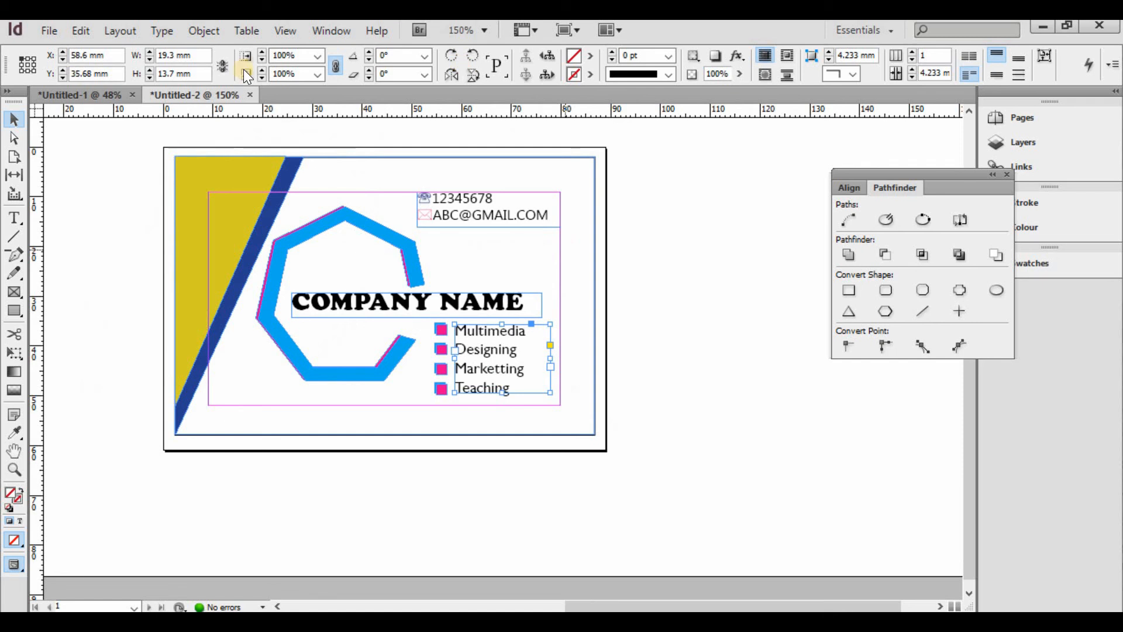
{"action": "left_click", "coordinate": [196, 207]}
{"action": "left_click", "coordinate": [295, 174], "text": "shift"}
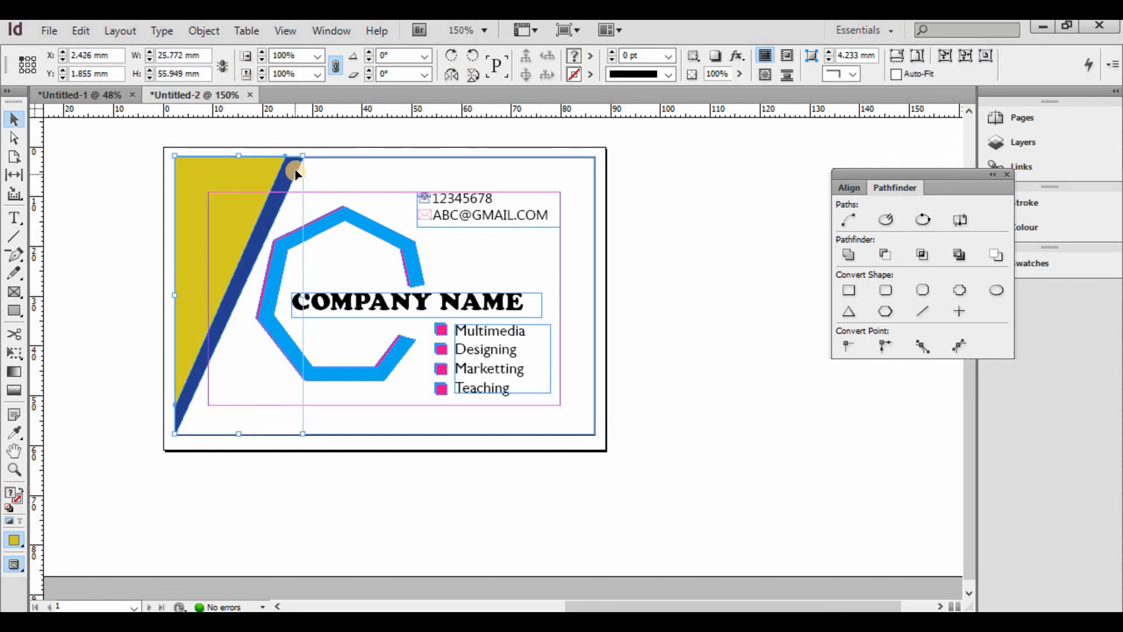
- Duplicate the yellow triangle and navy stripe and rotate the copy 180°
{"action": "key", "text": "ctrl+c"}
{"action": "key", "text": "ctrl+v"}
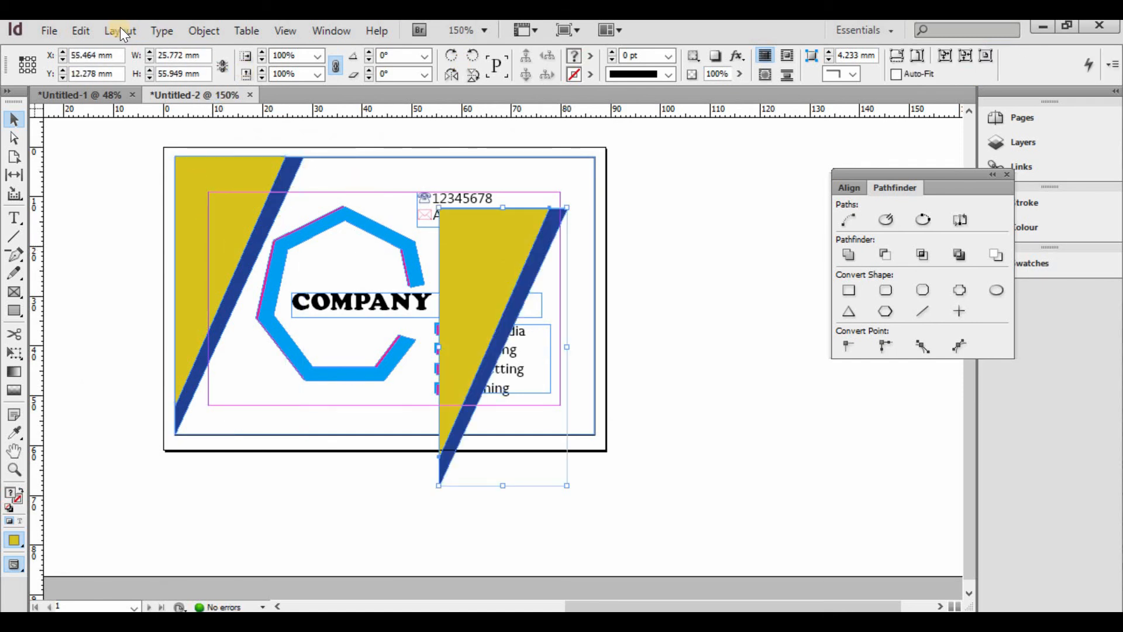
{"action": "left_click", "coordinate": [200, 30]}
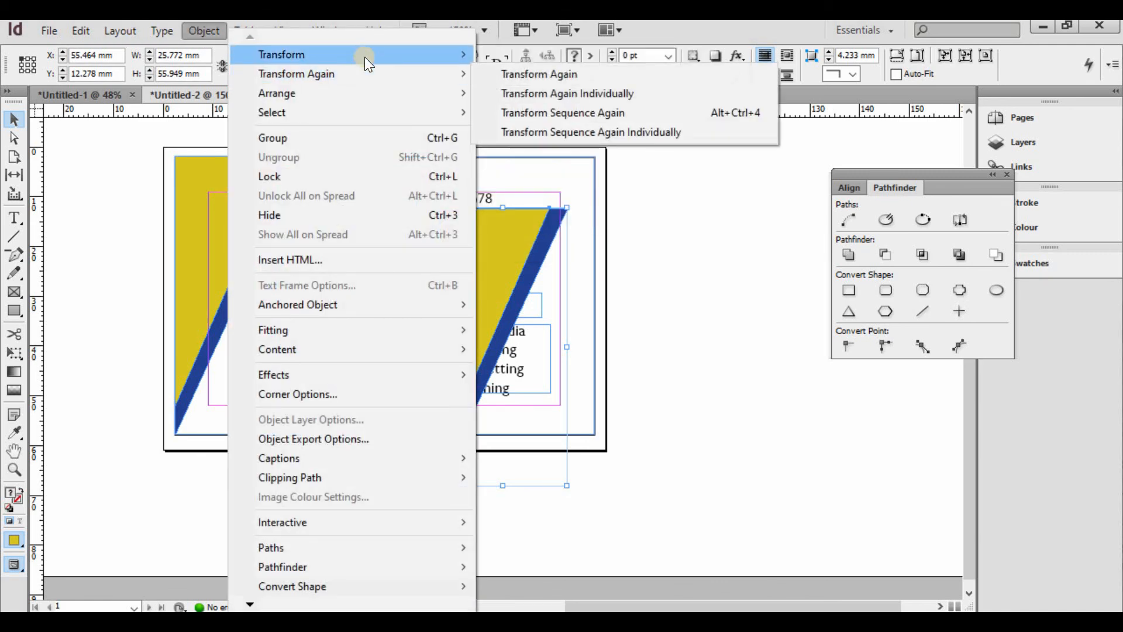
{"action": "mouse_move", "coordinate": [364, 56]}
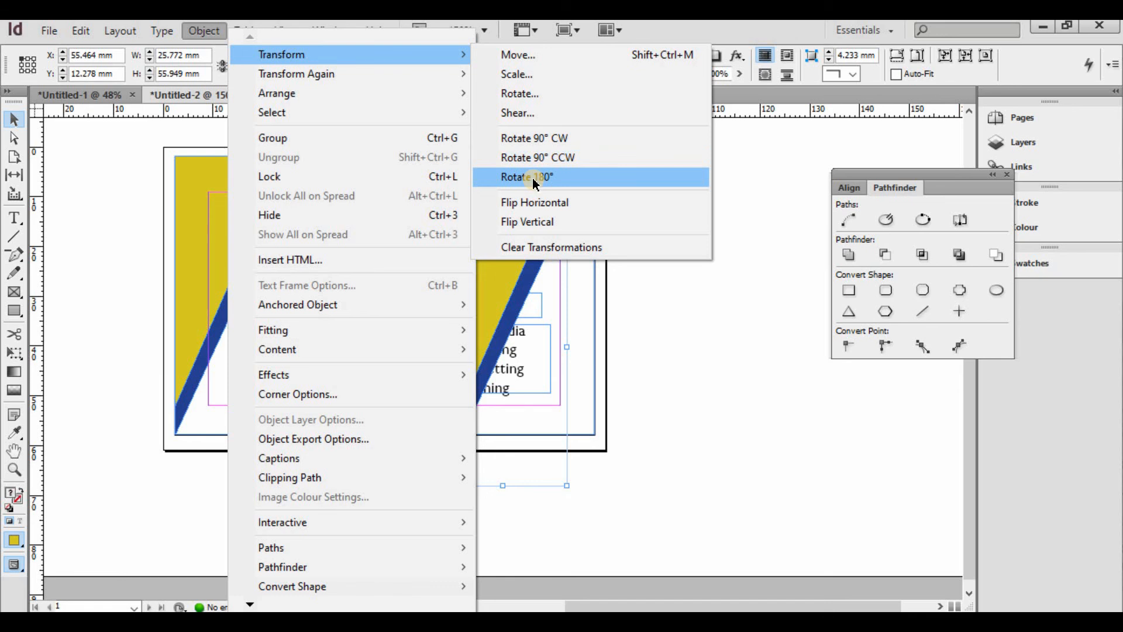
{"action": "left_click", "coordinate": [533, 178]}
{"action": "left_click_drag", "start_coordinate": [386, 188], "coordinate": [748, 415]}
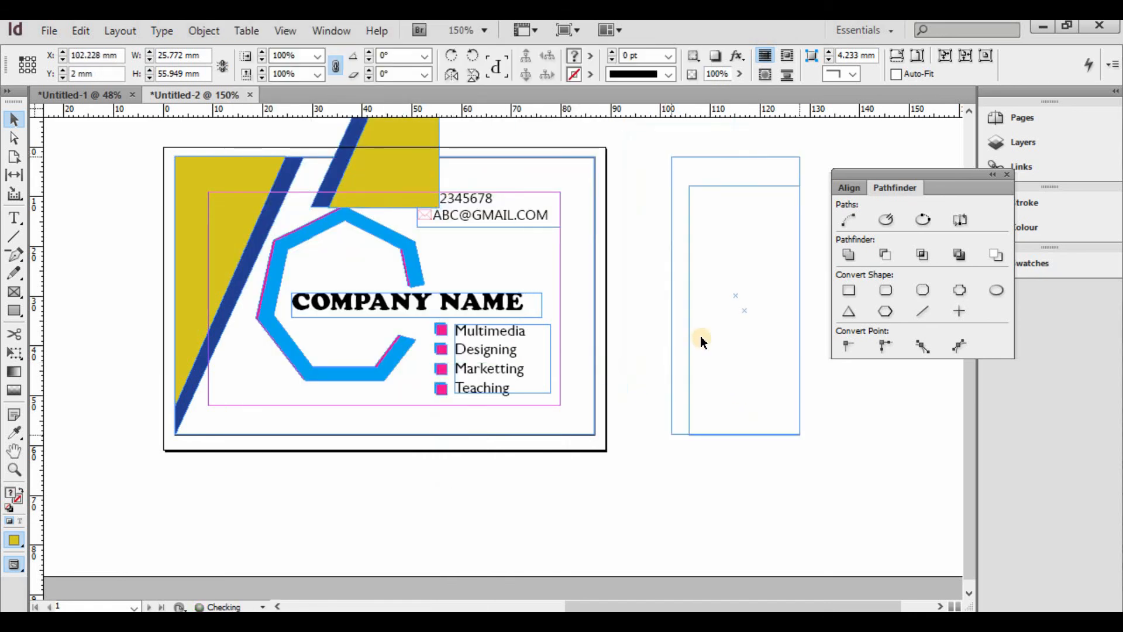
- Scale and fit the rotated copy into the card's bottom-right corner, then preview without guides
{"action": "left_click_drag", "start_coordinate": [670, 157], "coordinate": [764, 308]}
{"action": "left_click_drag", "start_coordinate": [774, 398], "coordinate": [590, 433]}
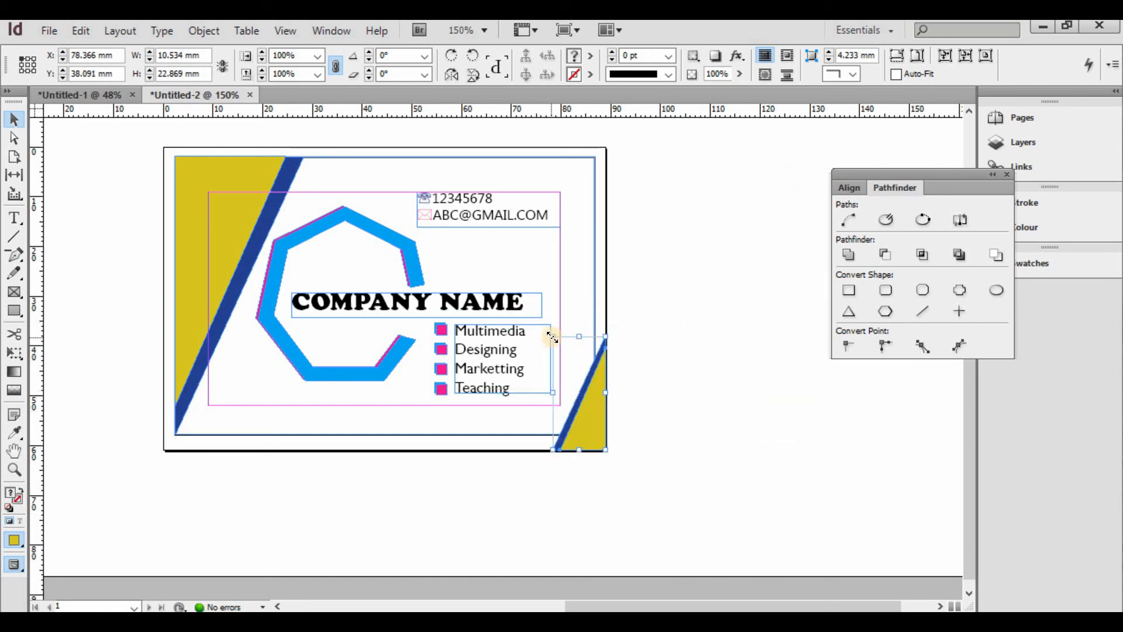
{"action": "left_click_drag", "start_coordinate": [552, 338], "coordinate": [518, 262]}
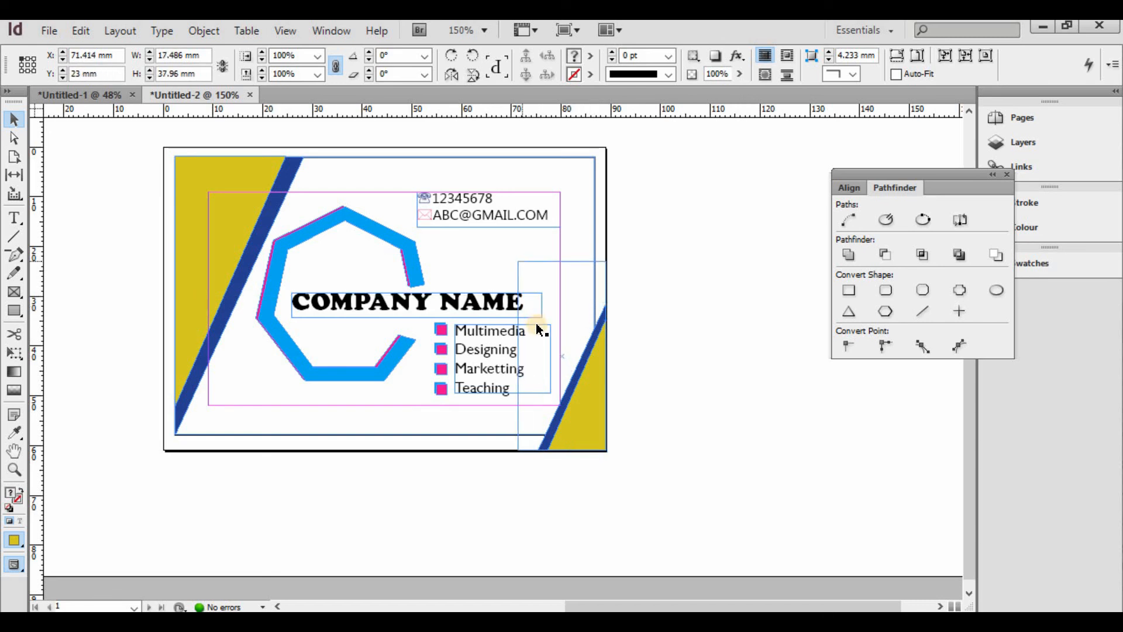
{"action": "left_click_drag", "start_coordinate": [539, 330], "coordinate": [539, 329]}
{"action": "left_click", "coordinate": [679, 292]}
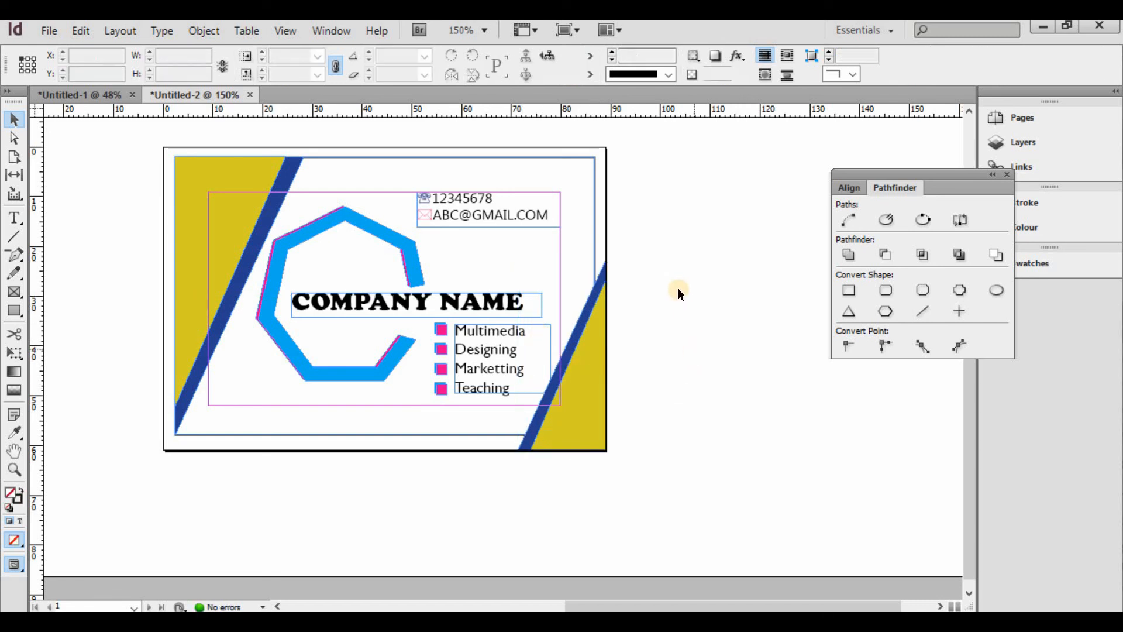
{"action": "key", "text": "w"}
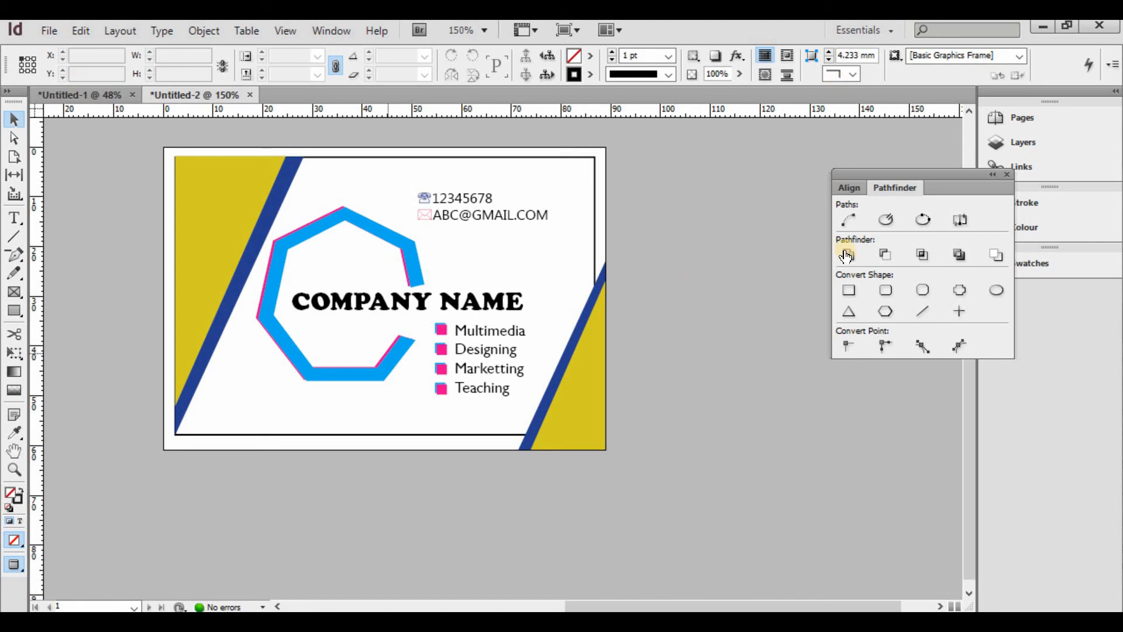